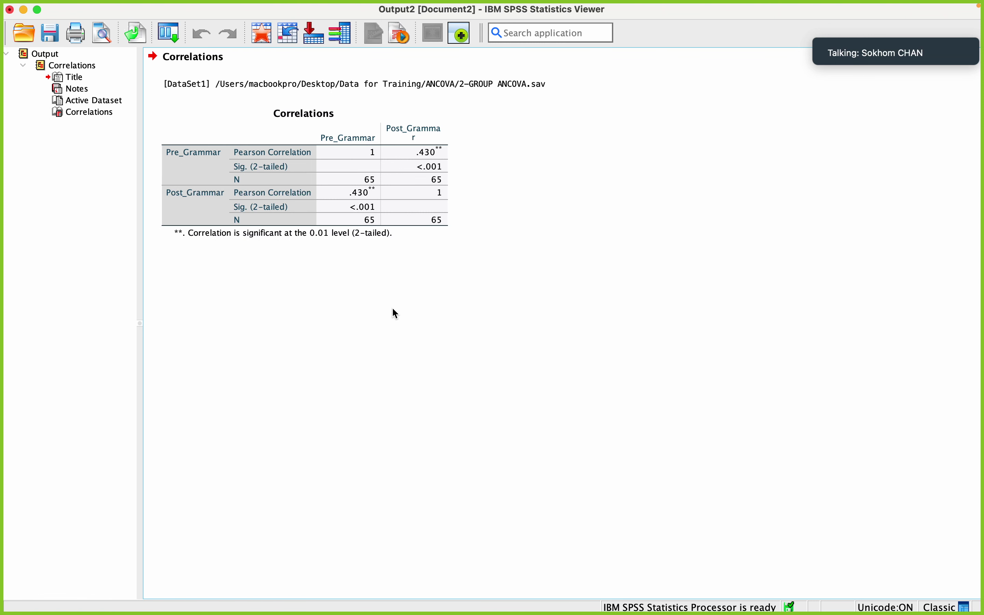
{"action": "mouse_move", "coordinate": [379, 5]}
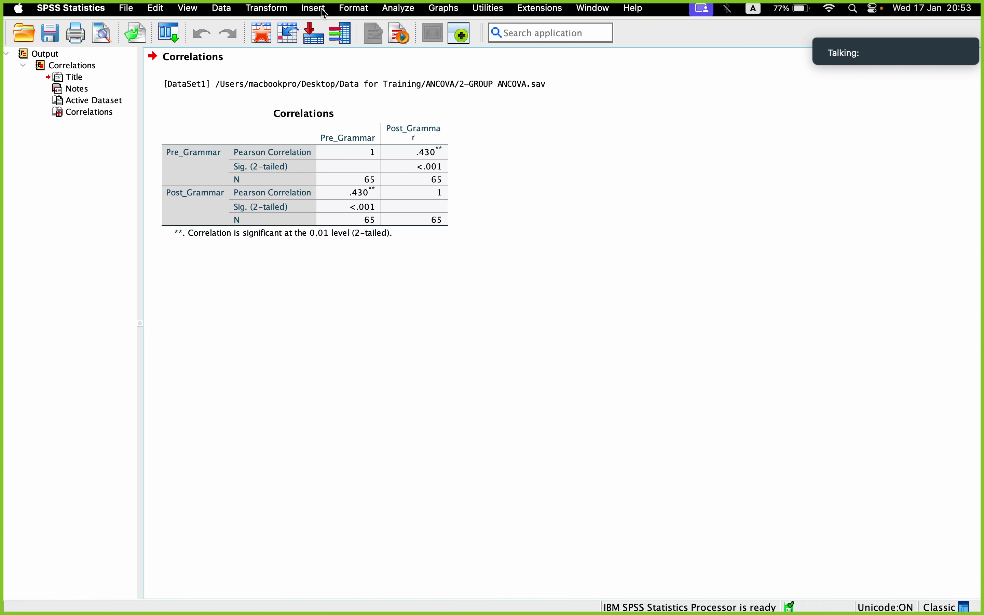
{"action": "left_click", "coordinate": [387, 10]}
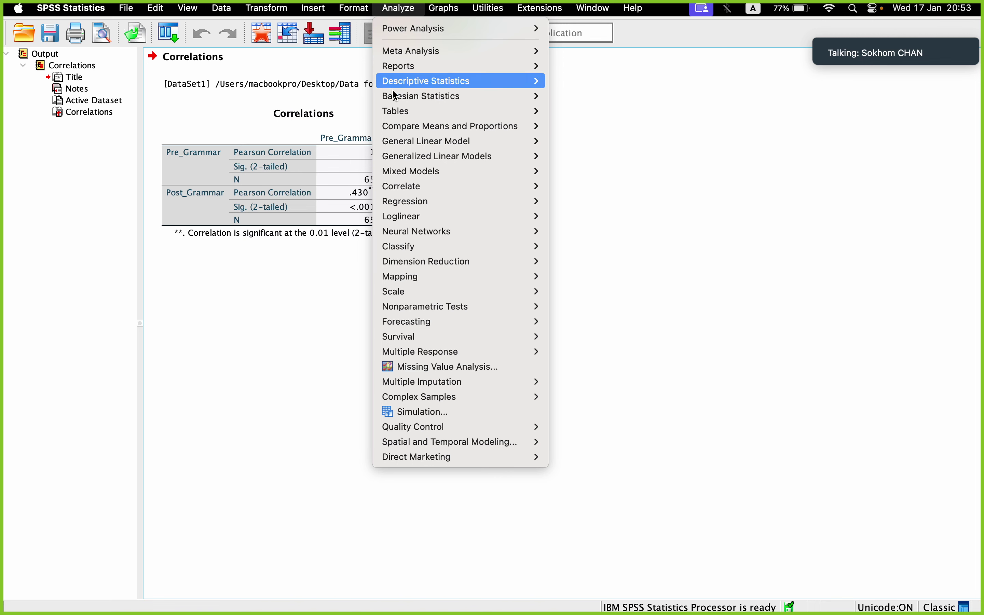
{"action": "left_click", "coordinate": [399, 204]}
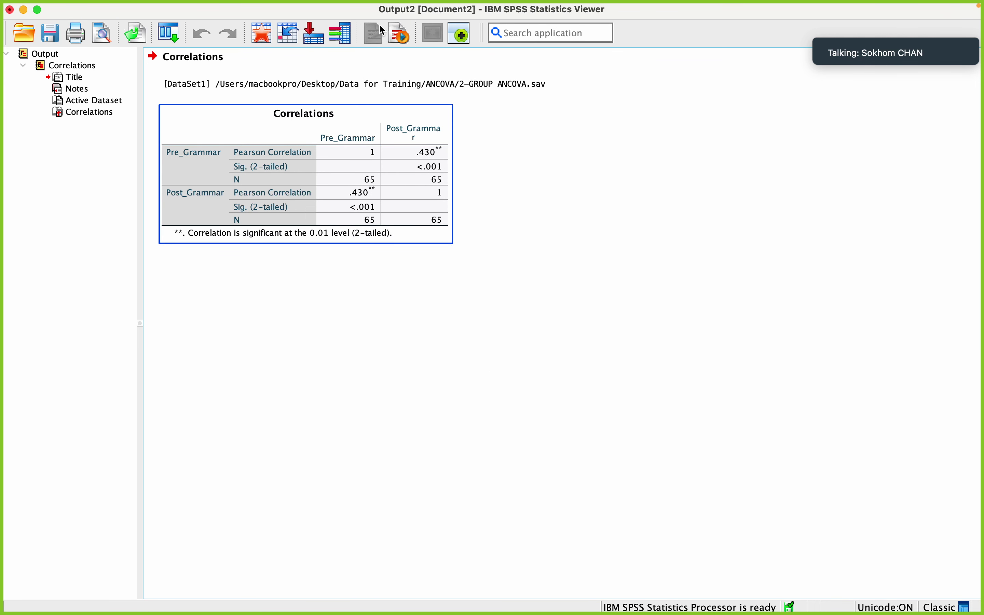
Start a General Linear Model Univariate analysis and assign Post_Grammar as the dependent variable
{"action": "mouse_move", "coordinate": [381, 5]}
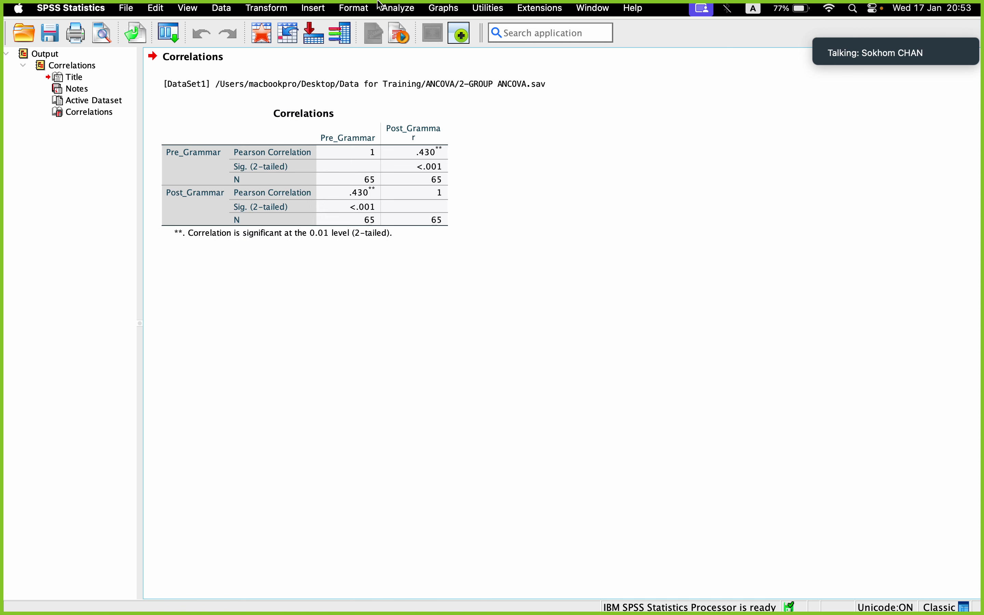
{"action": "left_click", "coordinate": [399, 9]}
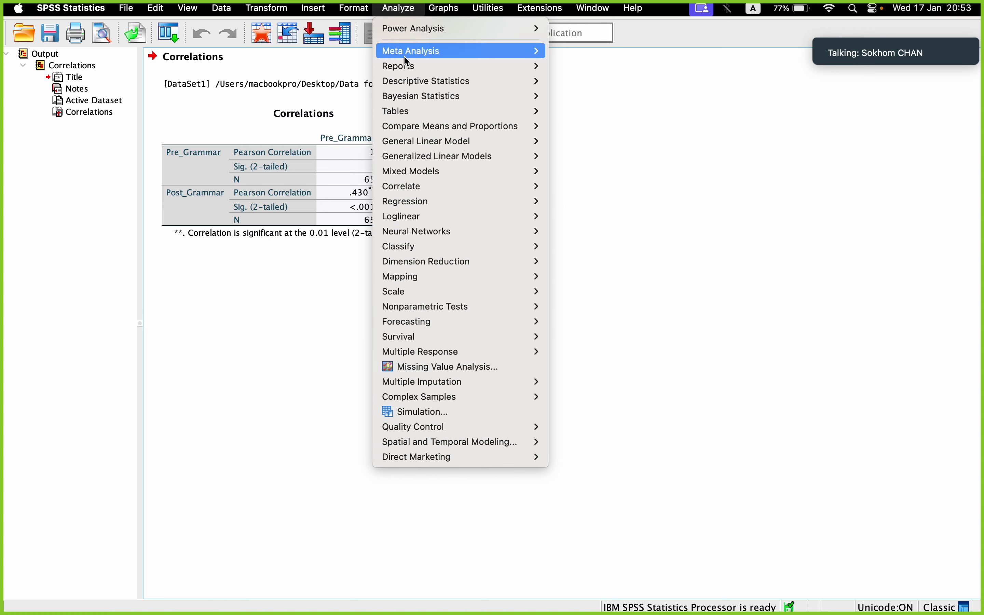
{"action": "mouse_move", "coordinate": [417, 126]}
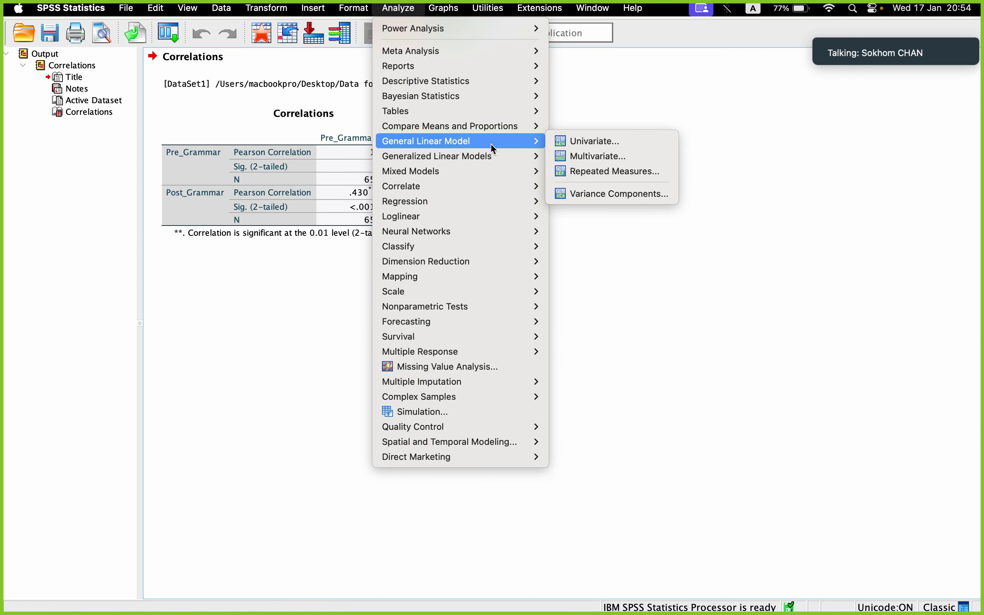
{"action": "left_click", "coordinate": [587, 141]}
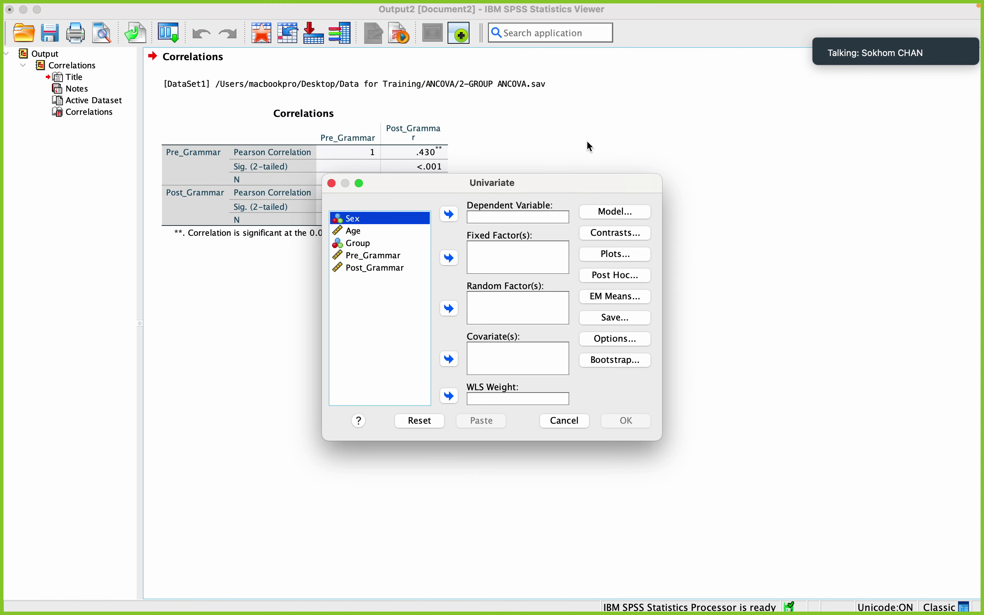
{"action": "left_click", "coordinate": [507, 214]}
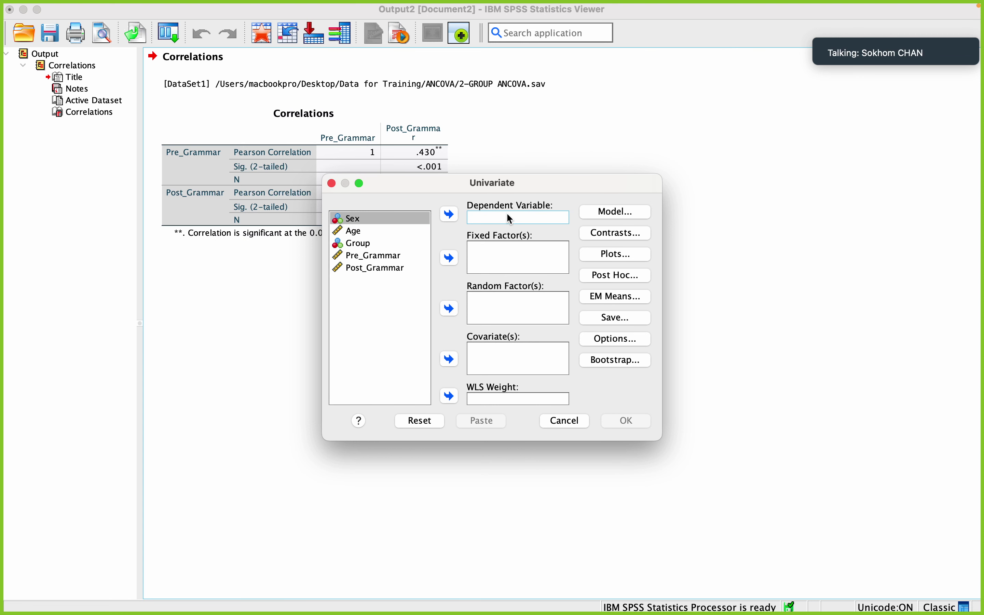
{"action": "left_click", "coordinate": [387, 269]}
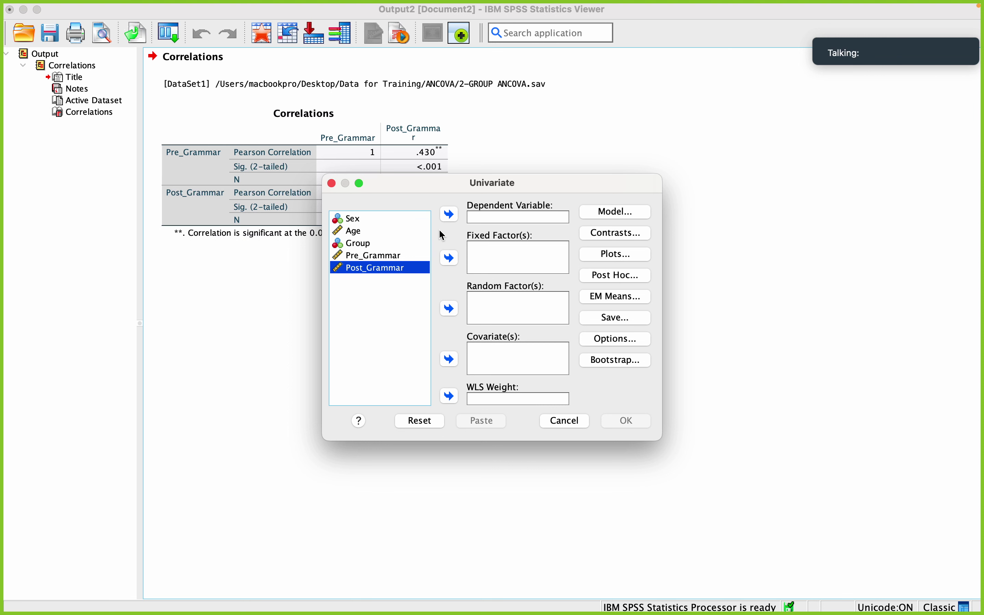
{"action": "left_click", "coordinate": [450, 216]}
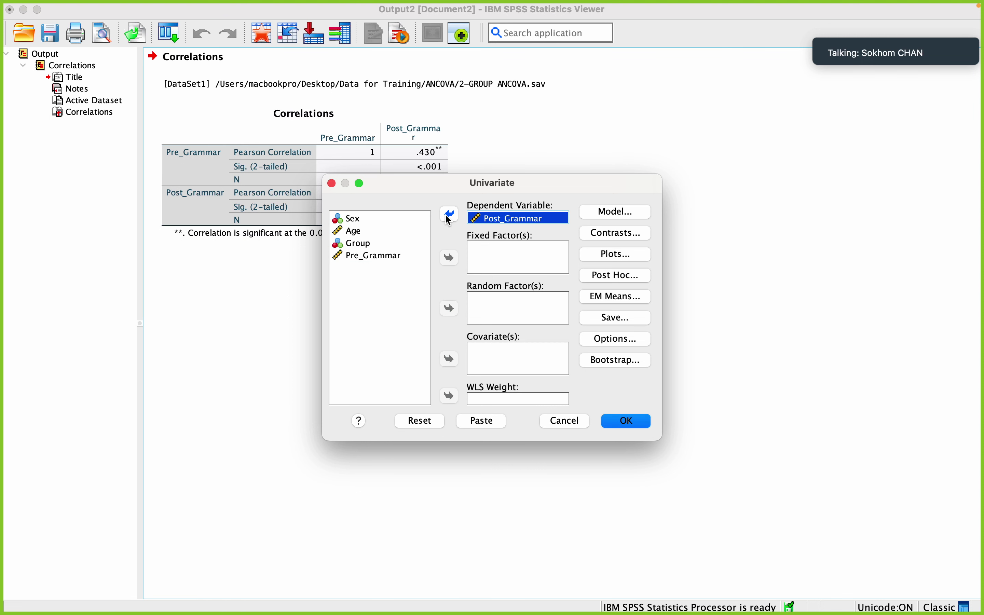
Add Pre_Grammar as the covariate of the Univariate analysis
{"action": "left_click", "coordinate": [481, 351]}
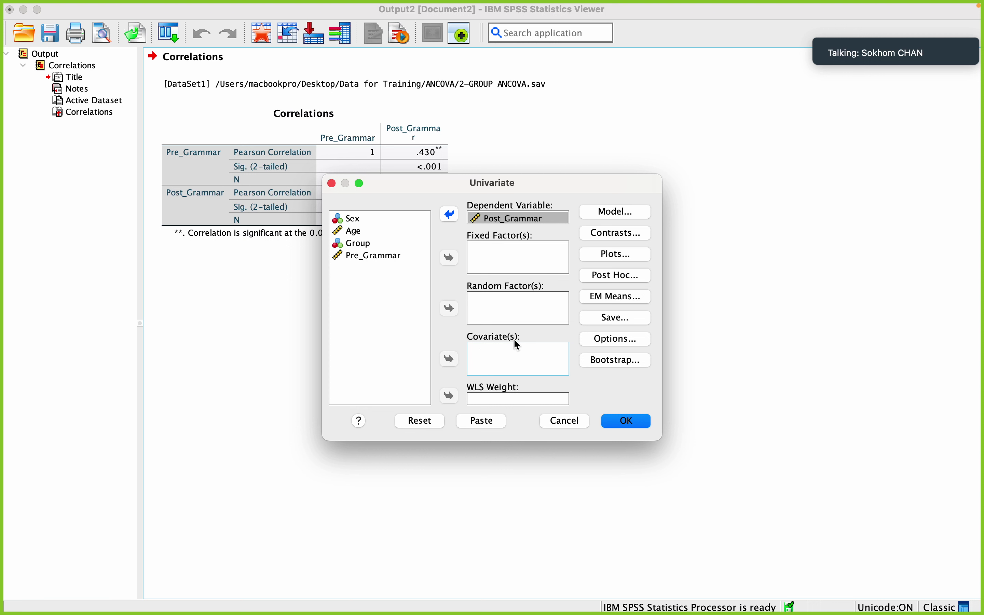
{"action": "left_click", "coordinate": [387, 257]}
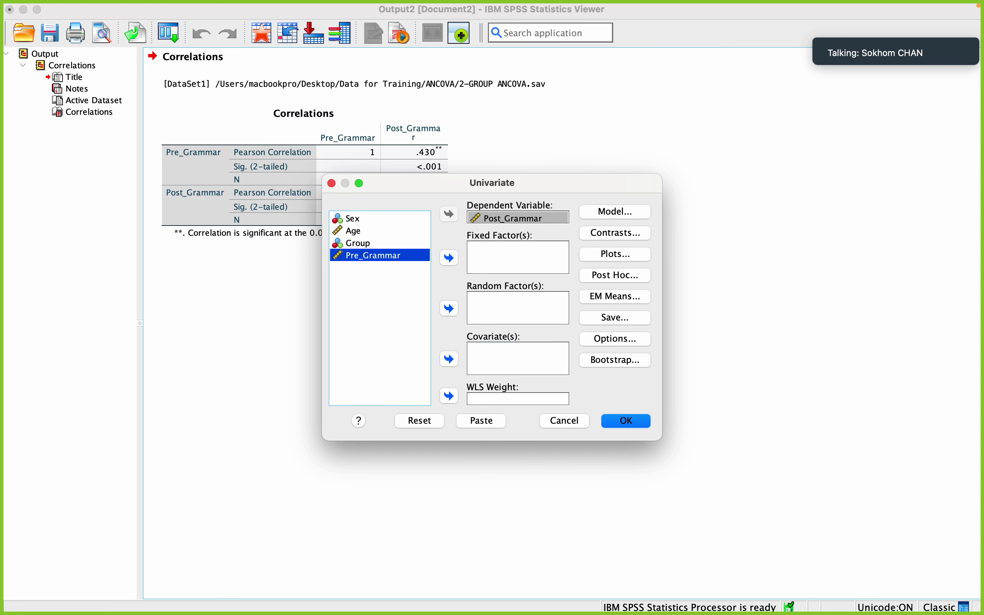
{"action": "left_click", "coordinate": [450, 359]}
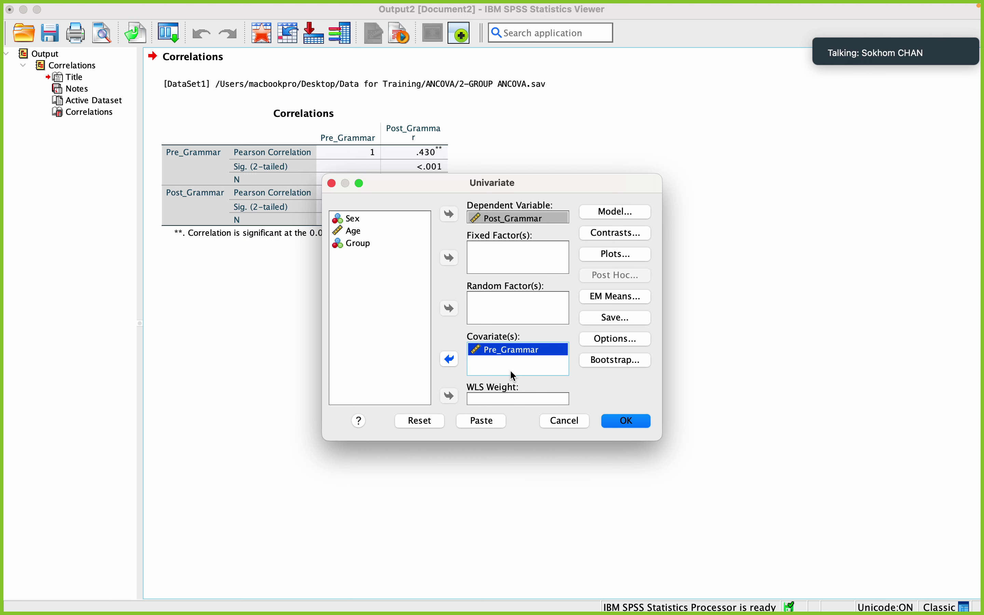
{"action": "left_click_drag", "start_coordinate": [486, 353], "coordinate": [488, 354]}
{"action": "left_click_drag", "start_coordinate": [491, 357], "coordinate": [489, 239]}
{"action": "left_click", "coordinate": [430, 231]}
{"action": "left_click", "coordinate": [616, 213]}
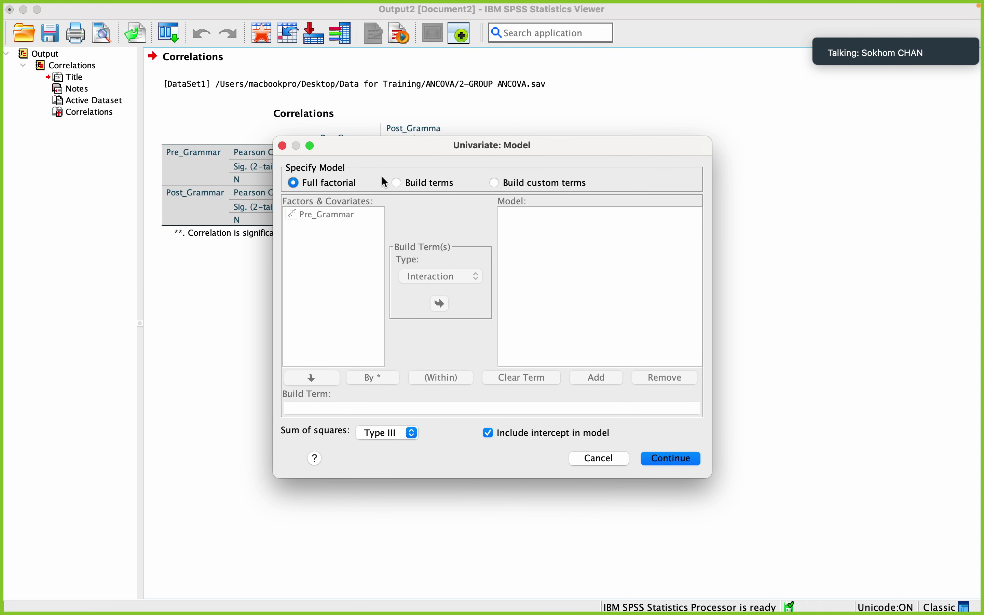
{"action": "left_click", "coordinate": [495, 183]}
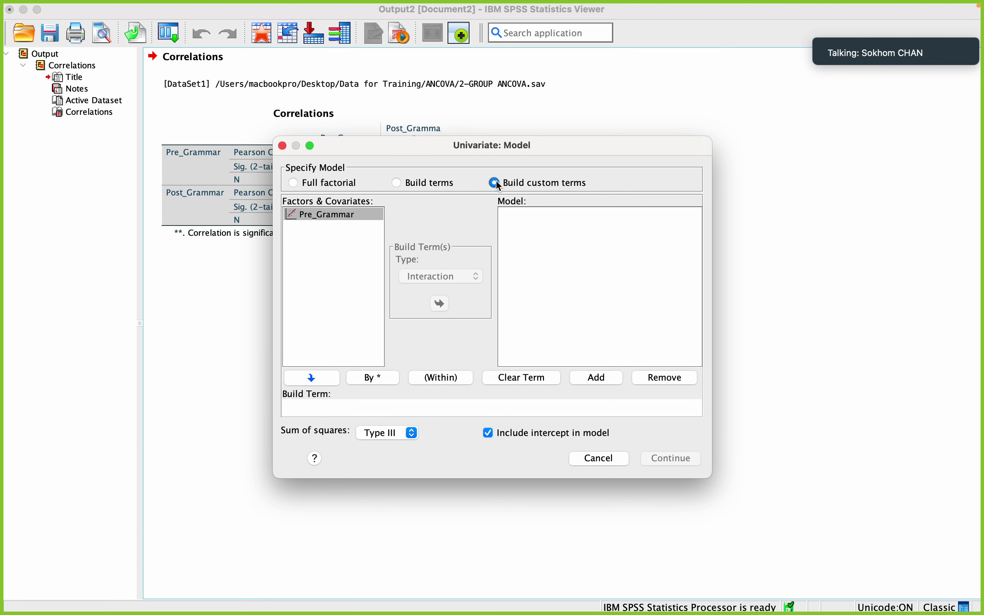
{"action": "left_click", "coordinate": [326, 213]}
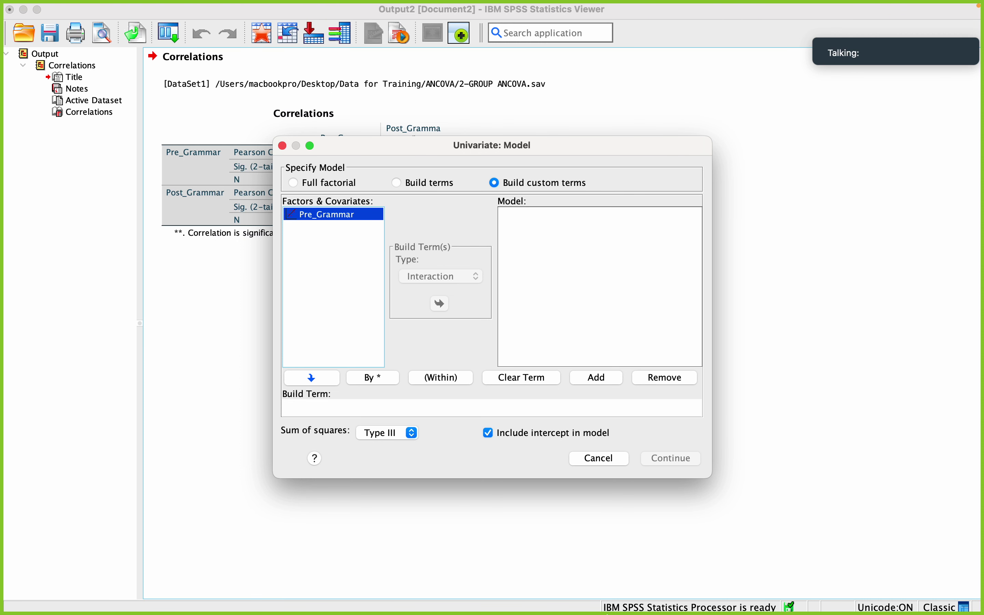
{"action": "left_click", "coordinate": [603, 457]}
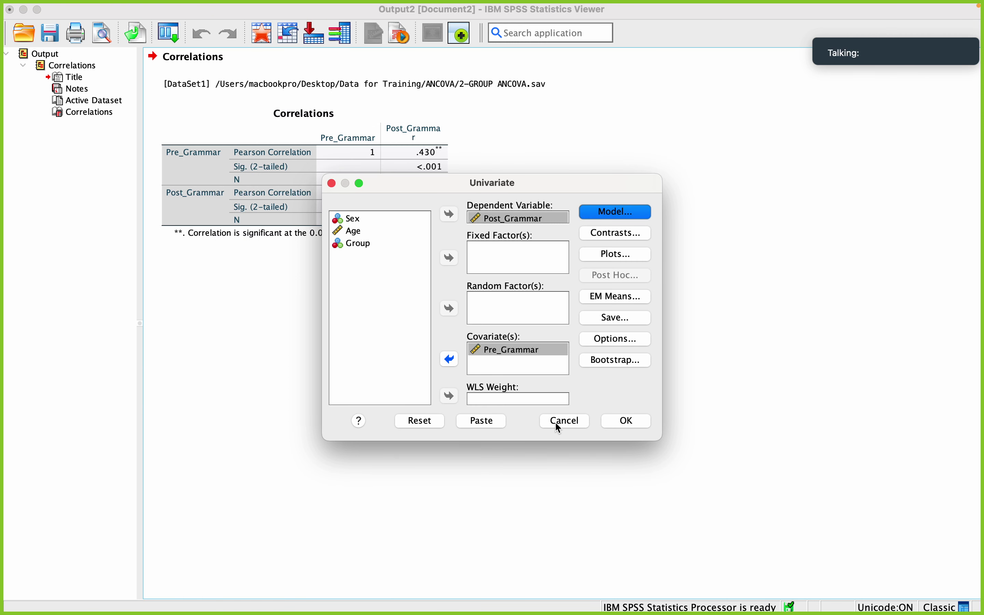
Add Group as a fixed factor of the Univariate analysis
{"action": "left_click", "coordinate": [525, 355]}
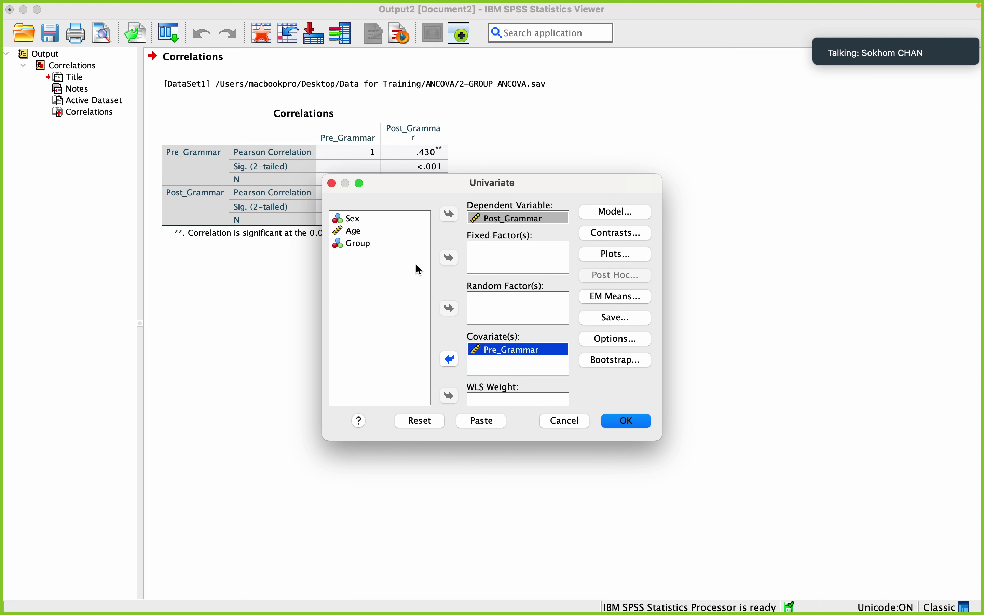
{"action": "left_click", "coordinate": [367, 244]}
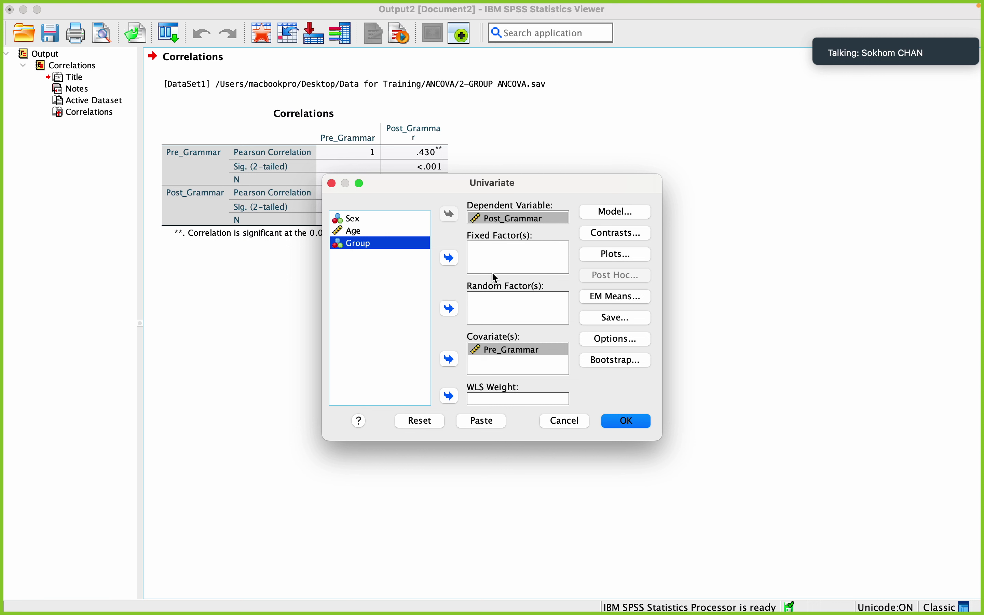
{"action": "left_click", "coordinate": [450, 258]}
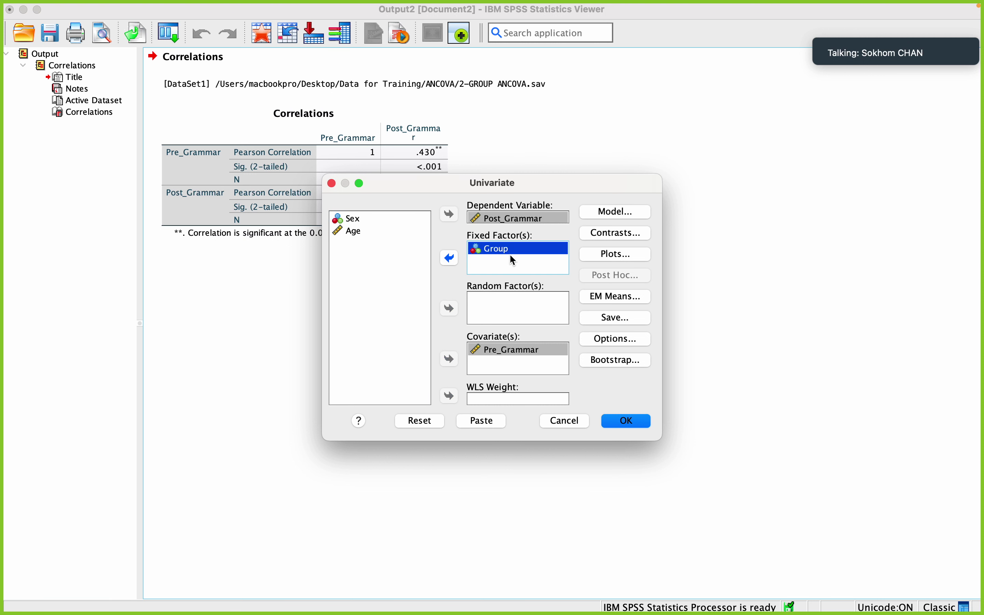
Review the variables assigned as dependent variable, fixed factor and covariate in the Univariate analysis
{"action": "left_click", "coordinate": [523, 223]}
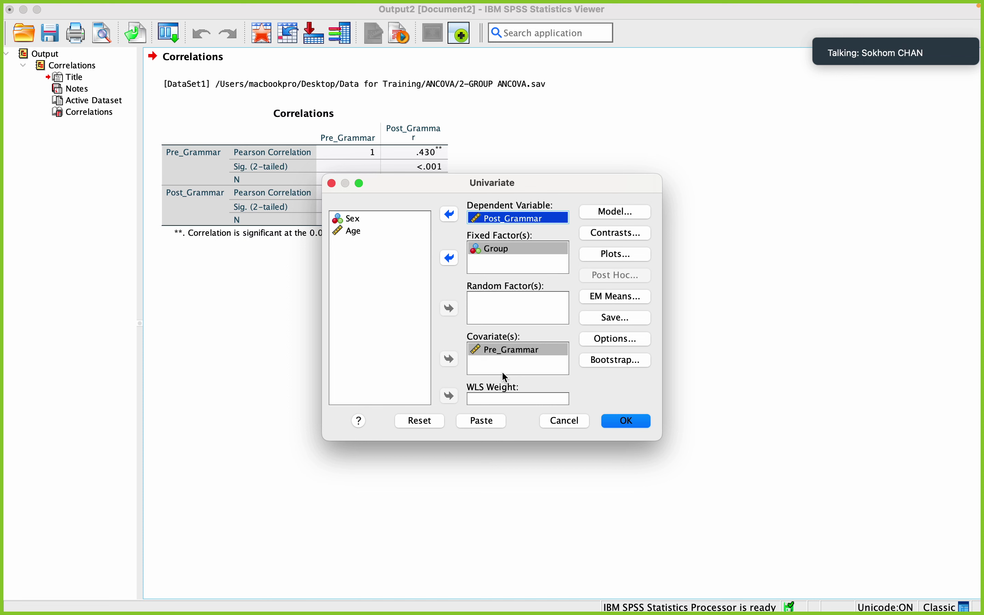
{"action": "left_click", "coordinate": [501, 354]}
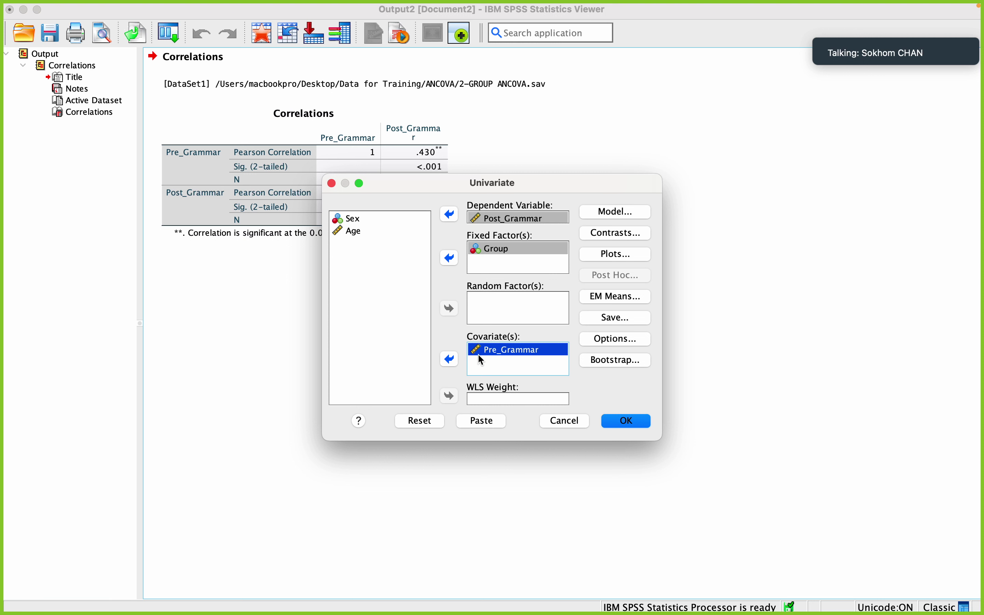
{"action": "left_click", "coordinate": [498, 251]}
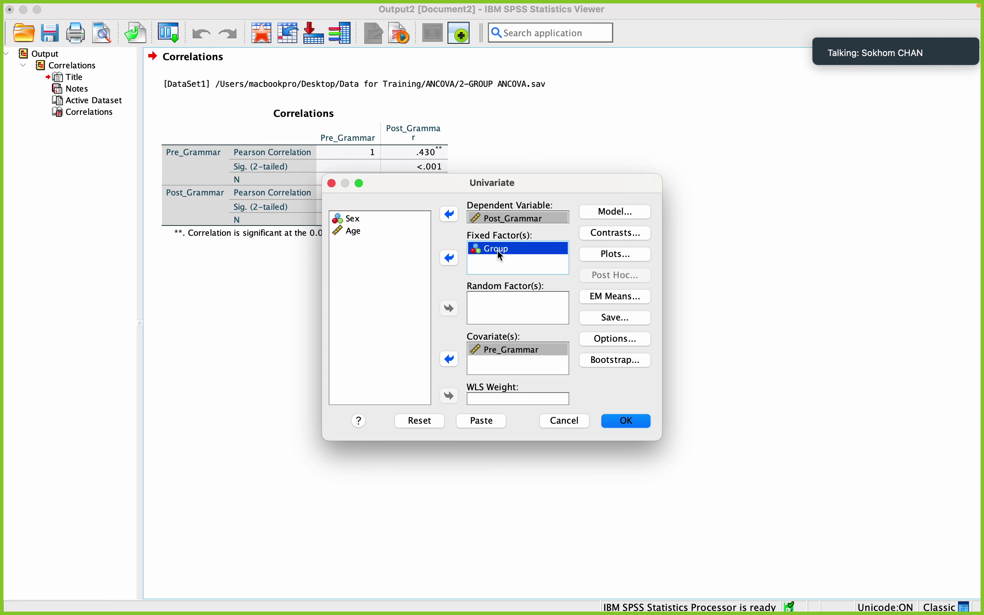
{"action": "left_click", "coordinate": [508, 226]}
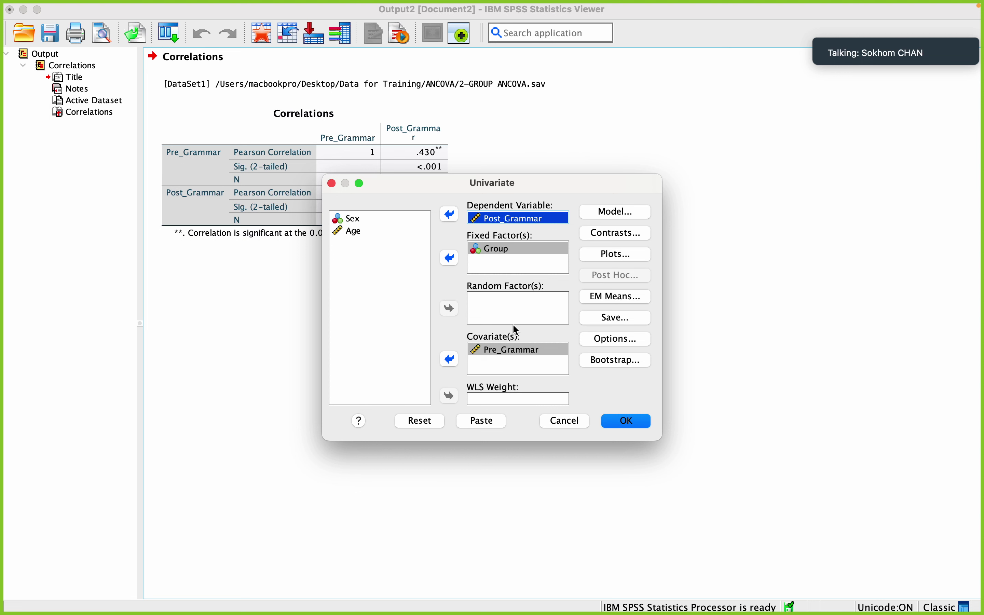
{"action": "left_click", "coordinate": [505, 351]}
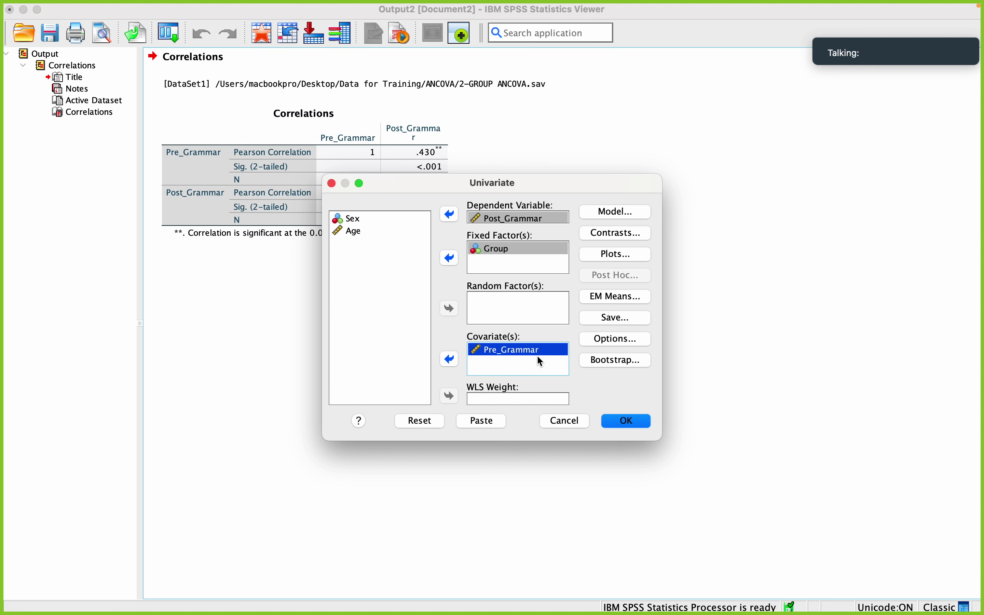
{"action": "left_click_drag", "start_coordinate": [553, 355], "coordinate": [555, 356]}
{"action": "left_click", "coordinate": [491, 252]}
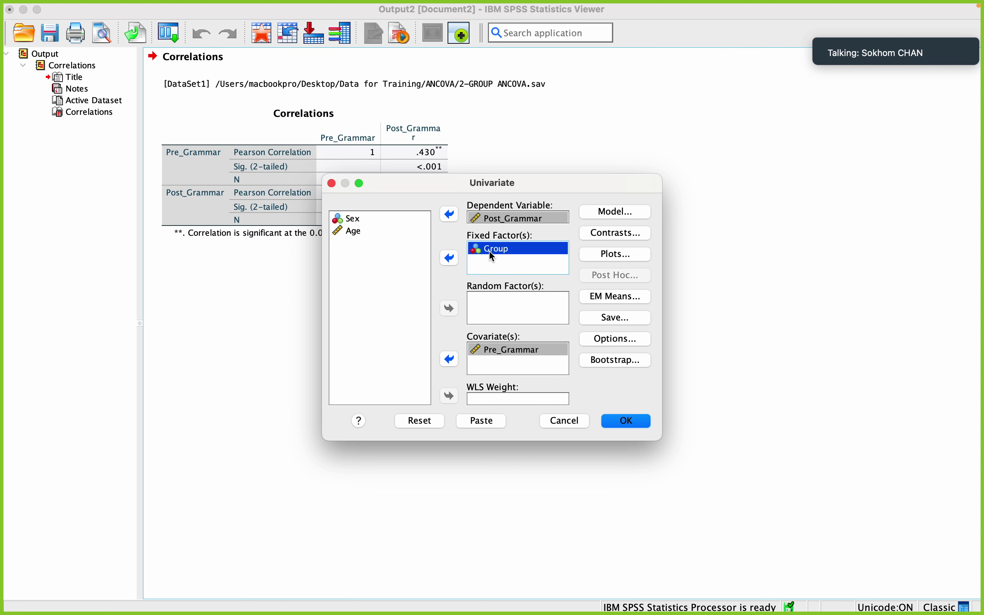
{"action": "left_click", "coordinate": [506, 222]}
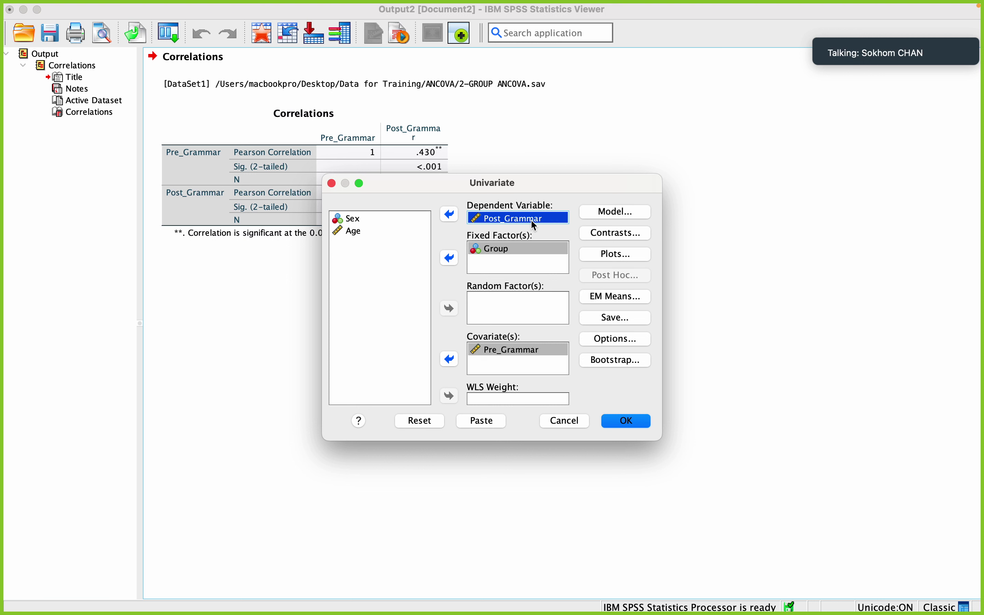
Specify the Univariate model with the Build terms option and add the interaction term of Group and Pre_Grammar
{"action": "left_click", "coordinate": [597, 212]}
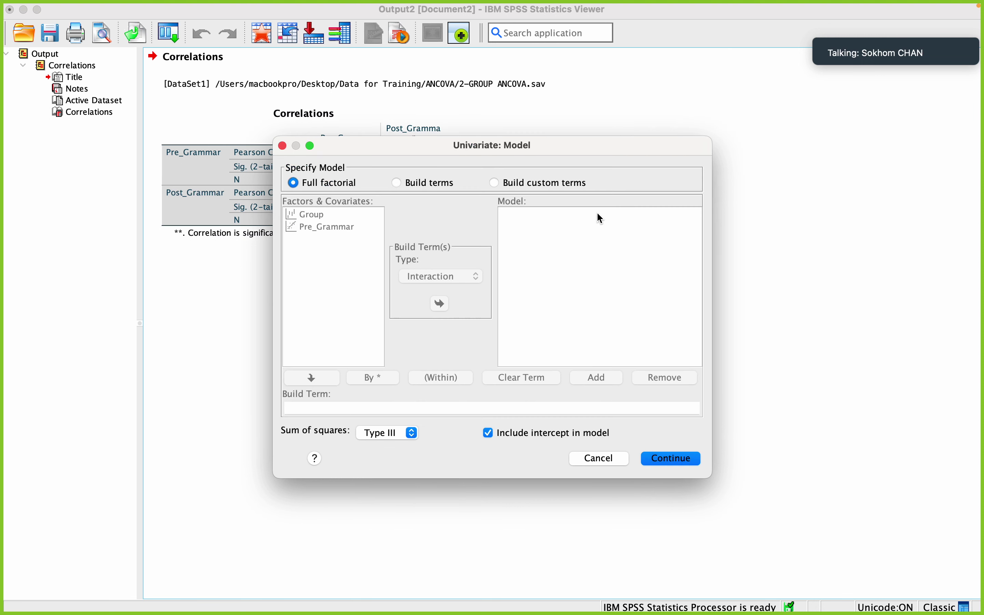
{"action": "left_click", "coordinate": [495, 184]}
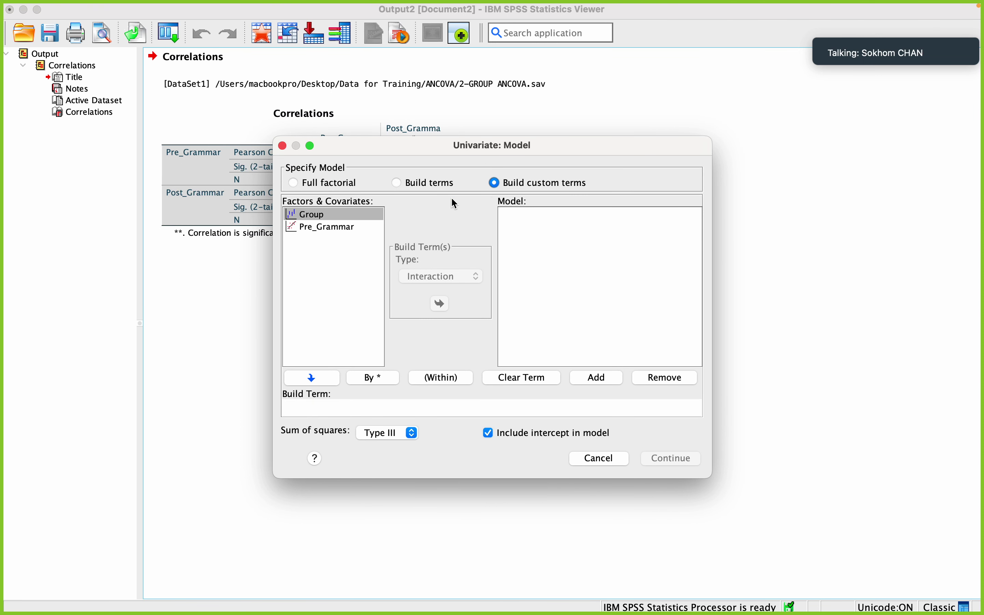
{"action": "left_click", "coordinate": [340, 216]}
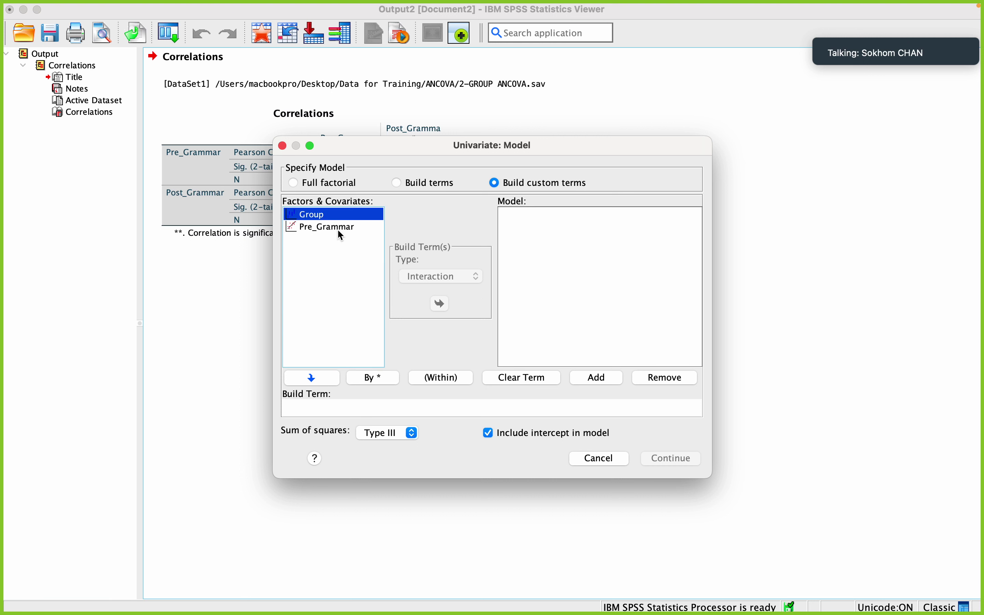
{"action": "left_click", "coordinate": [338, 229], "text": "shift"}
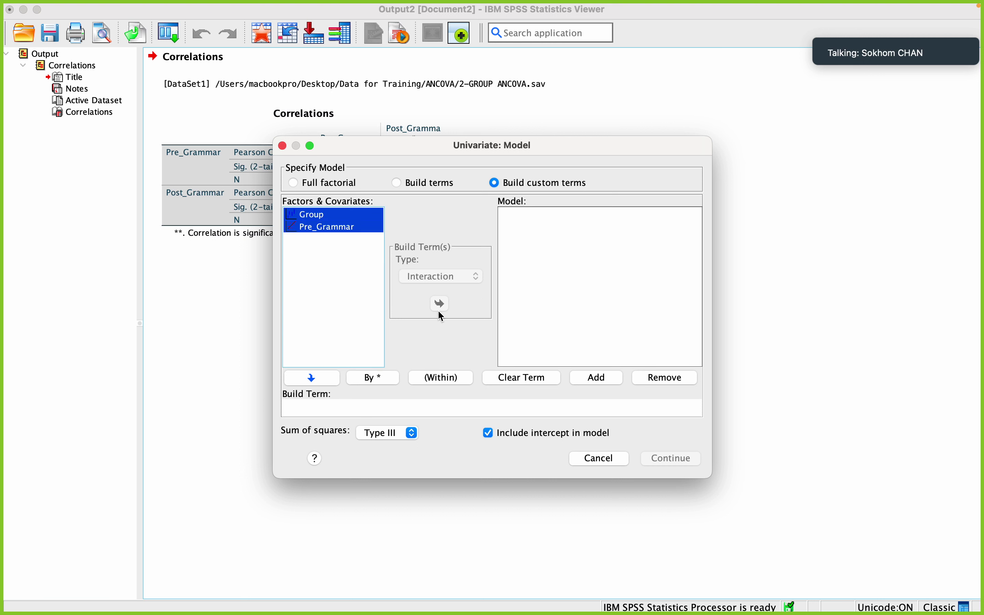
{"action": "left_click", "coordinate": [398, 184]}
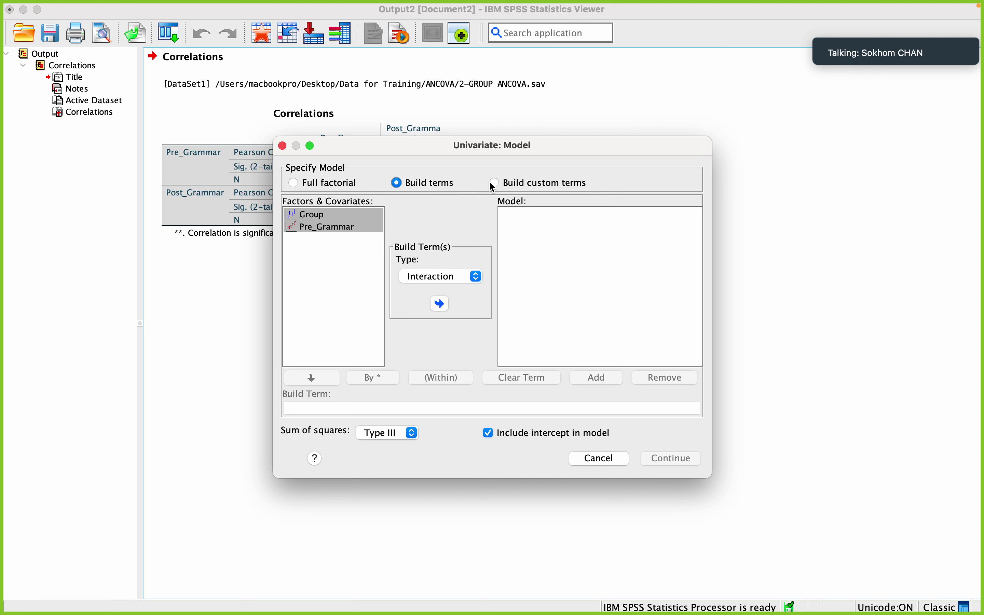
{"action": "left_click", "coordinate": [333, 216]}
{"action": "left_click", "coordinate": [333, 227], "text": "shift"}
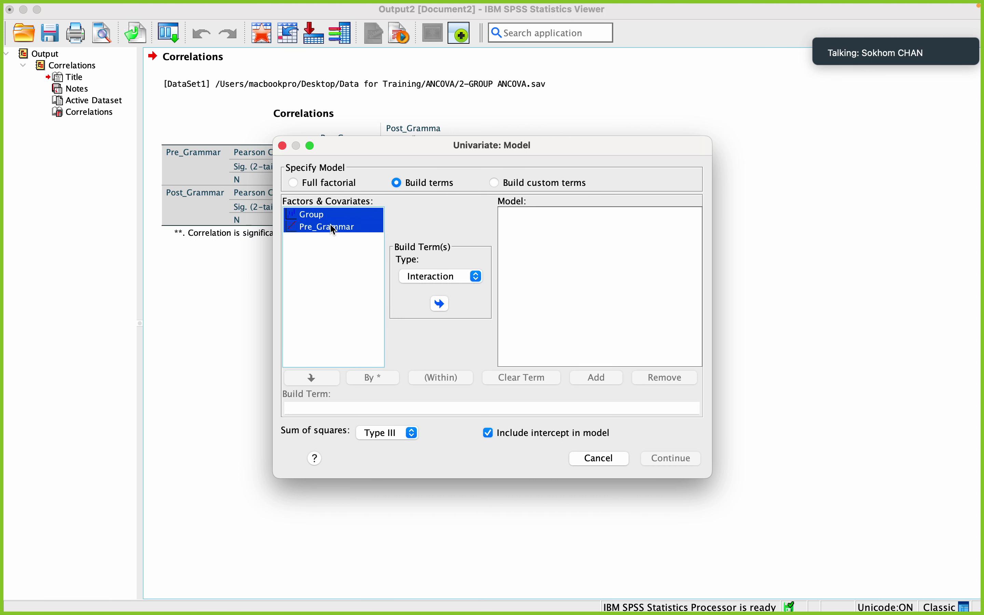
{"action": "left_click", "coordinate": [432, 303]}
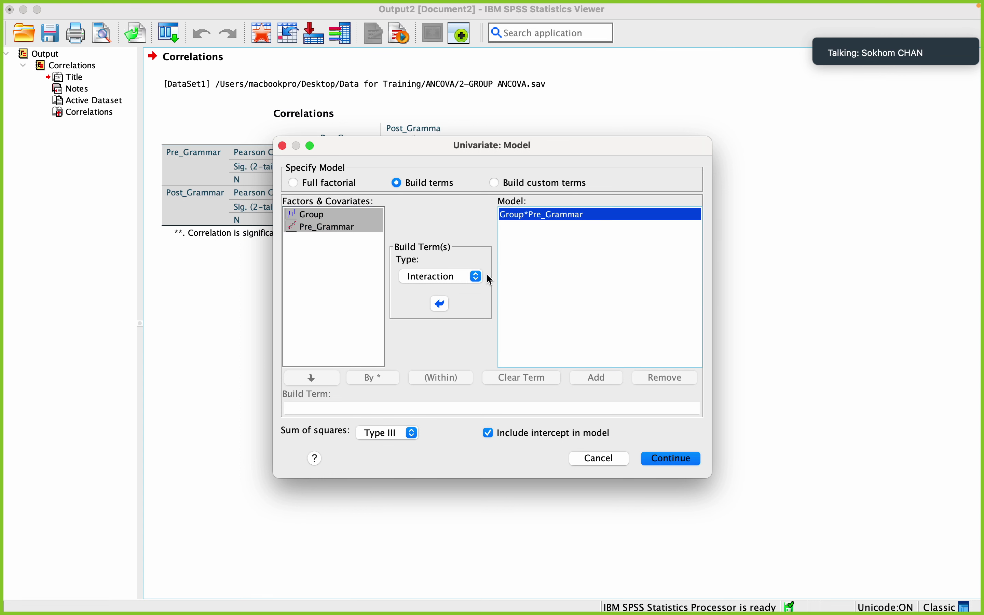
{"action": "left_click", "coordinate": [530, 219]}
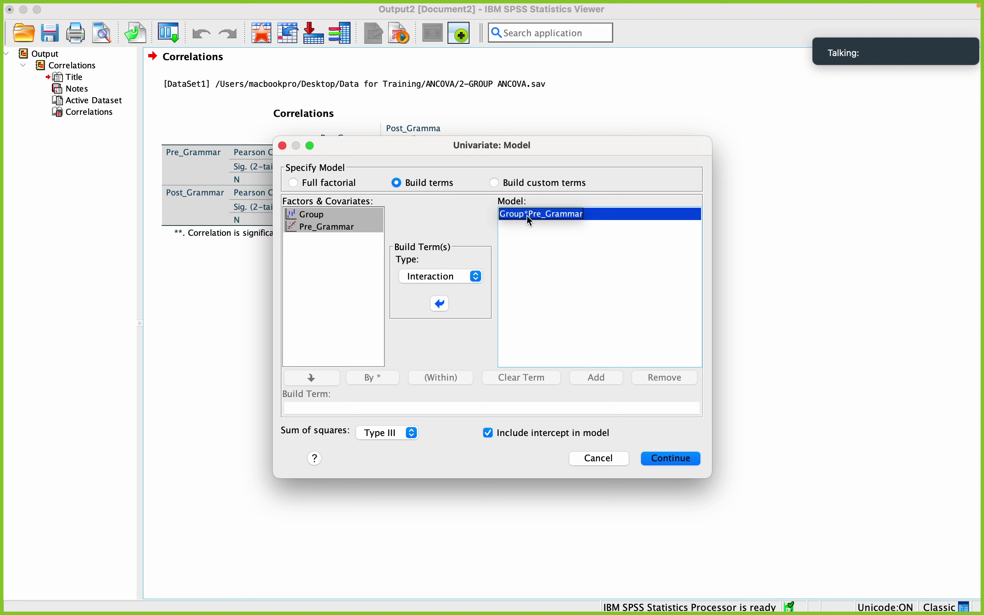
Remove the Group*Pre_Grammar term from the Univariate model and add Group and Pre_Grammar as separate terms
{"action": "left_click", "coordinate": [442, 304]}
{"action": "left_click", "coordinate": [325, 227]}
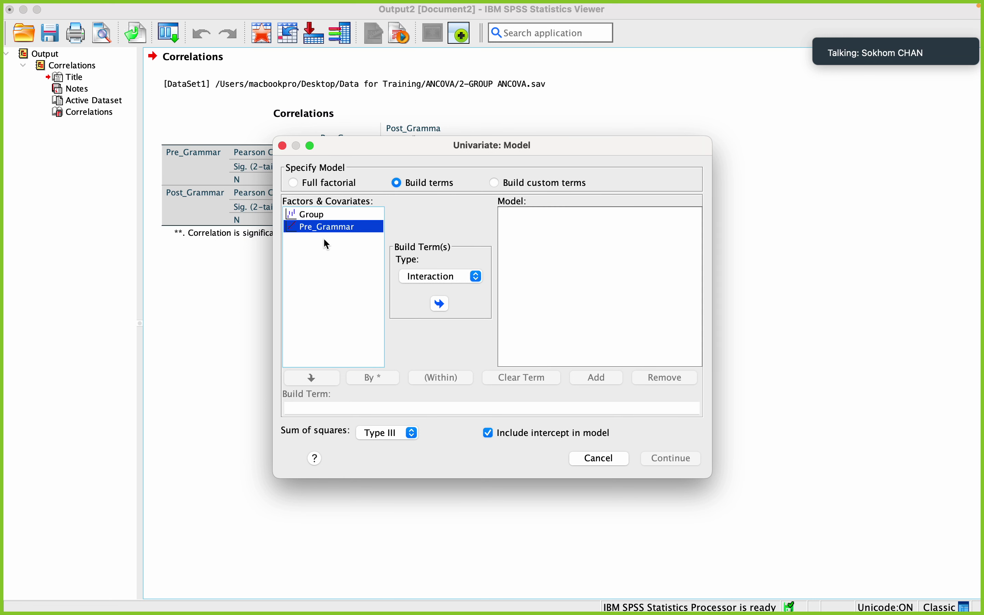
{"action": "left_click", "coordinate": [319, 216]}
{"action": "left_click", "coordinate": [442, 305]}
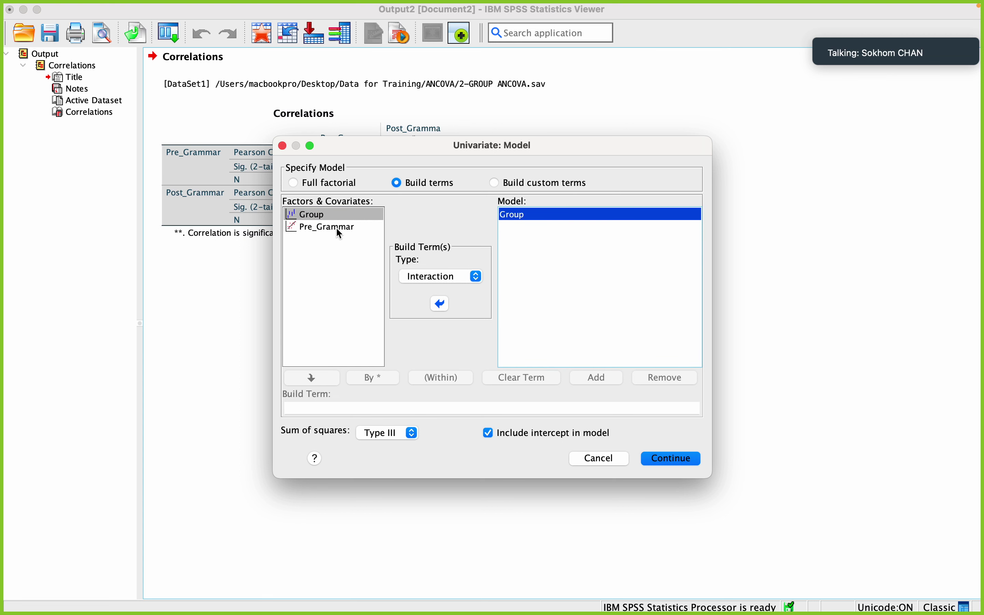
{"action": "left_click", "coordinate": [332, 228]}
{"action": "left_click", "coordinate": [438, 304]}
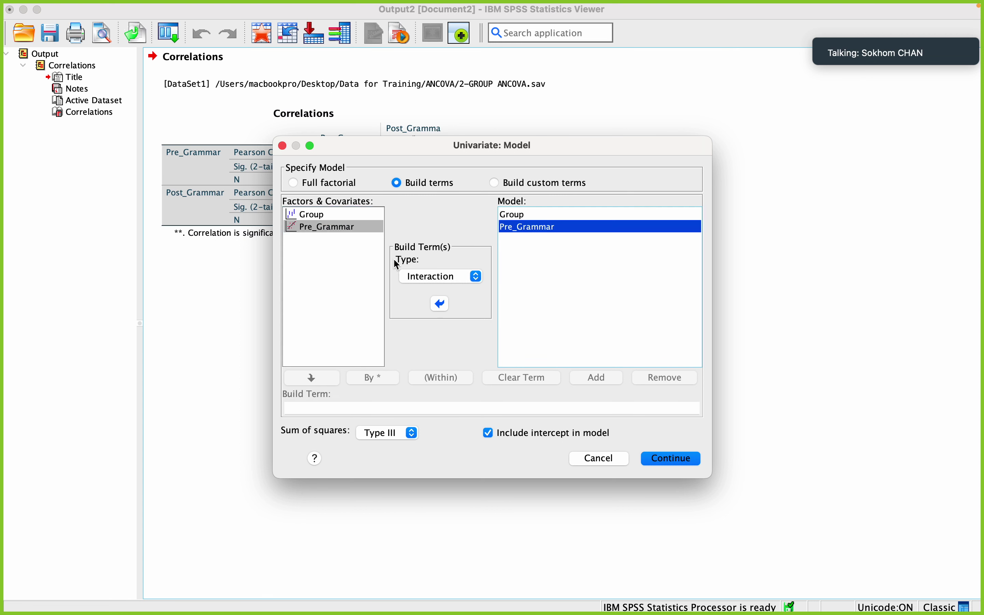
Add the Group*Pre_Grammar interaction term to the model and run the Univariate analysis
{"action": "left_click", "coordinate": [331, 216]}
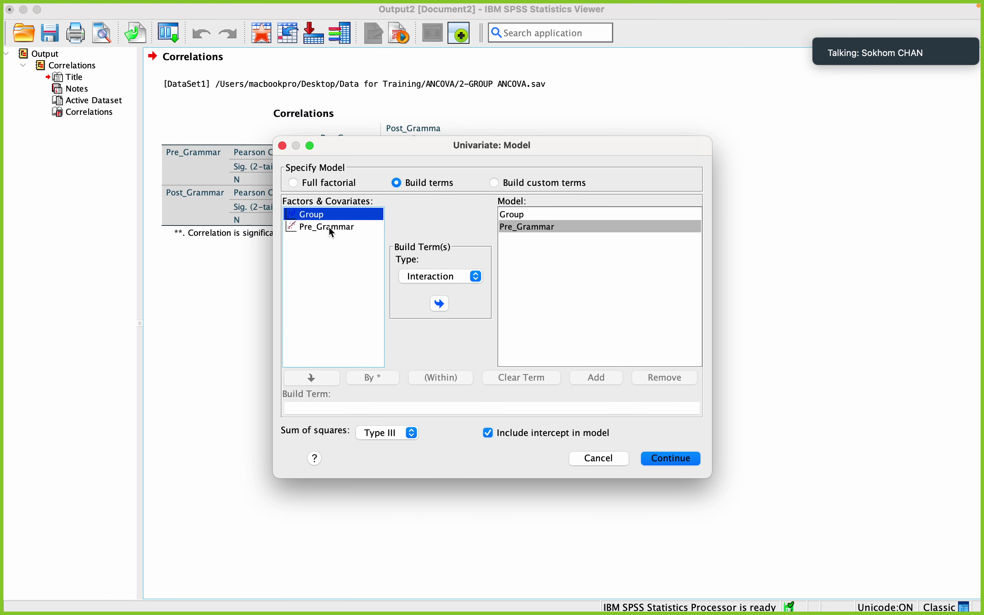
{"action": "left_click", "coordinate": [330, 227], "text": "shift"}
{"action": "left_click", "coordinate": [440, 303]}
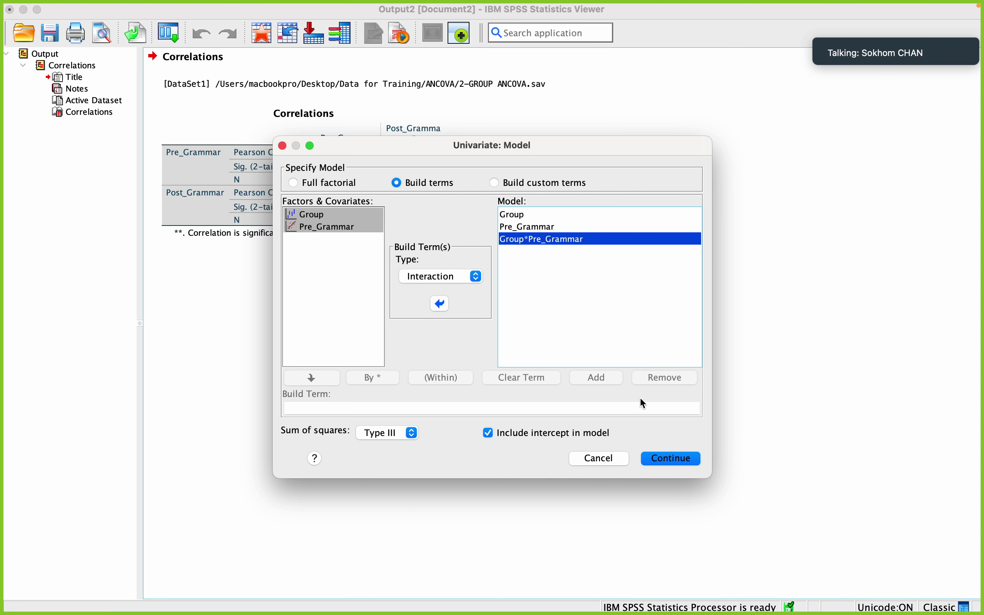
{"action": "left_click", "coordinate": [660, 458]}
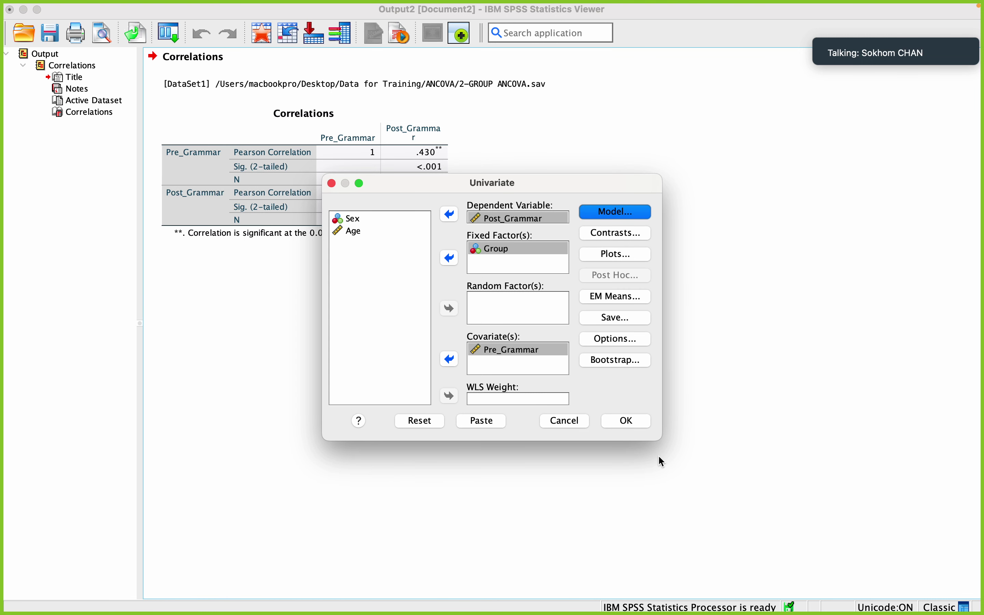
{"action": "left_click", "coordinate": [633, 423]}
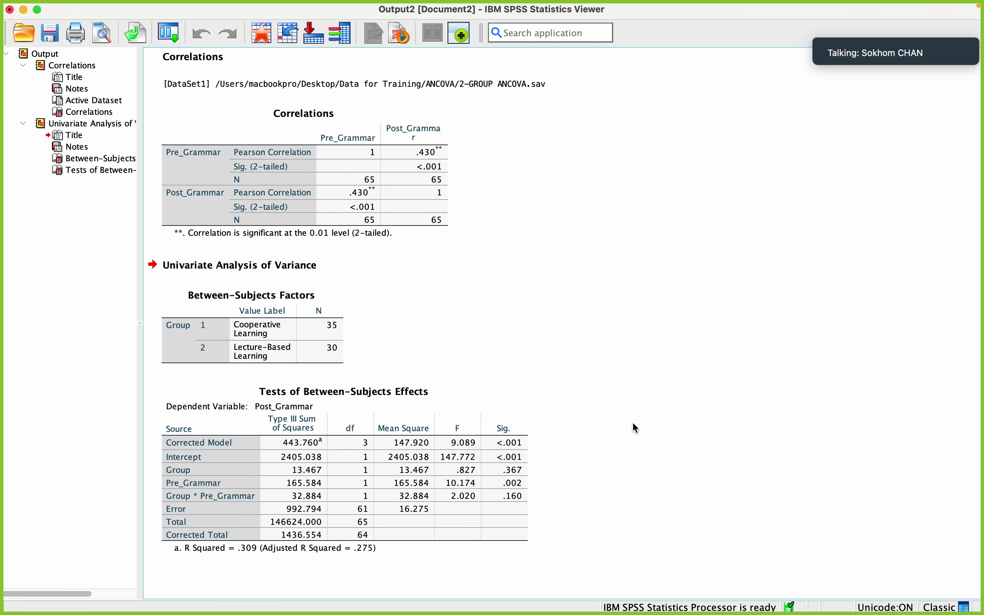
Examine the Tests of Between-Subjects Effects table, especially the significance of the Group * Pre_Grammar interaction
{"action": "left_click", "coordinate": [334, 449]}
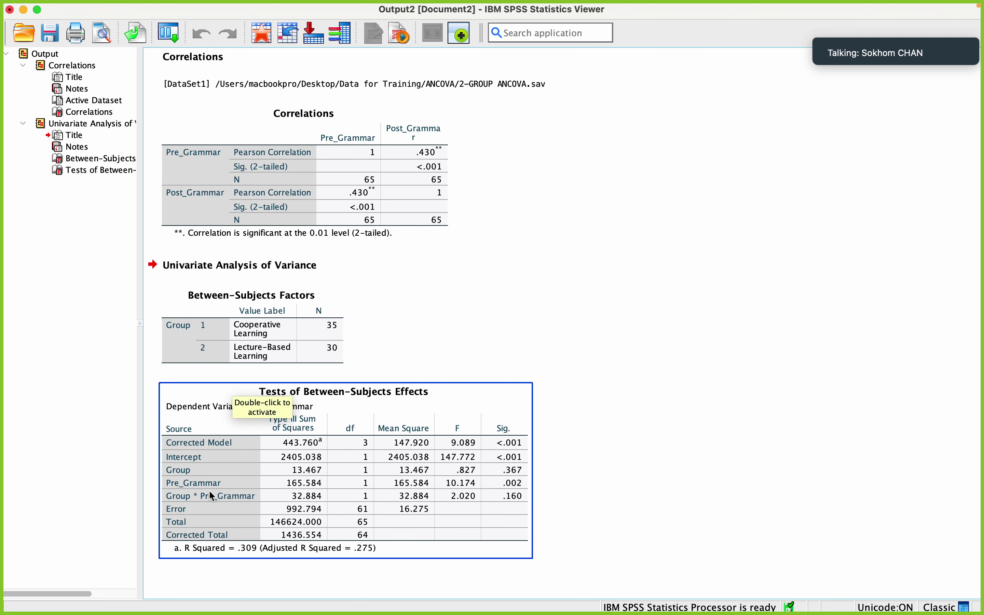
{"action": "left_click", "coordinate": [478, 359]}
{"action": "left_click", "coordinate": [319, 413]}
{"action": "left_click", "coordinate": [562, 290]}
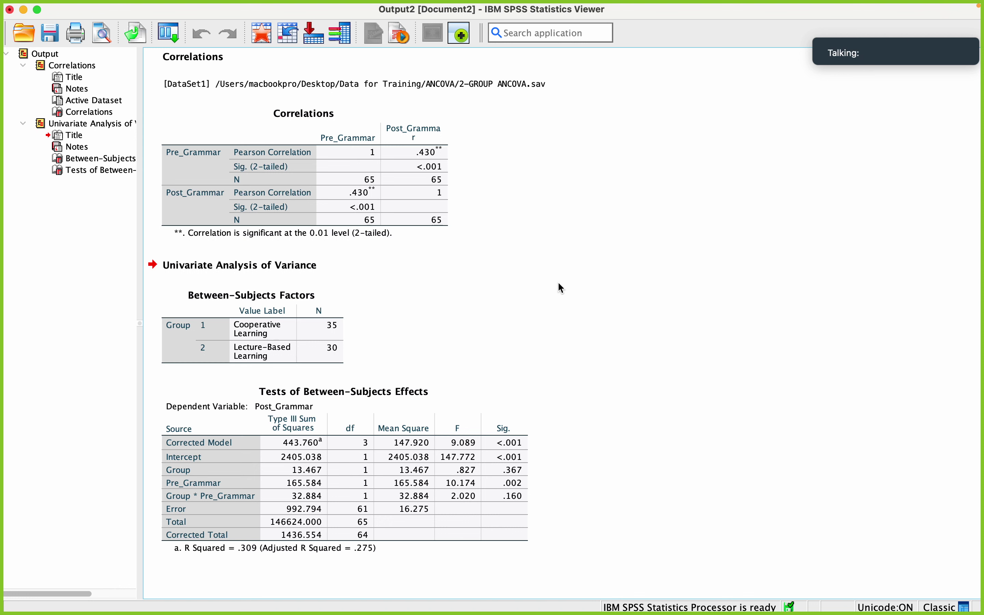
{"action": "left_click", "coordinate": [456, 457]}
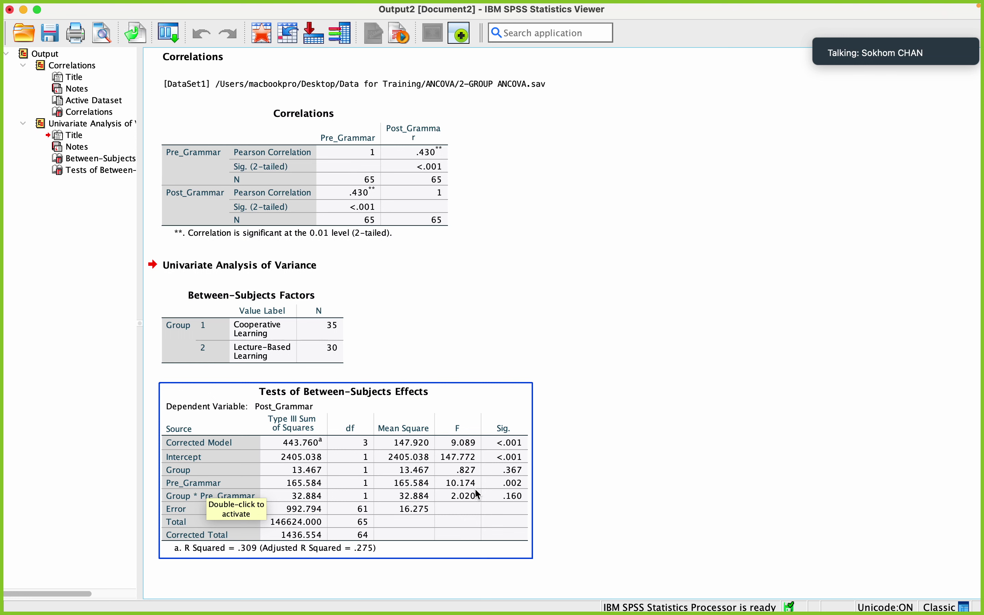
{"action": "left_click", "coordinate": [716, 469]}
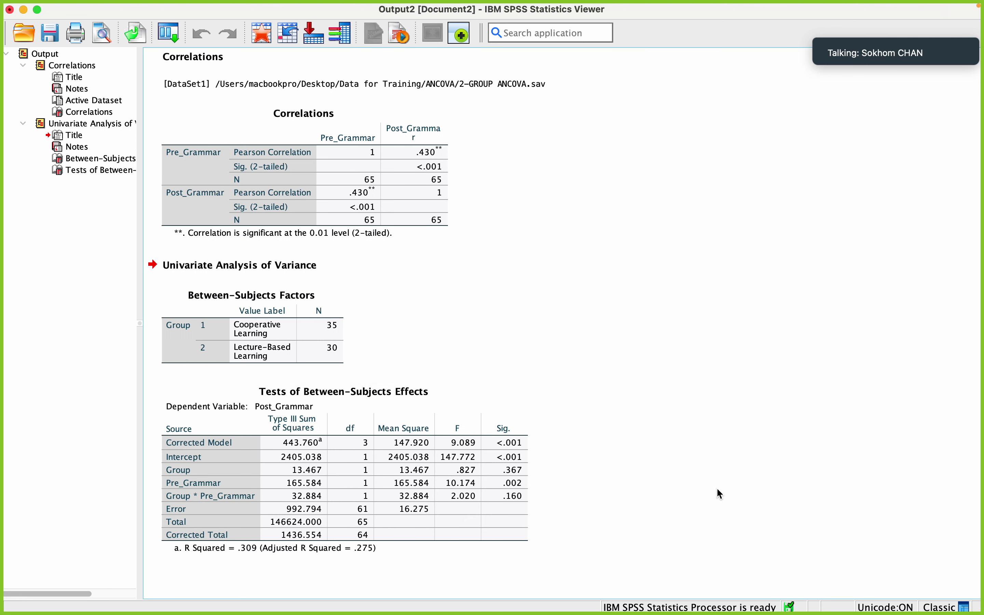
{"action": "left_click", "coordinate": [391, 516]}
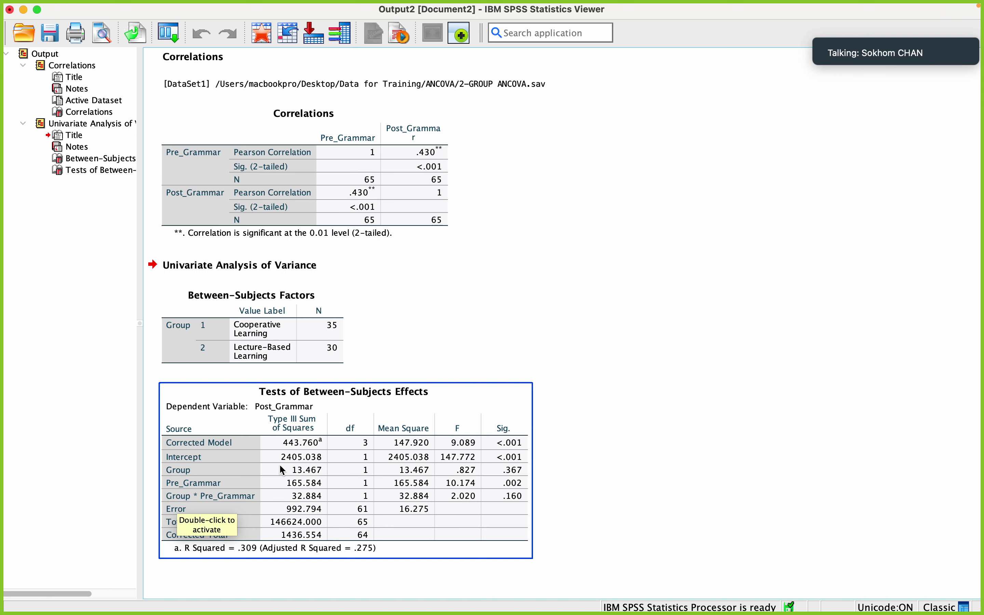
{"action": "left_click", "coordinate": [546, 506]}
{"action": "left_click", "coordinate": [519, 501]}
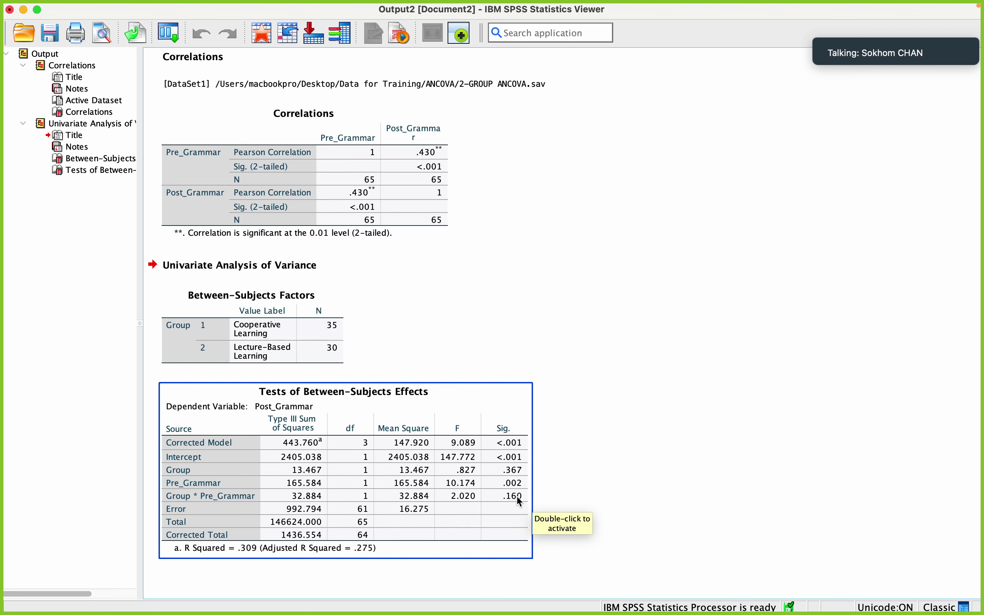
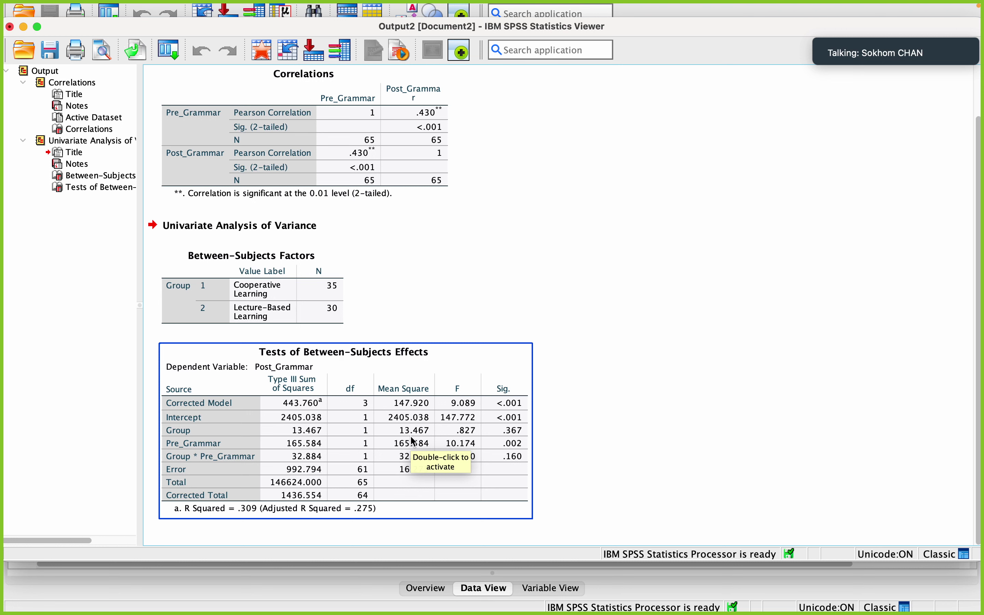
{"action": "left_click", "coordinate": [706, 460]}
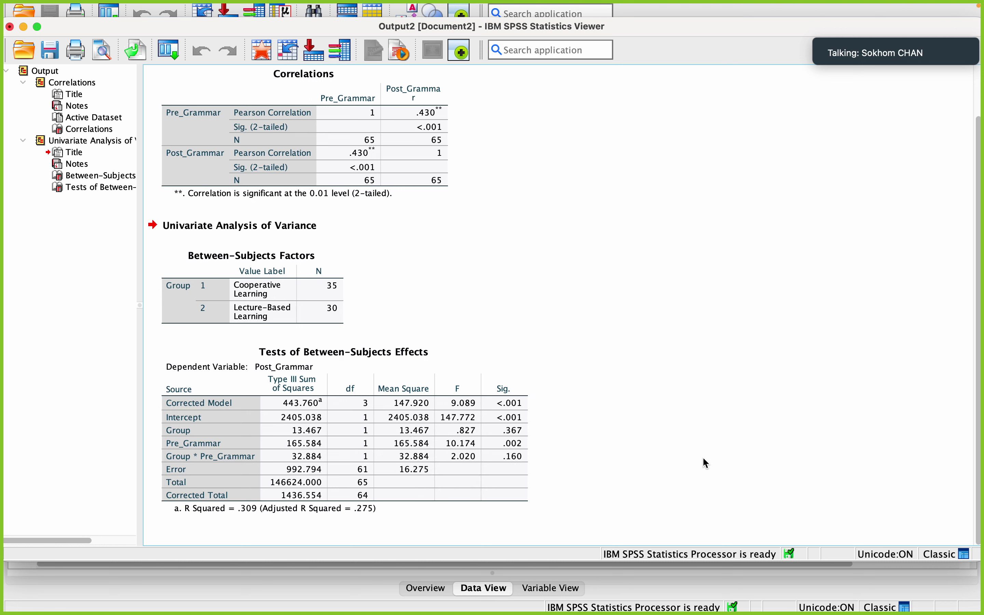
{"action": "left_click", "coordinate": [373, 467]}
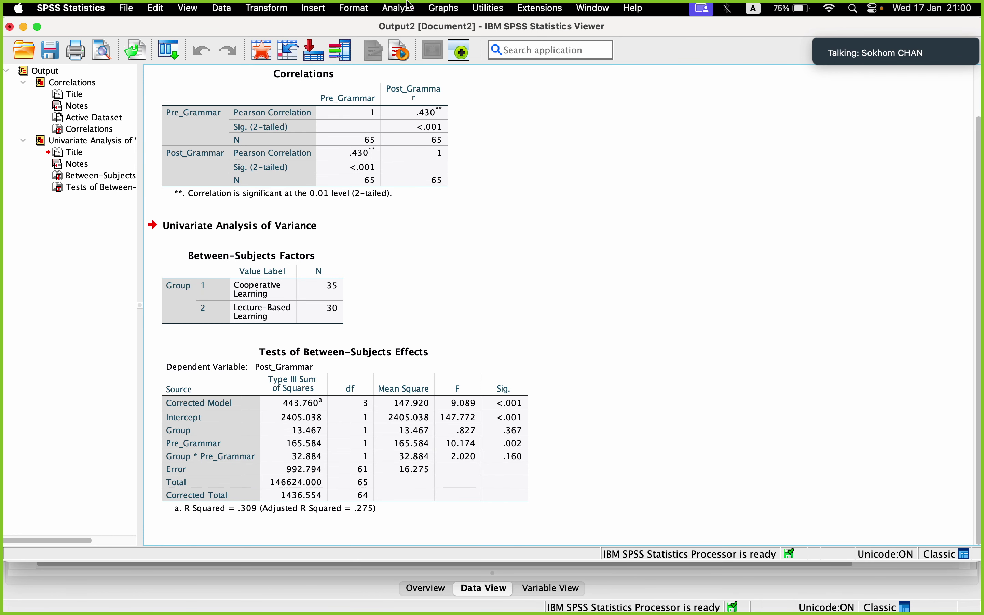
Reopen the General Linear Model Univariate analysis and set its model specification to Full factorial
{"action": "left_click", "coordinate": [398, 8]}
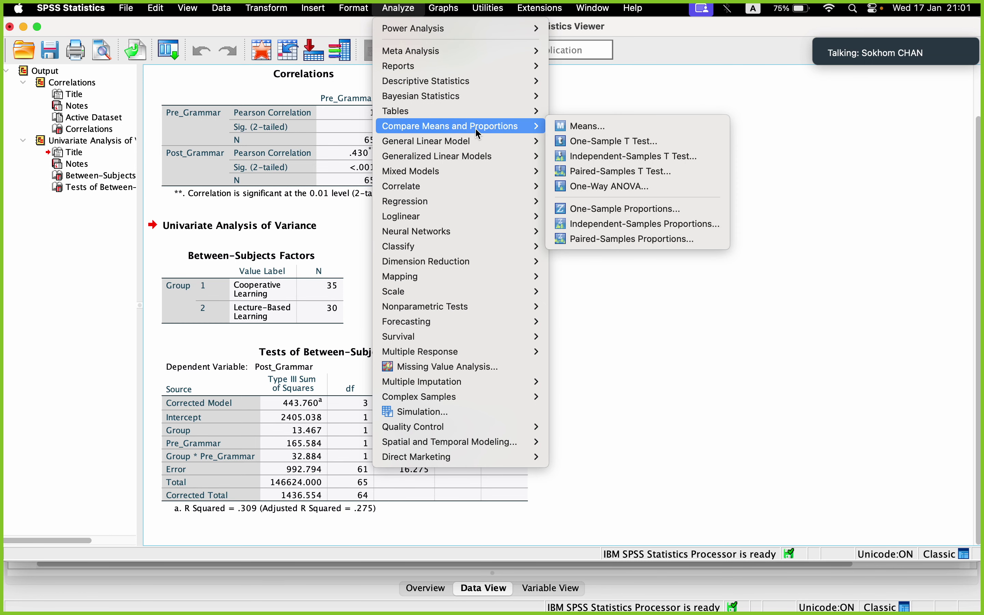
{"action": "mouse_move", "coordinate": [512, 142]}
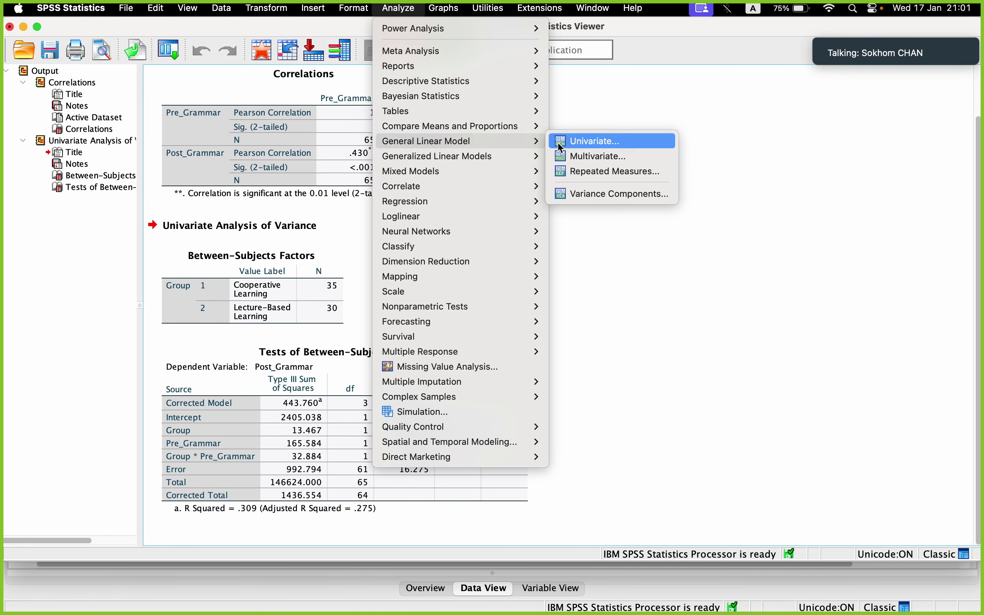
{"action": "left_click", "coordinate": [587, 142]}
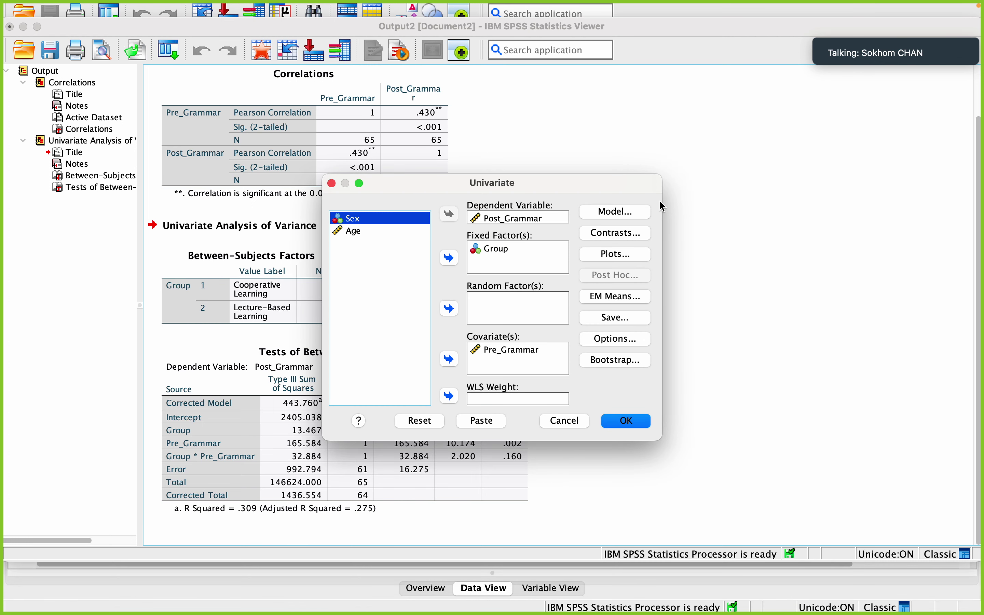
{"action": "left_click", "coordinate": [636, 212]}
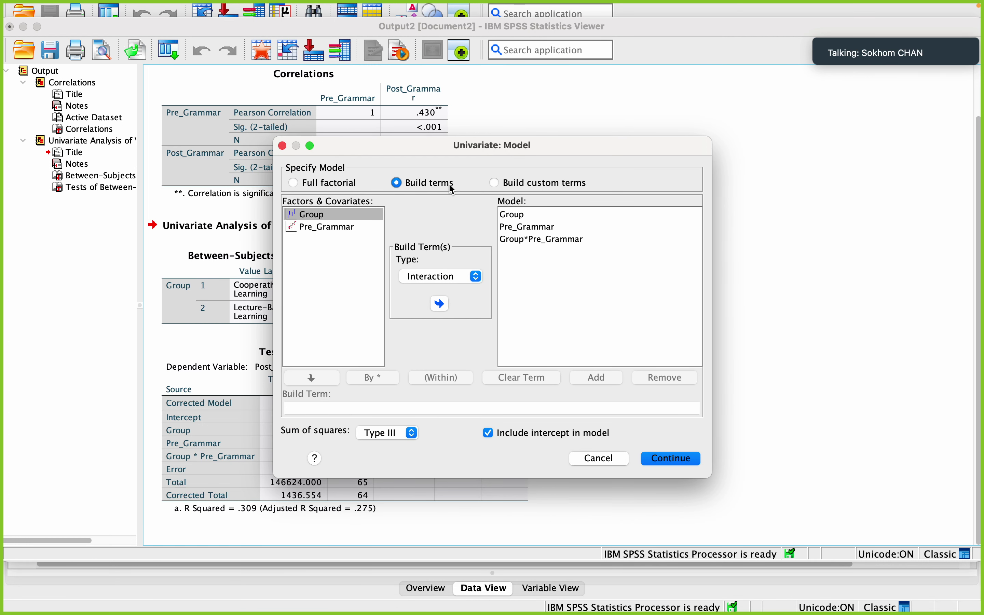
{"action": "left_click", "coordinate": [295, 183]}
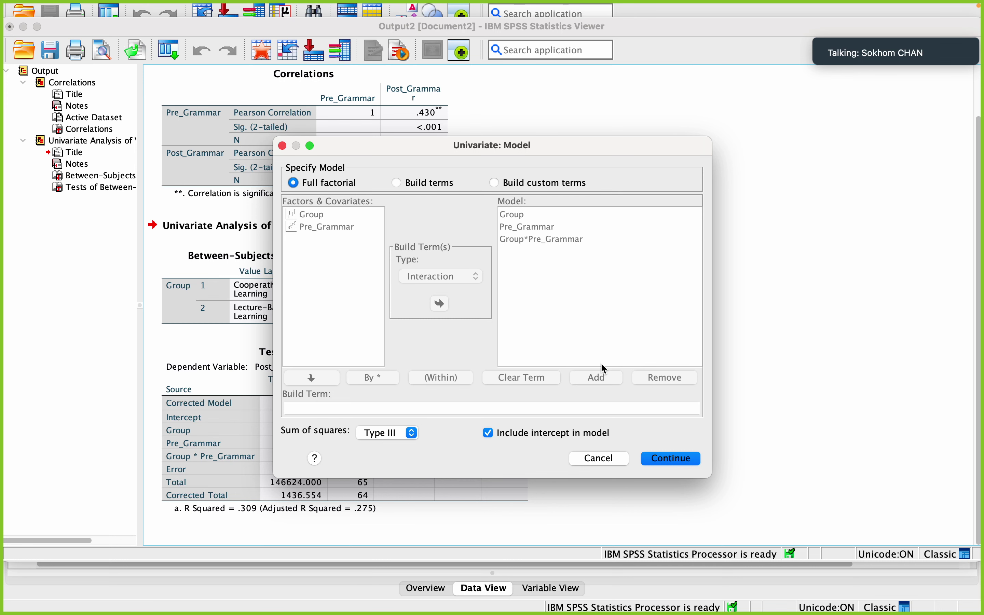
{"action": "left_click", "coordinate": [661, 459]}
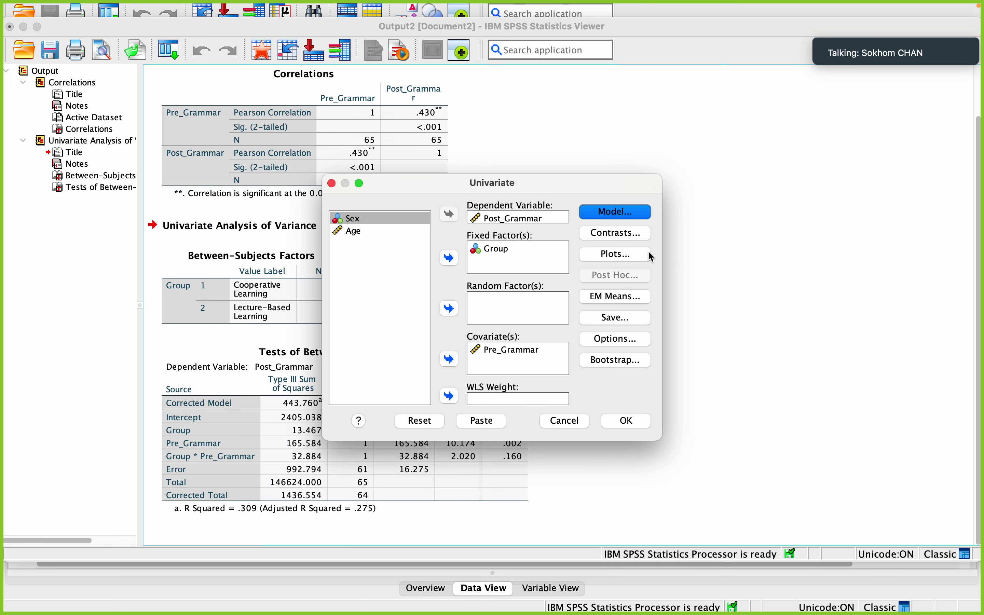
Enable descriptive statistics, estimates of effect size and homogeneity tests in the Univariate output options
{"action": "left_click", "coordinate": [615, 341]}
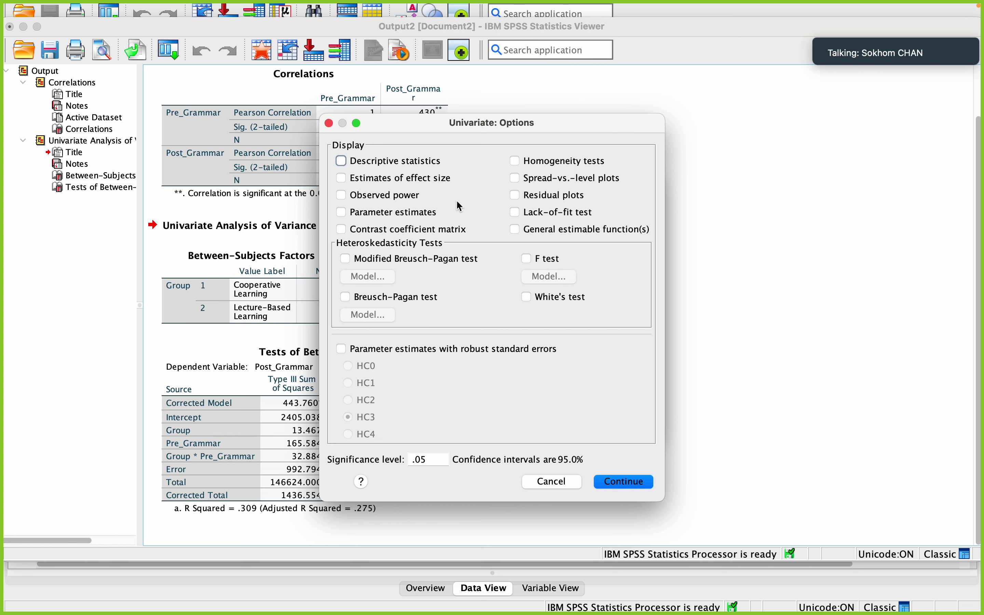
{"action": "left_click", "coordinate": [342, 162]}
{"action": "left_click", "coordinate": [343, 179]}
{"action": "left_click", "coordinate": [515, 161]}
{"action": "left_click", "coordinate": [624, 482]}
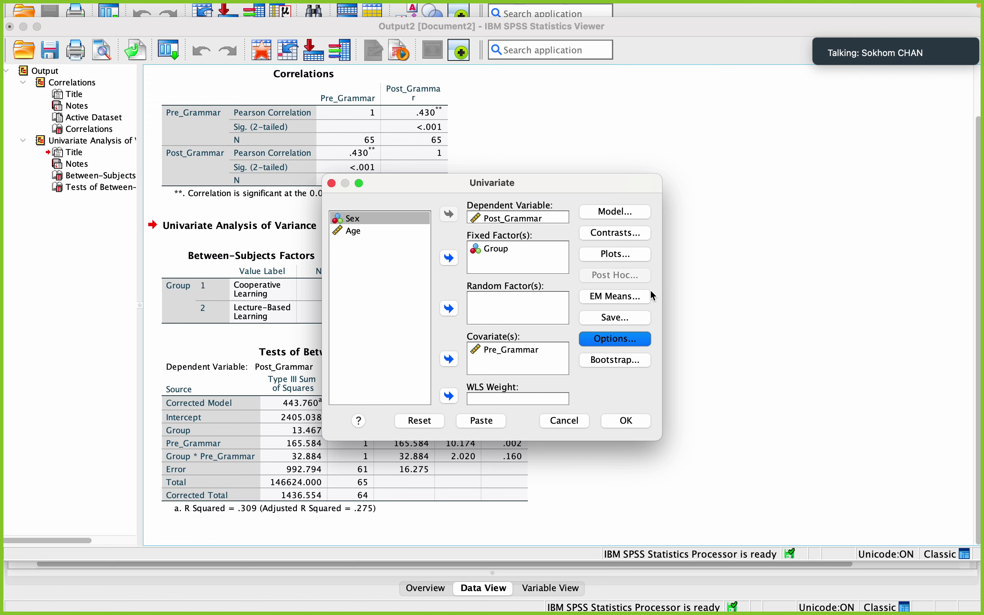
{"action": "left_click", "coordinate": [627, 336]}
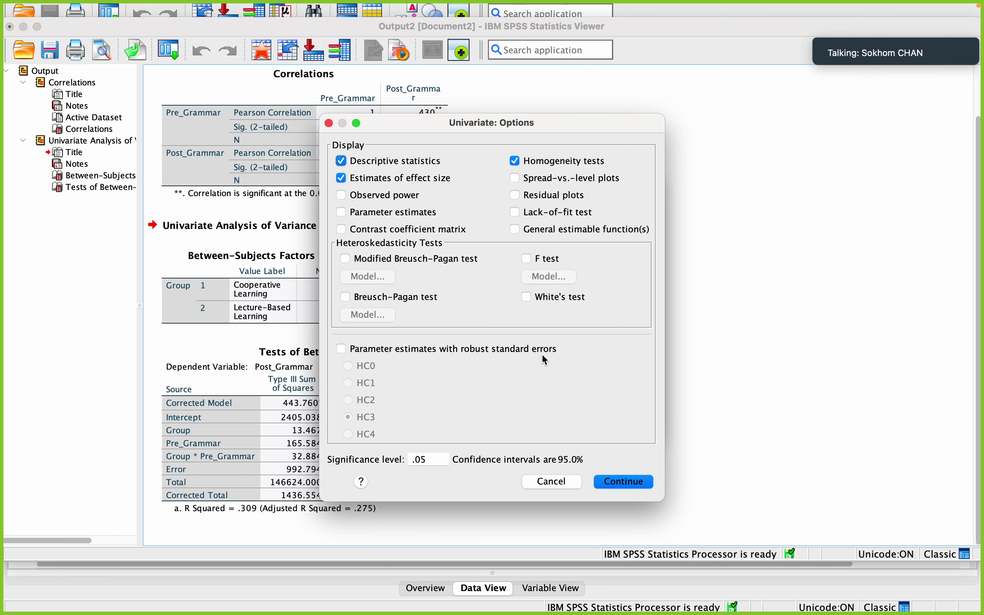
{"action": "left_click", "coordinate": [608, 484]}
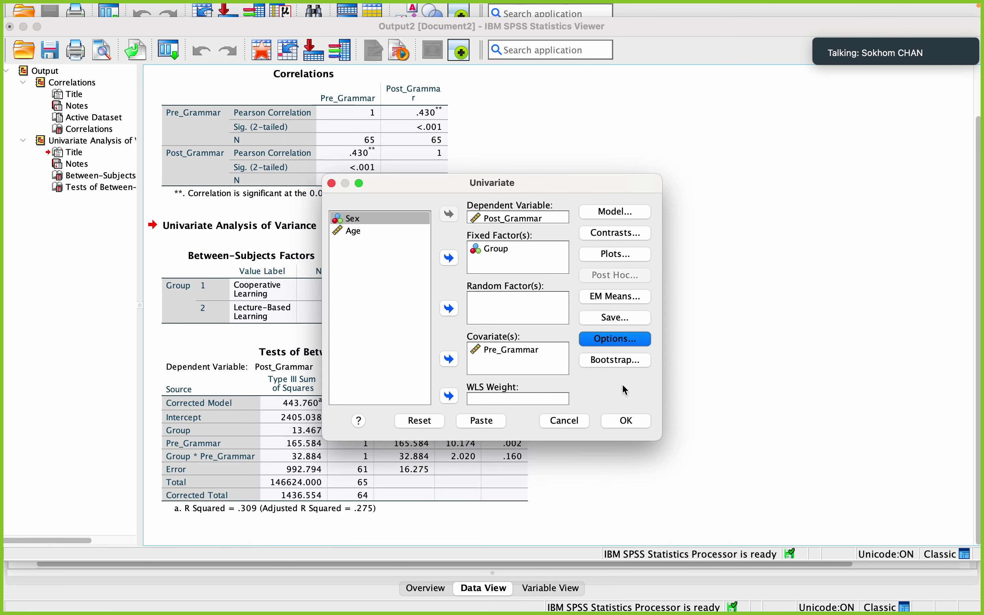
{"action": "left_click", "coordinate": [613, 295]}
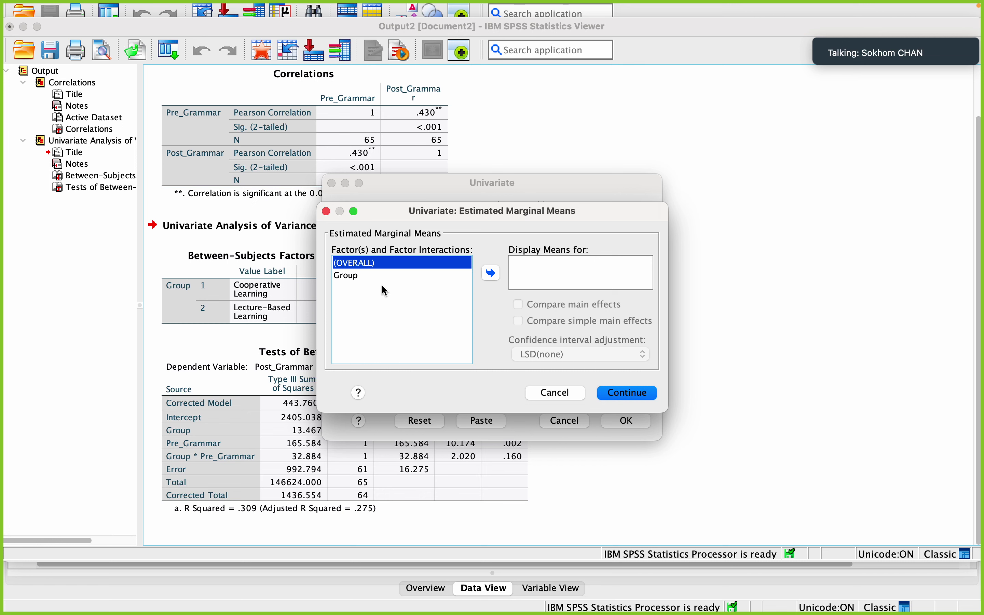
{"action": "left_click", "coordinate": [346, 276]}
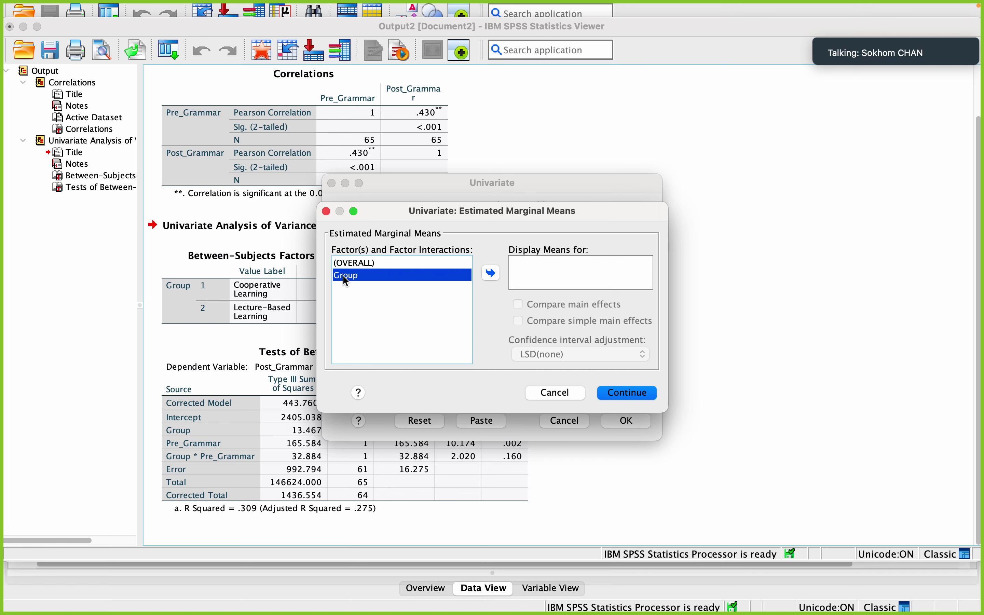
{"action": "left_click", "coordinate": [492, 274]}
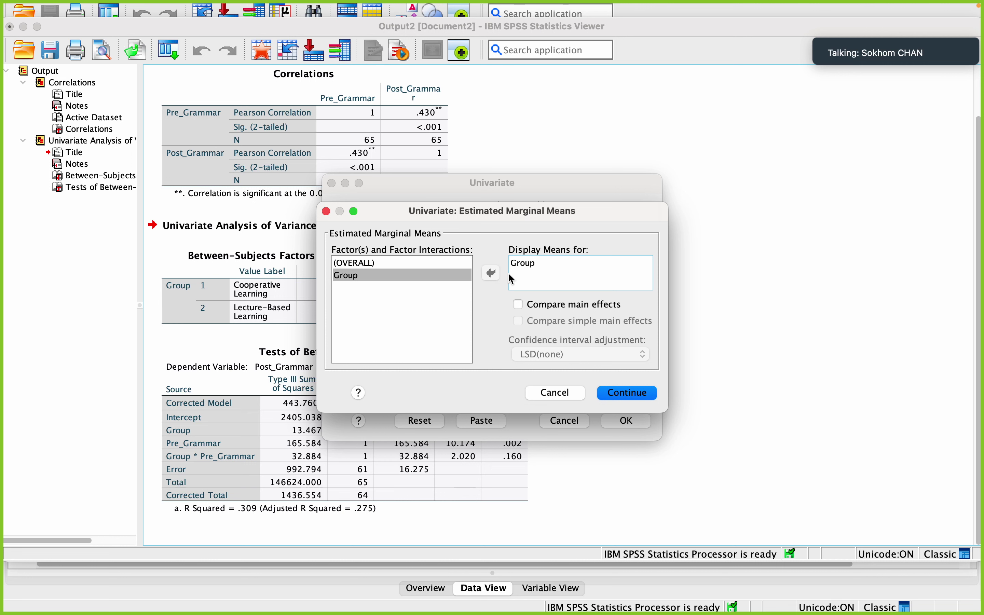
{"action": "left_click", "coordinate": [524, 265]}
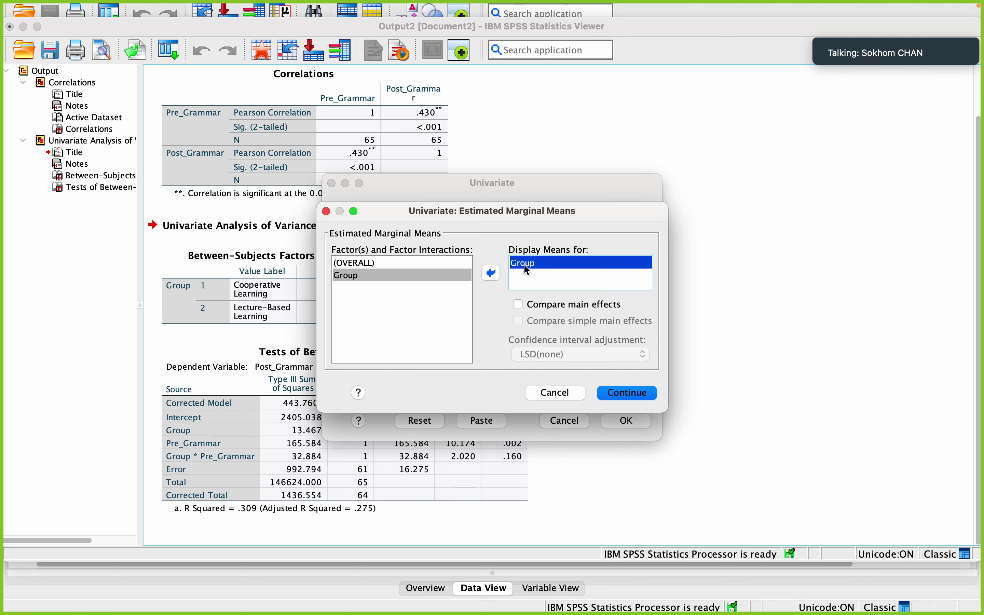
{"action": "left_click", "coordinate": [361, 275]}
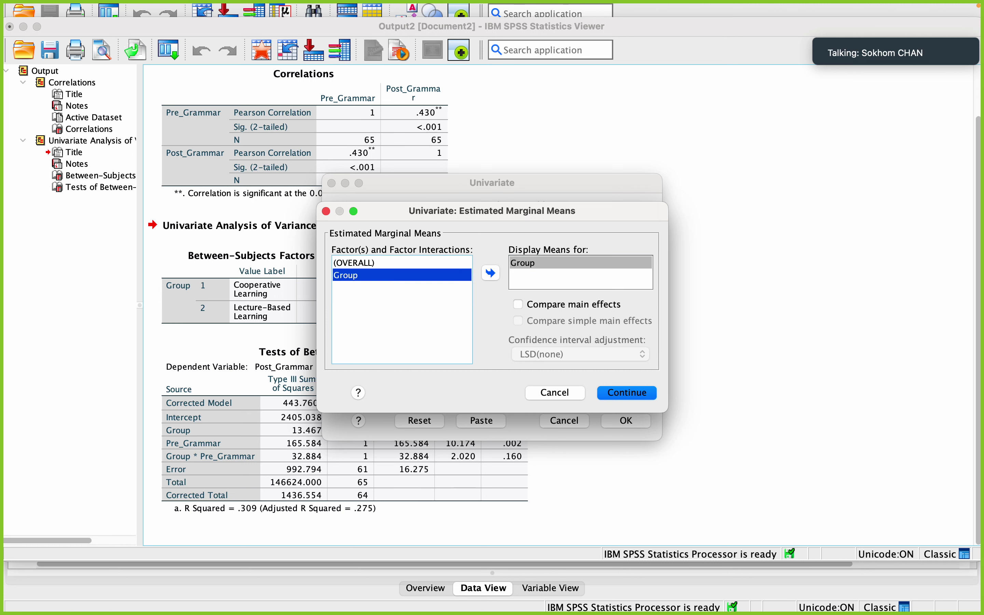
{"action": "left_click", "coordinate": [527, 263]}
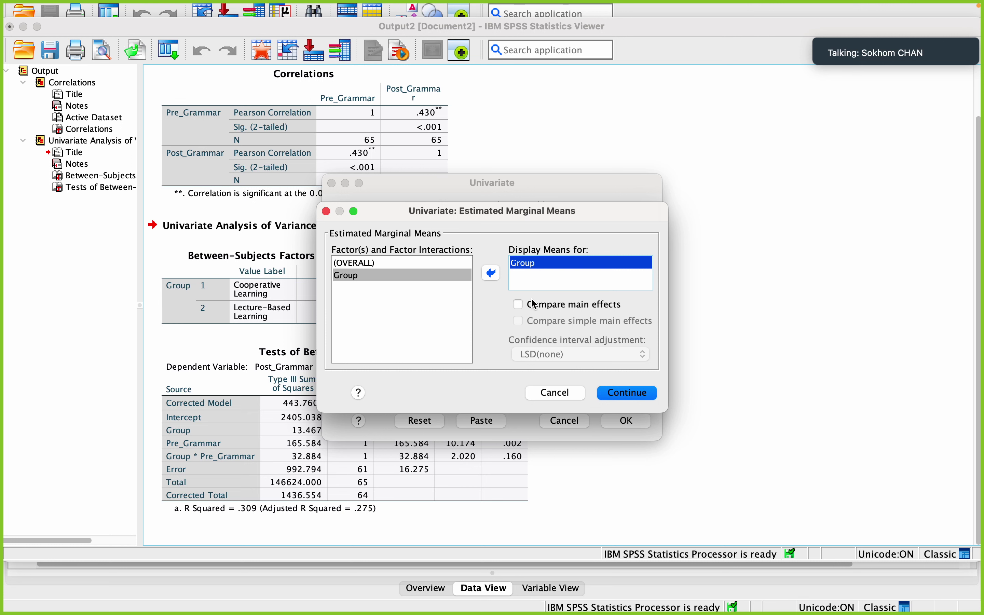
{"action": "left_click", "coordinate": [521, 306]}
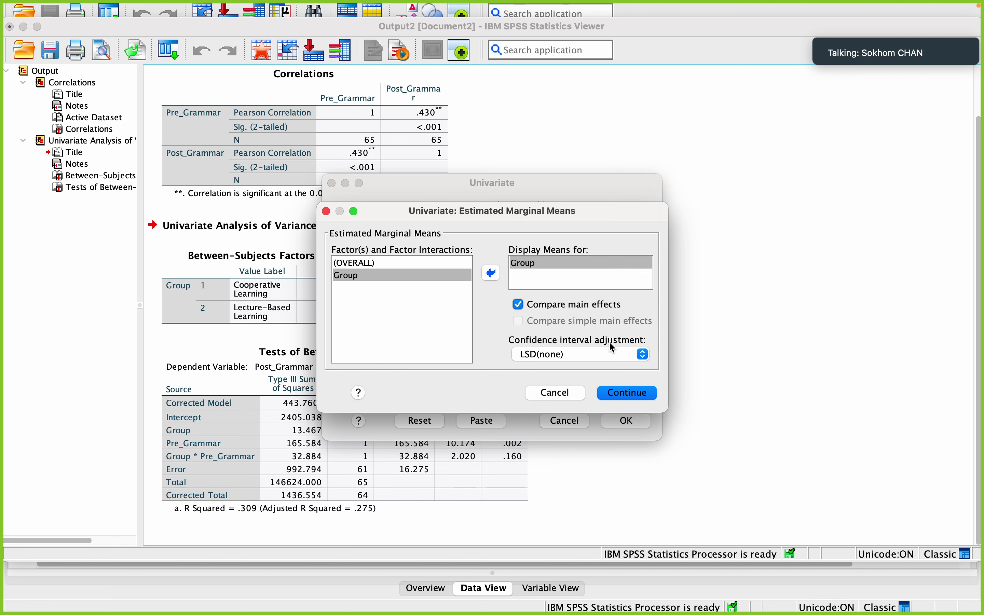
{"action": "left_click", "coordinate": [566, 391]}
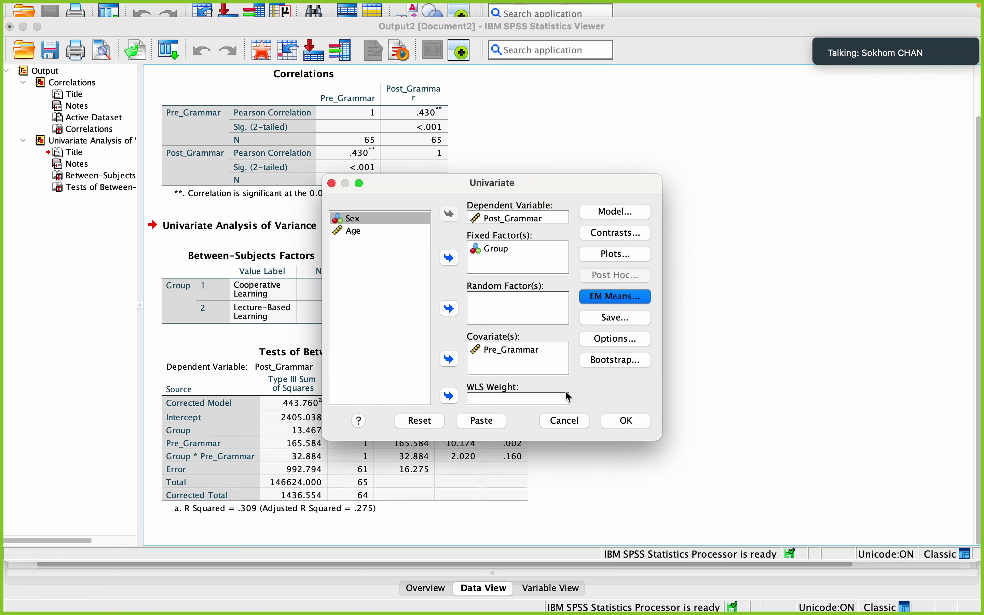
Request estimated marginal means for Group, compare main effects with the Bonferroni adjustment, and run the Univariate analysis
{"action": "left_click", "coordinate": [616, 338]}
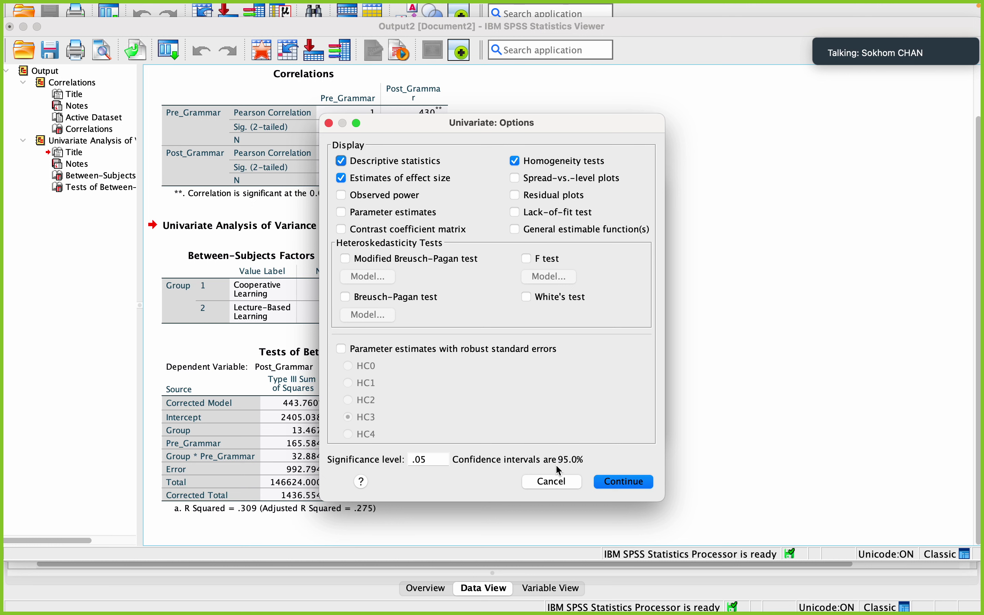
{"action": "left_click", "coordinate": [546, 480]}
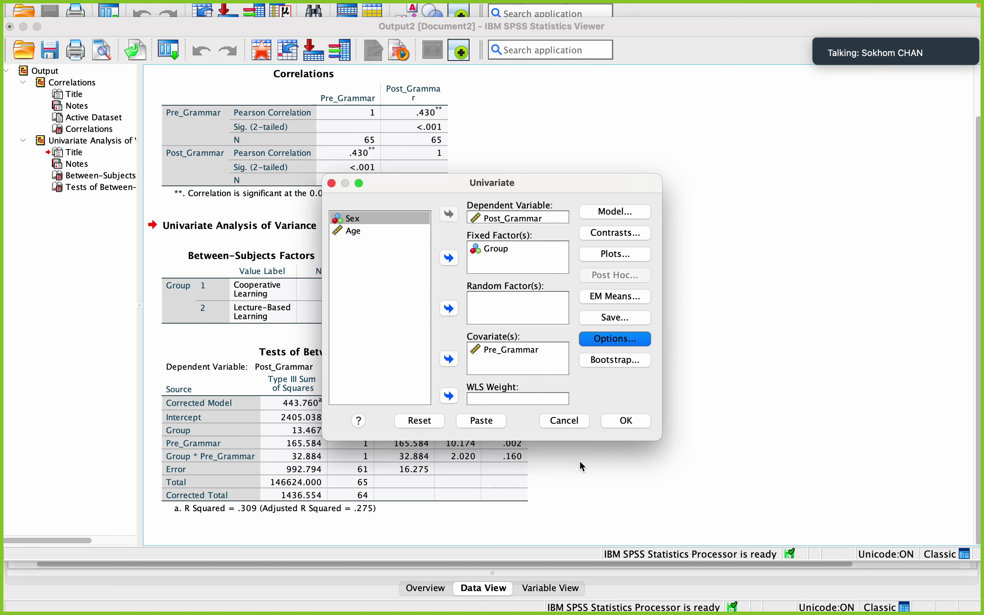
{"action": "left_click", "coordinate": [609, 304]}
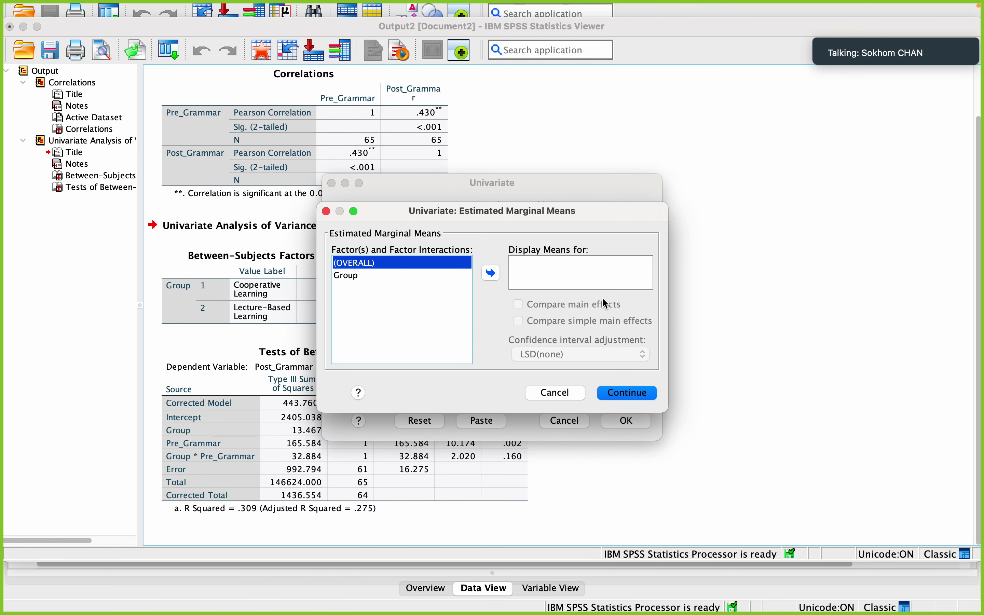
{"action": "left_click", "coordinate": [353, 281]}
{"action": "left_click", "coordinate": [491, 273]}
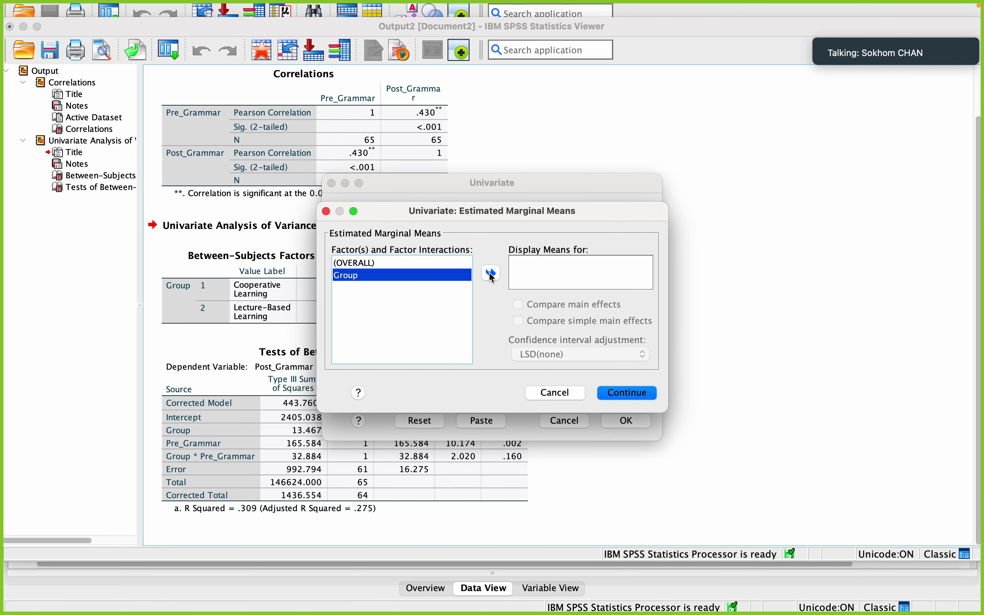
{"action": "left_click", "coordinate": [518, 304]}
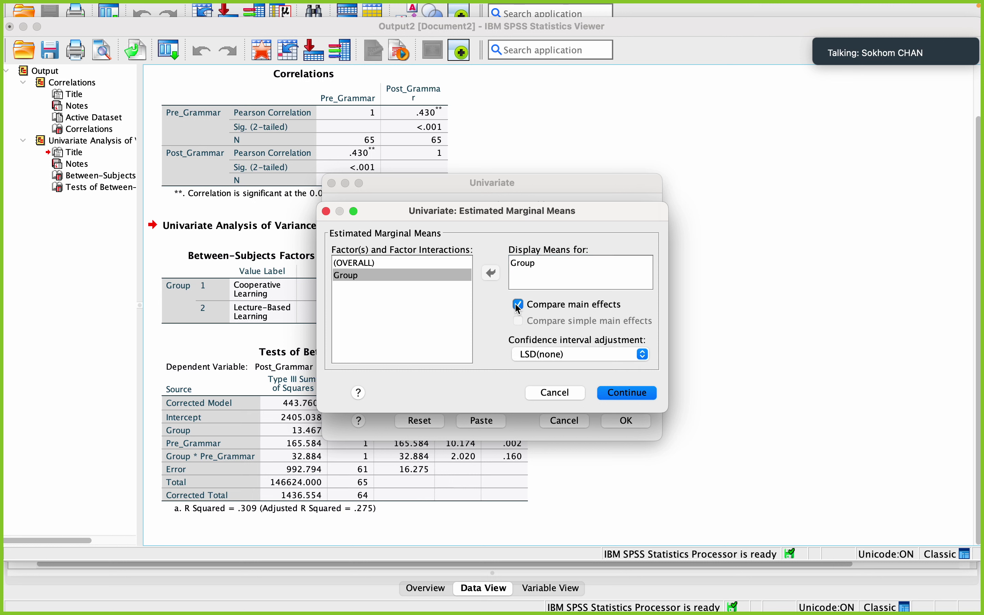
{"action": "left_click", "coordinate": [587, 354]}
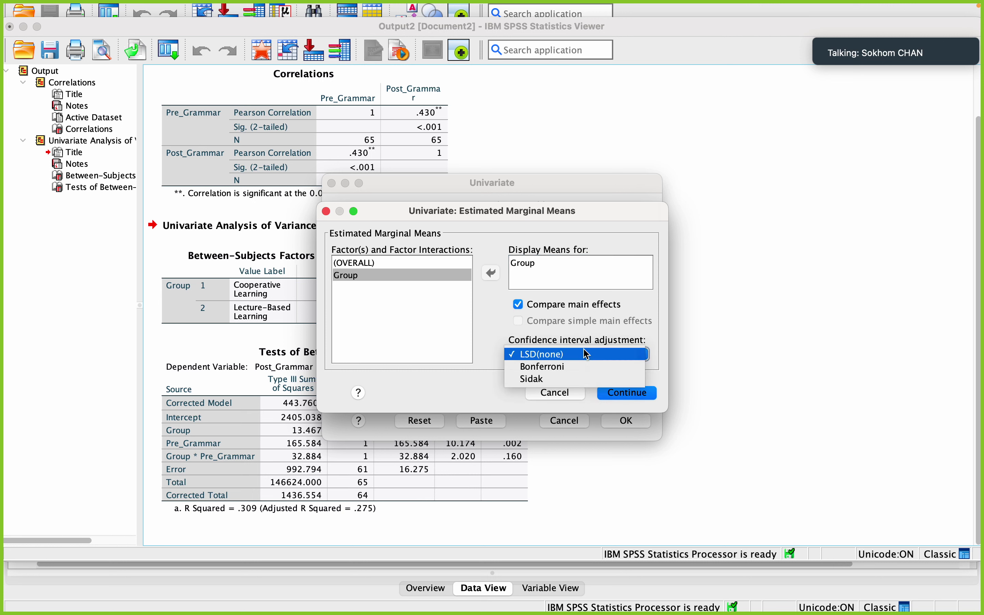
{"action": "left_click", "coordinate": [554, 367]}
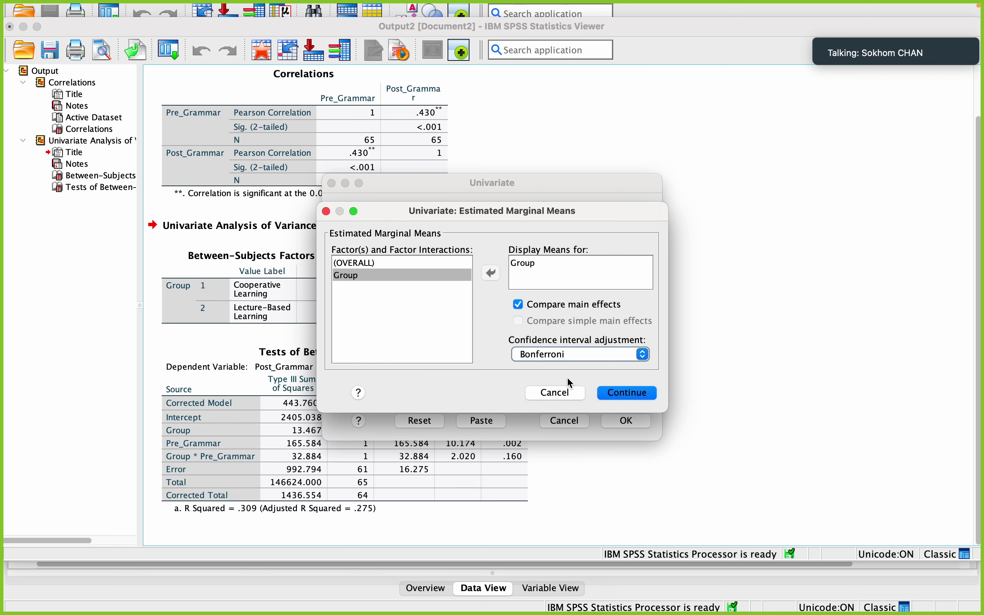
{"action": "left_click", "coordinate": [612, 395]}
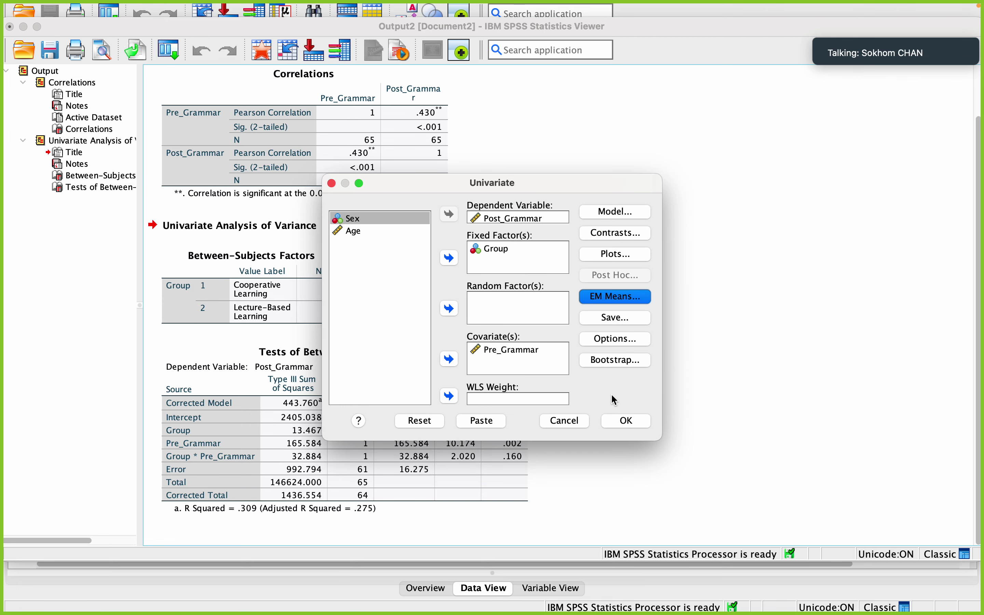
{"action": "left_click", "coordinate": [624, 418]}
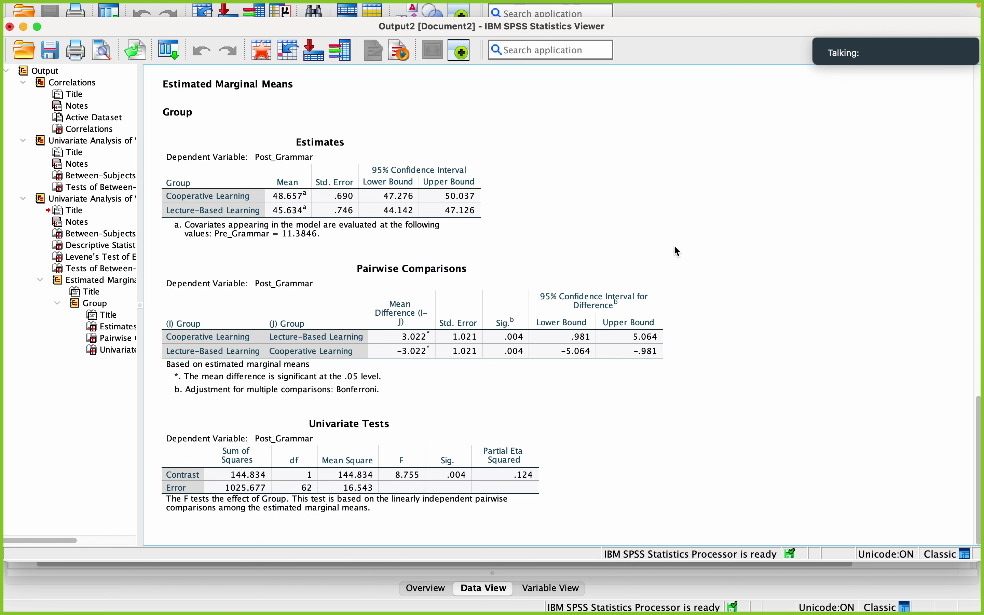
Examine the Univariate Tests and Pairwise Comparisons tables for Group, especially the significance and partial eta squared
{"action": "left_click", "coordinate": [393, 446]}
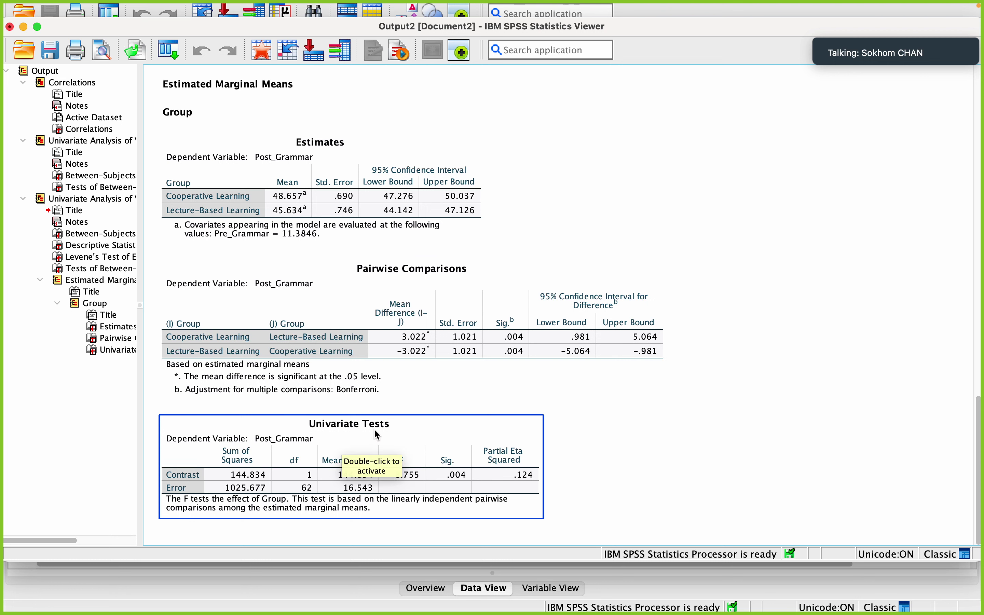
{"action": "left_click", "coordinate": [647, 421]}
{"action": "left_click", "coordinate": [308, 445]}
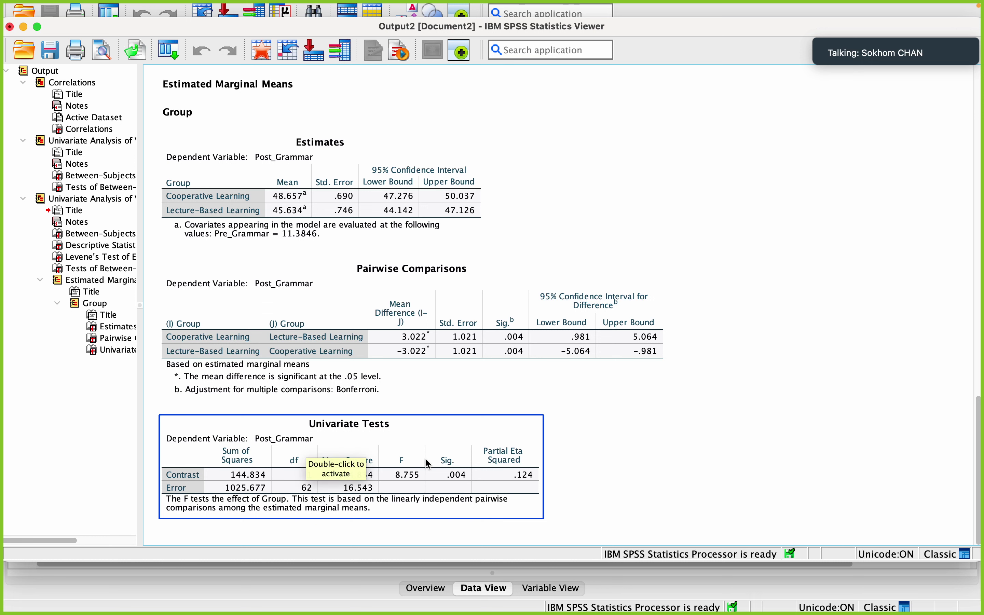
{"action": "left_click", "coordinate": [666, 474]}
{"action": "left_click", "coordinate": [443, 482]}
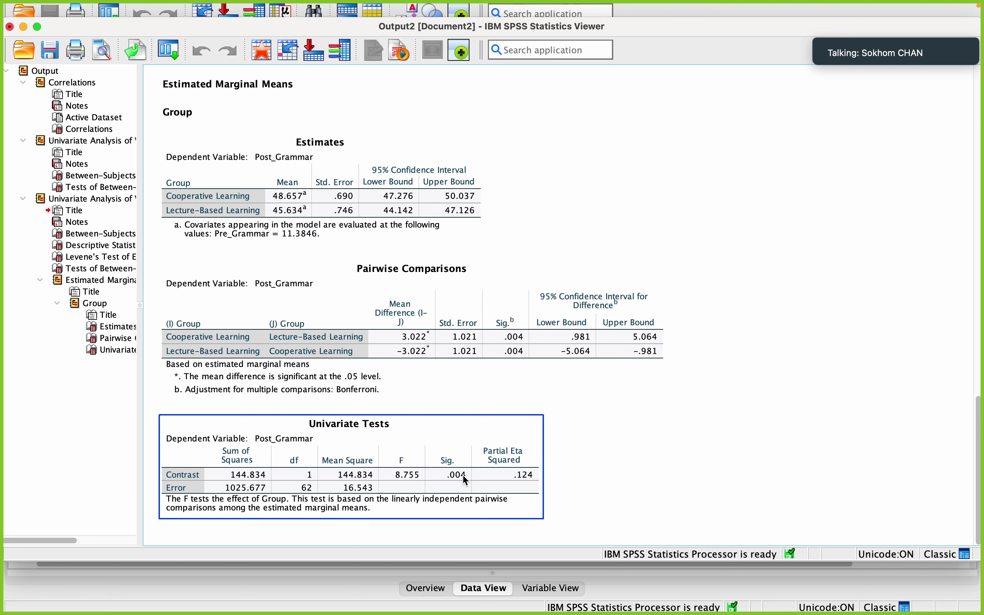
{"action": "left_click", "coordinate": [512, 393]}
{"action": "left_click", "coordinate": [765, 377]}
{"action": "left_click", "coordinate": [394, 396]}
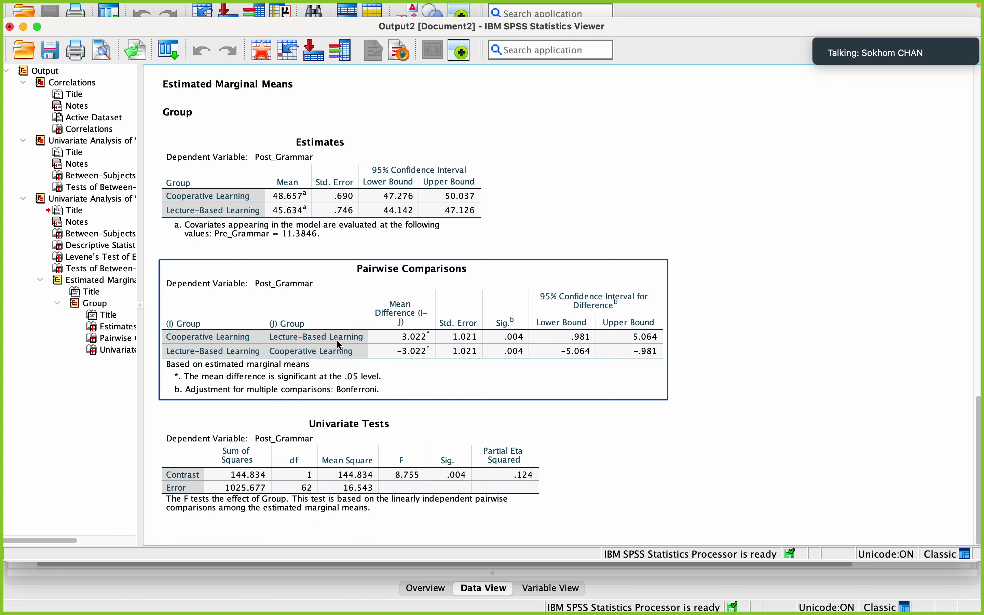
{"action": "left_click", "coordinate": [690, 371]}
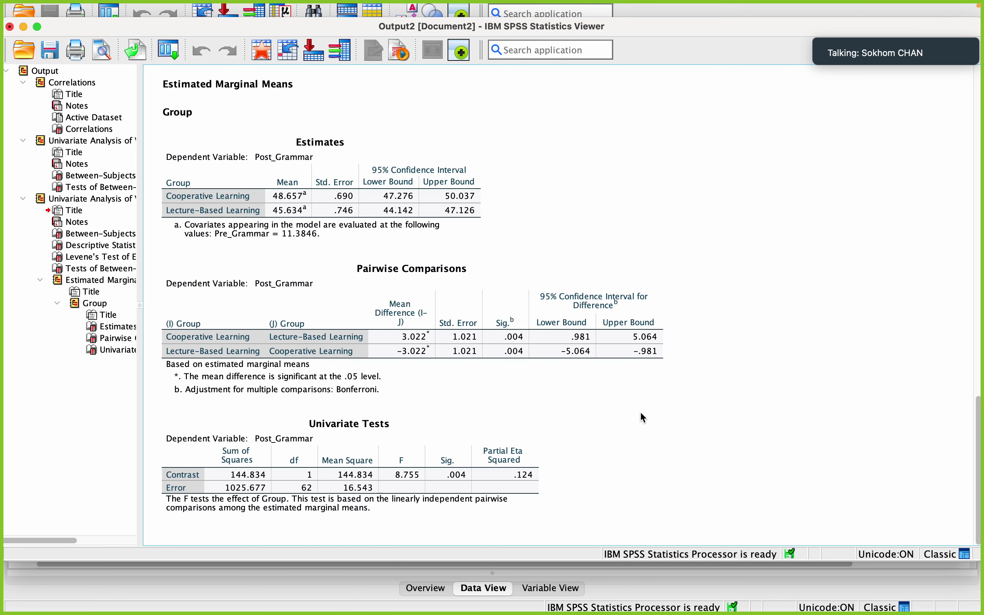
Examine the Tests of Between-Subjects Effects table for the effects of Group and the Pre_Grammar covariate
{"action": "scroll", "coordinate": [642, 418], "scroll_direction": "up", "scroll_amount": 5}
{"action": "scroll", "coordinate": [639, 411], "scroll_direction": "up", "scroll_amount": 1}
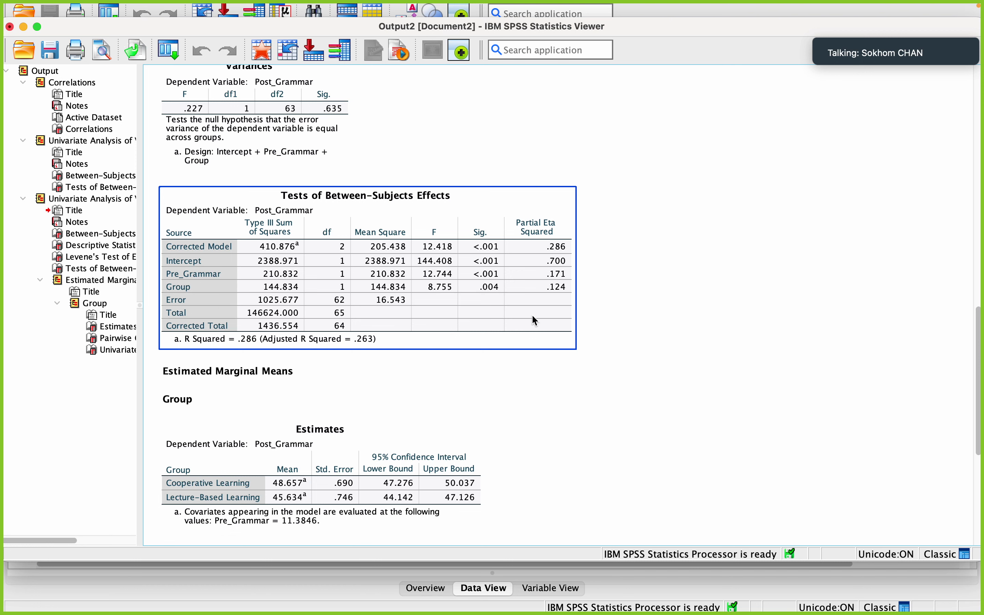
{"action": "left_click", "coordinate": [453, 366]}
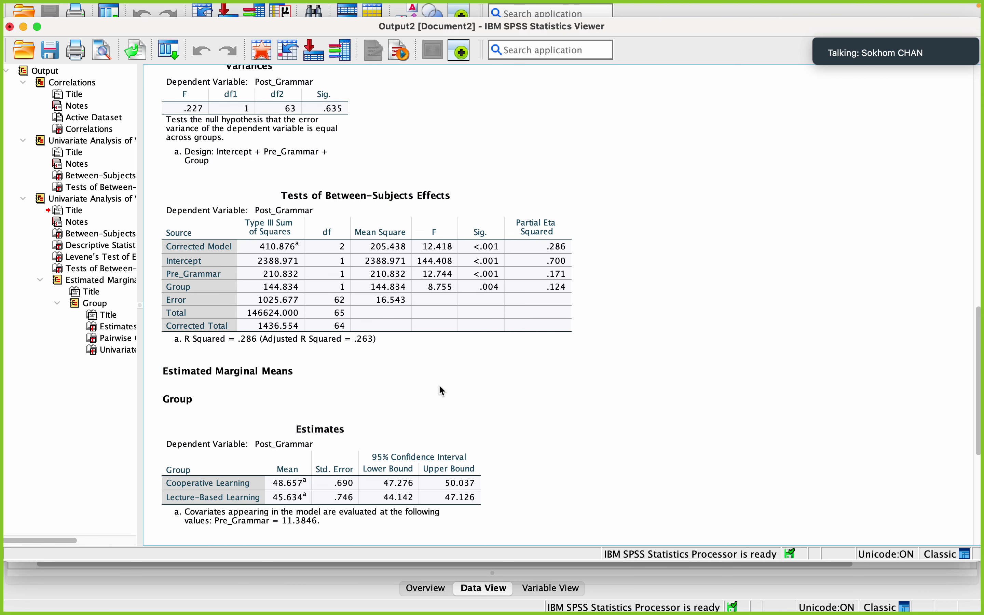
{"action": "left_click", "coordinate": [432, 399]}
{"action": "left_click", "coordinate": [185, 280]}
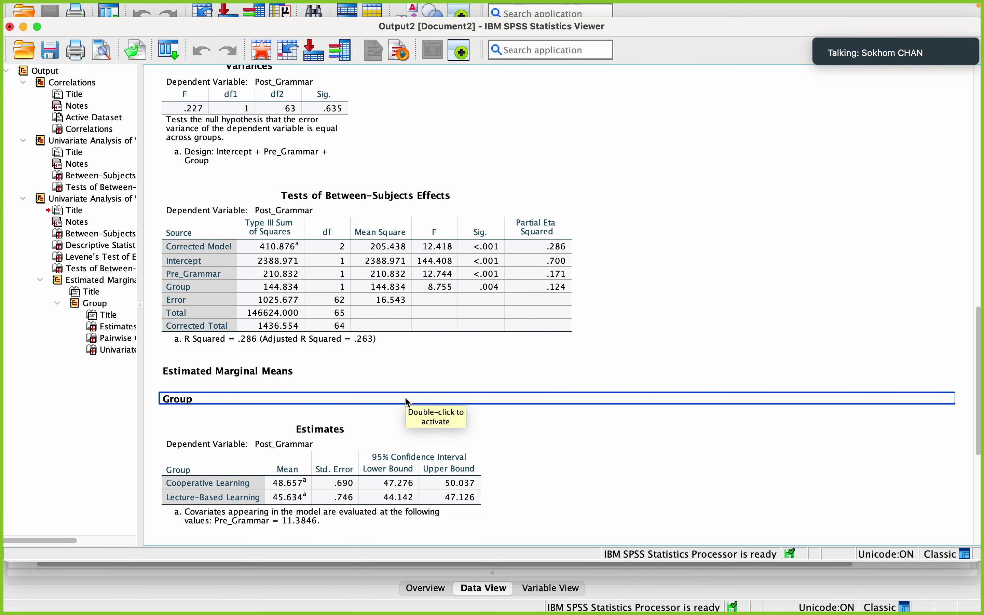
Review the adjusted group means in the Estimates table and the mean difference in the Pairwise Comparisons table
{"action": "scroll", "coordinate": [405, 398], "scroll_direction": "down", "scroll_amount": 7}
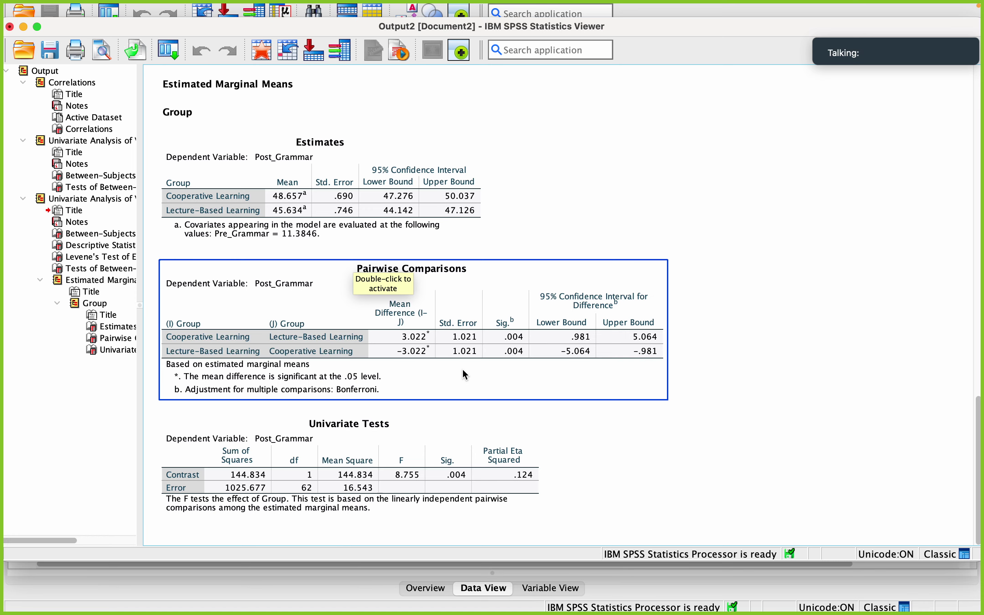
{"action": "scroll", "coordinate": [462, 369], "scroll_direction": "up", "scroll_amount": 5}
{"action": "scroll", "coordinate": [462, 369], "scroll_direction": "down", "scroll_amount": 2}
{"action": "scroll", "coordinate": [462, 369], "scroll_direction": "up", "scroll_amount": 1}
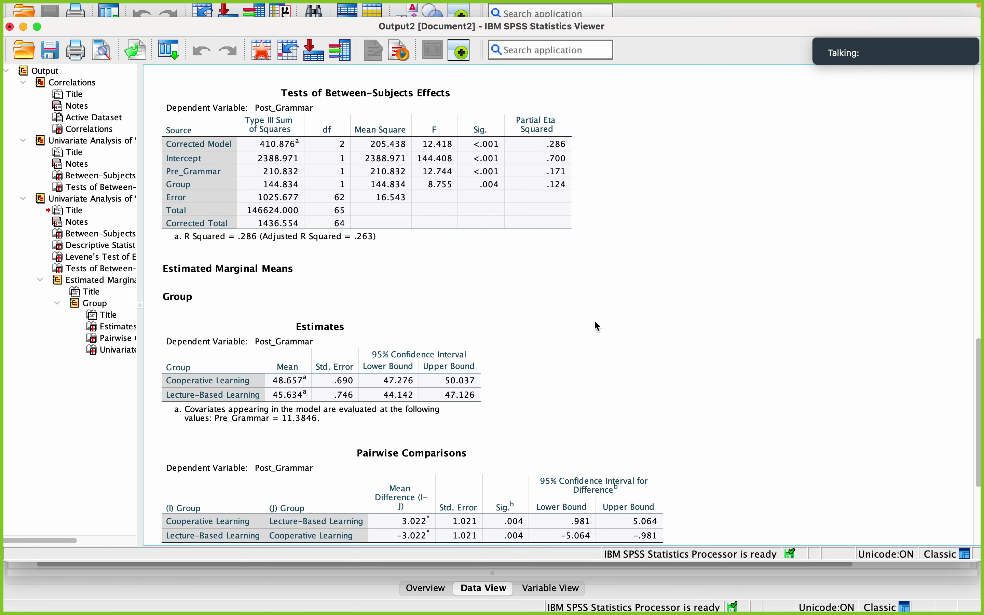
{"action": "scroll", "coordinate": [594, 319], "scroll_direction": "down", "scroll_amount": 5}
{"action": "scroll", "coordinate": [595, 322], "scroll_direction": "up", "scroll_amount": 1}
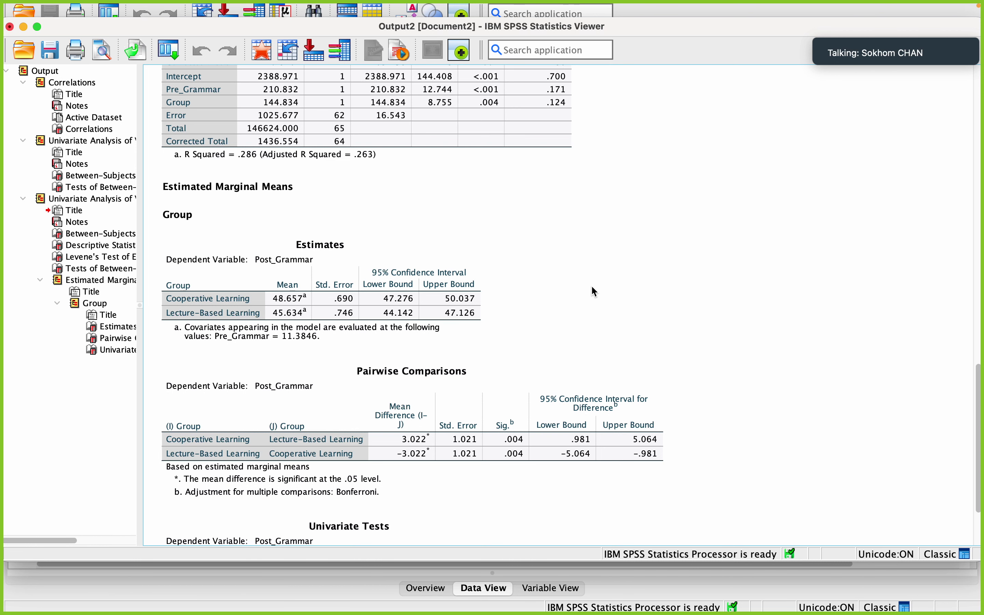
{"action": "scroll", "coordinate": [561, 311], "scroll_direction": "down", "scroll_amount": 3}
{"action": "left_click", "coordinate": [561, 311]}
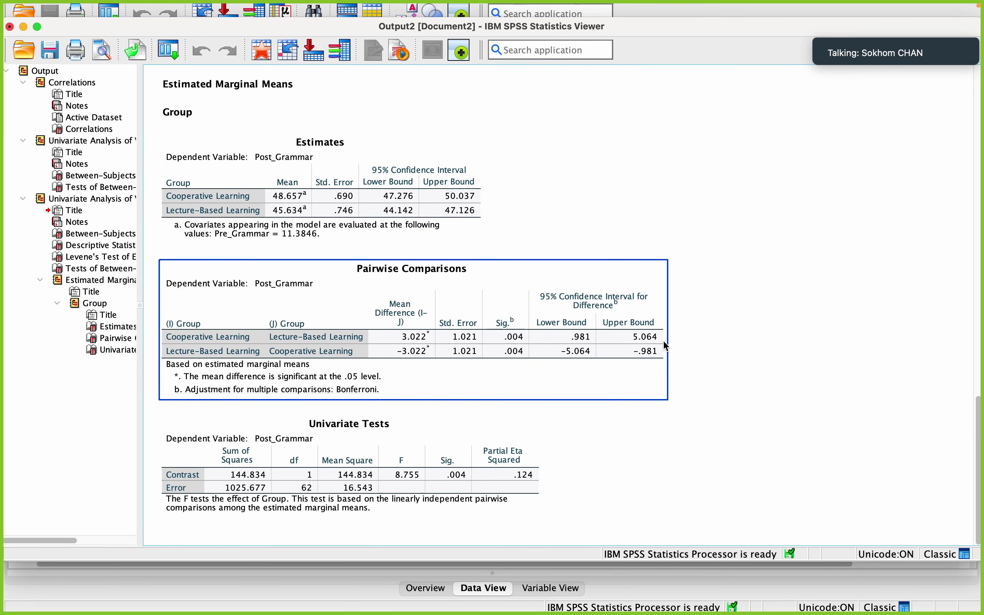
{"action": "left_click", "coordinate": [710, 358]}
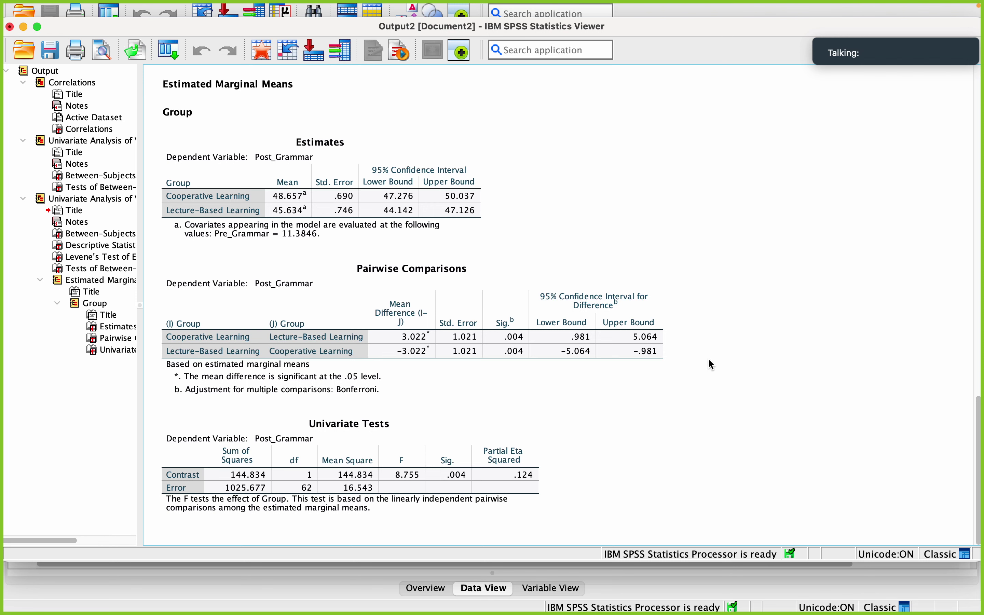
{"action": "left_click", "coordinate": [569, 343]}
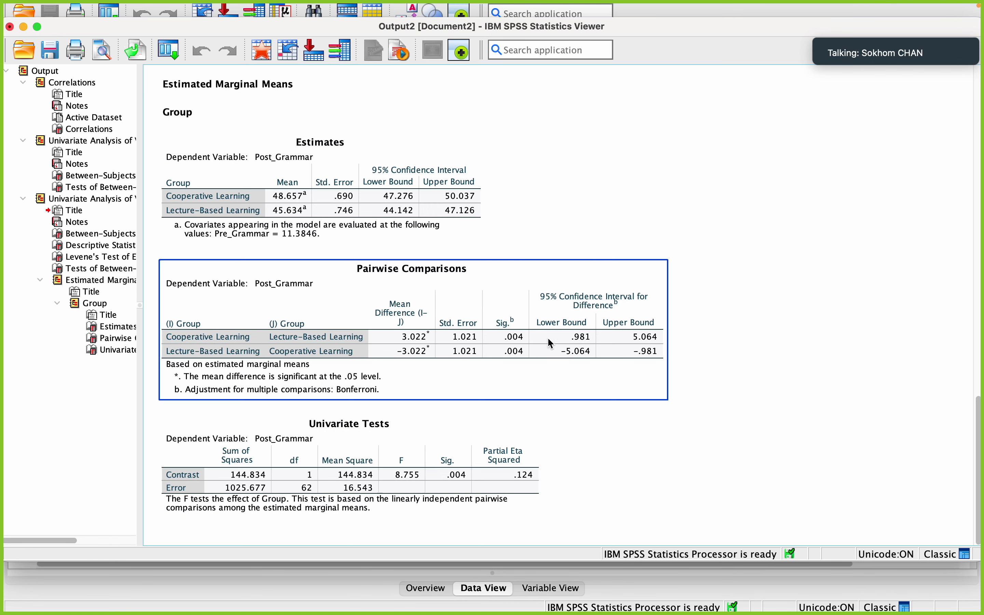
Check the confidence interval of the pairwise group difference and the contrast significance in the Univariate Tests table
{"action": "left_click", "coordinate": [675, 230]}
{"action": "scroll", "coordinate": [676, 231], "scroll_direction": "up", "scroll_amount": 3}
{"action": "left_click", "coordinate": [587, 463]}
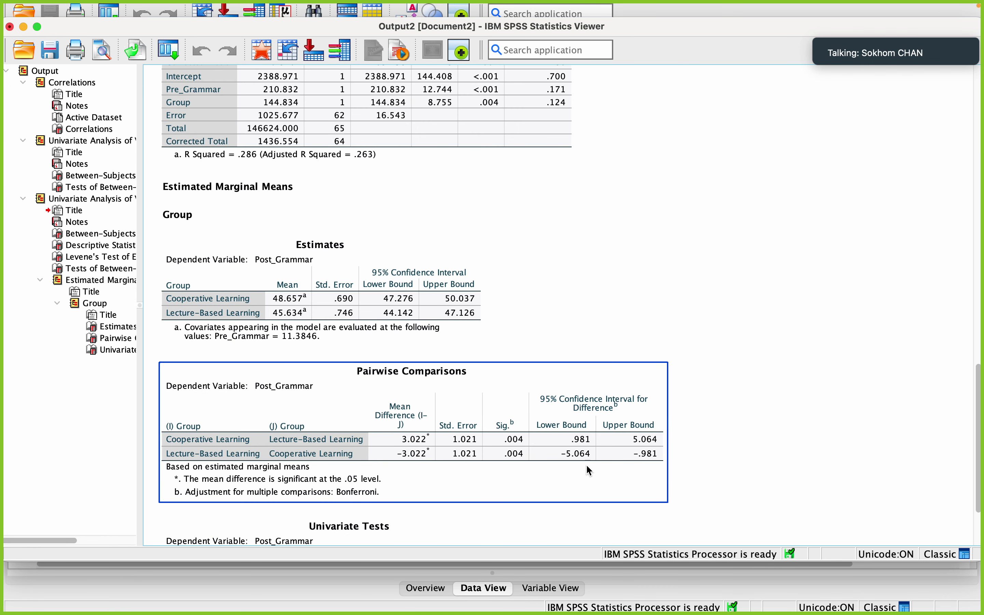
{"action": "left_click", "coordinate": [587, 311]}
{"action": "scroll", "coordinate": [587, 311], "scroll_direction": "down", "scroll_amount": 3}
{"action": "left_click", "coordinate": [588, 314]}
{"action": "left_click", "coordinate": [504, 487]}
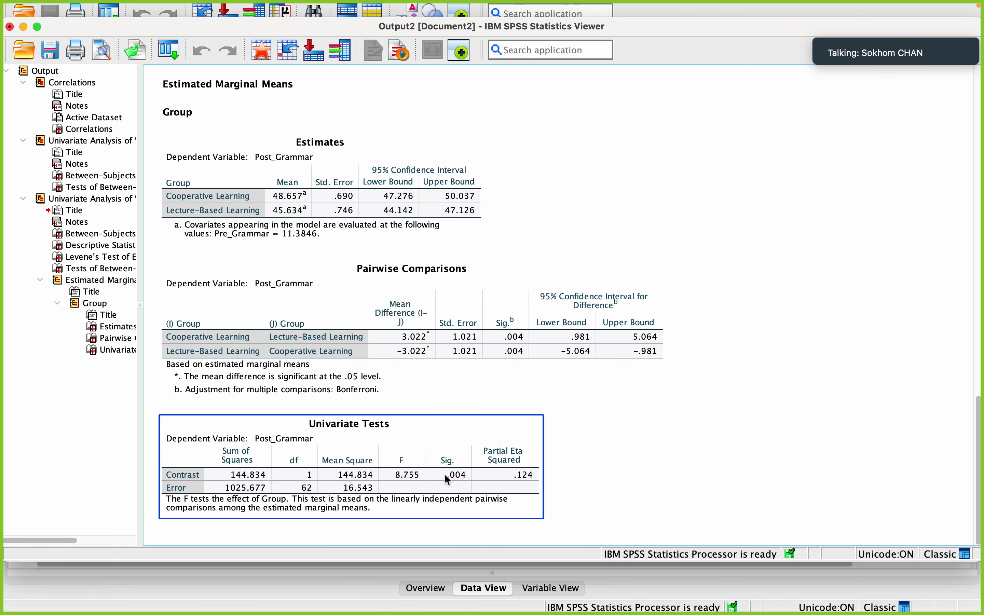
Recheck the significance of Group in the Tests of Between-Subjects Effects table against the pairwise results
{"action": "scroll", "coordinate": [447, 478], "scroll_direction": "up", "scroll_amount": 10}
{"action": "left_click", "coordinate": [480, 394]}
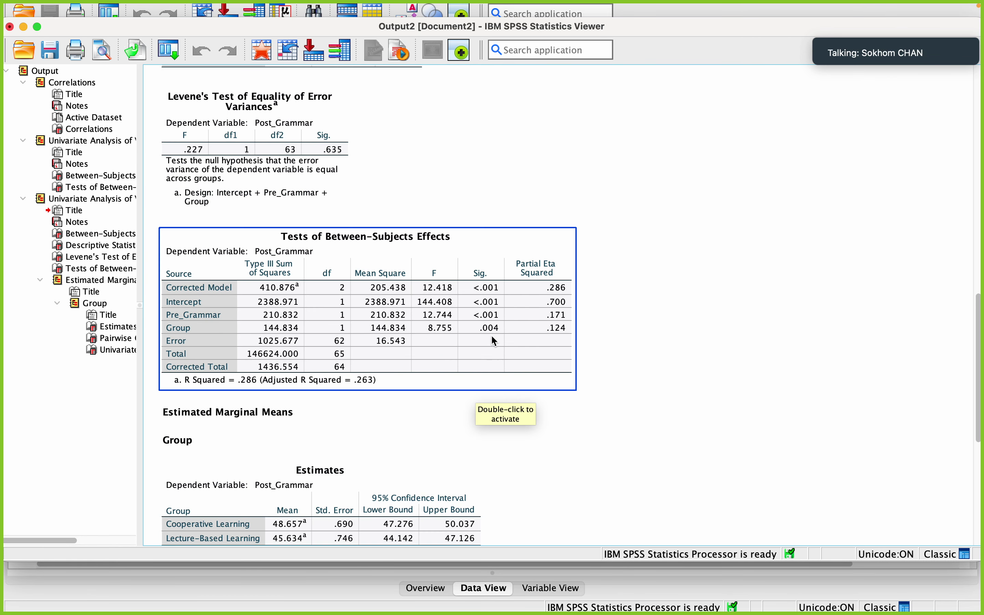
{"action": "left_click", "coordinate": [705, 334]}
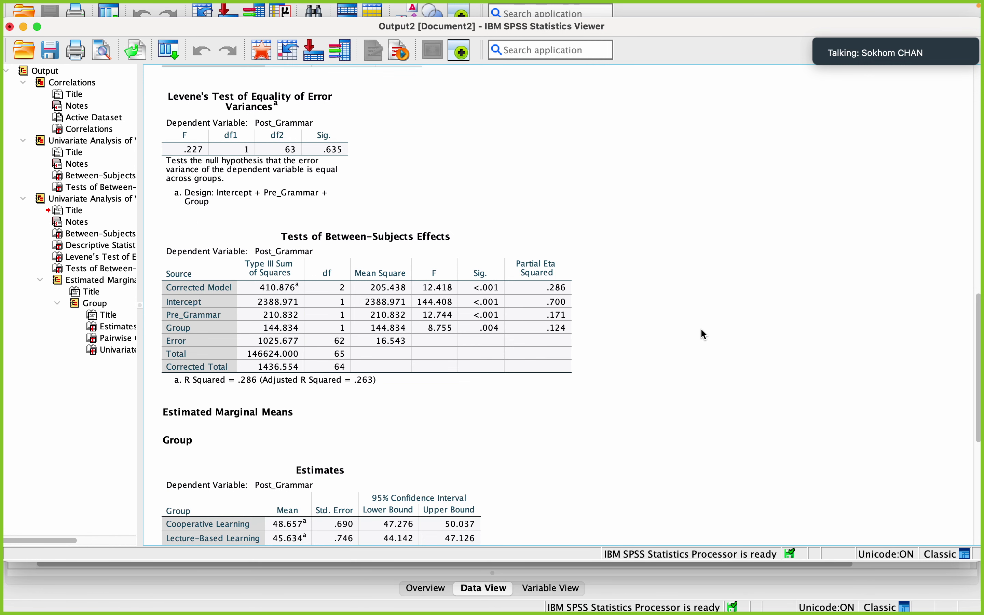
{"action": "scroll", "coordinate": [594, 382], "scroll_direction": "down", "scroll_amount": 1}
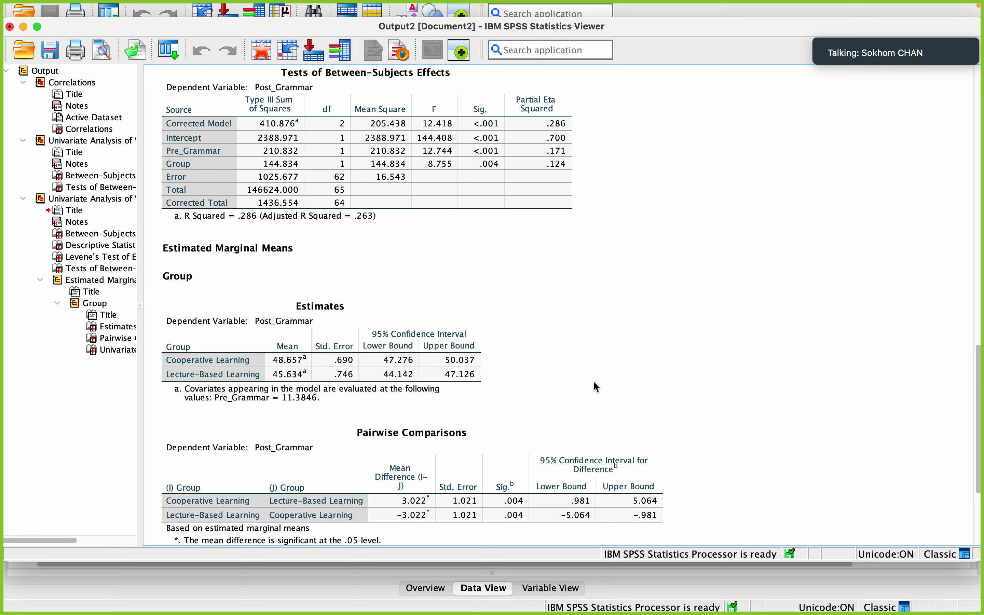
{"action": "scroll", "coordinate": [597, 387], "scroll_direction": "down", "scroll_amount": 3}
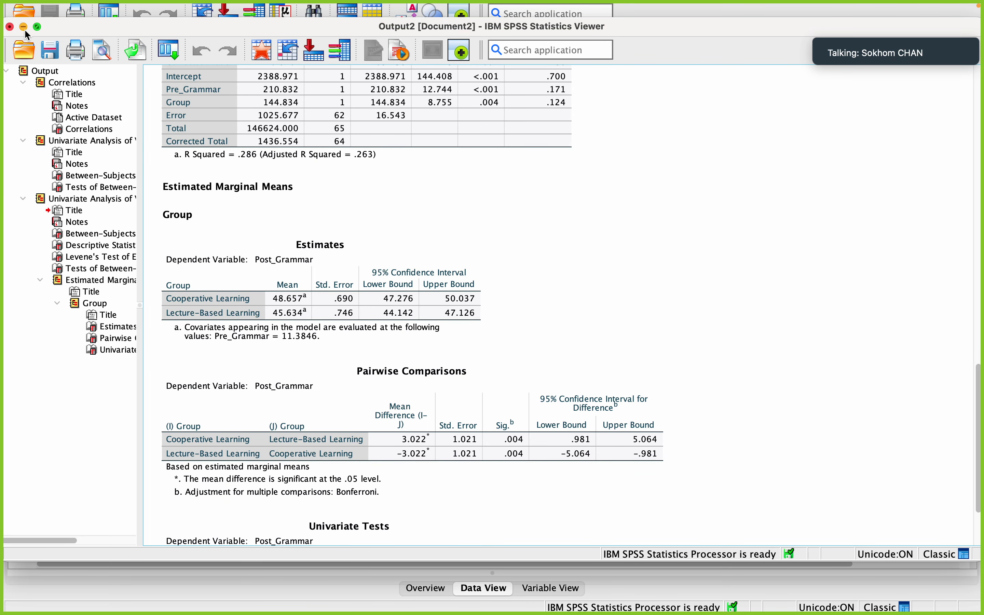
Make the output viewer full screen, switch to the Data Editor, and respond to its dialog
{"action": "left_click", "coordinate": [37, 26]}
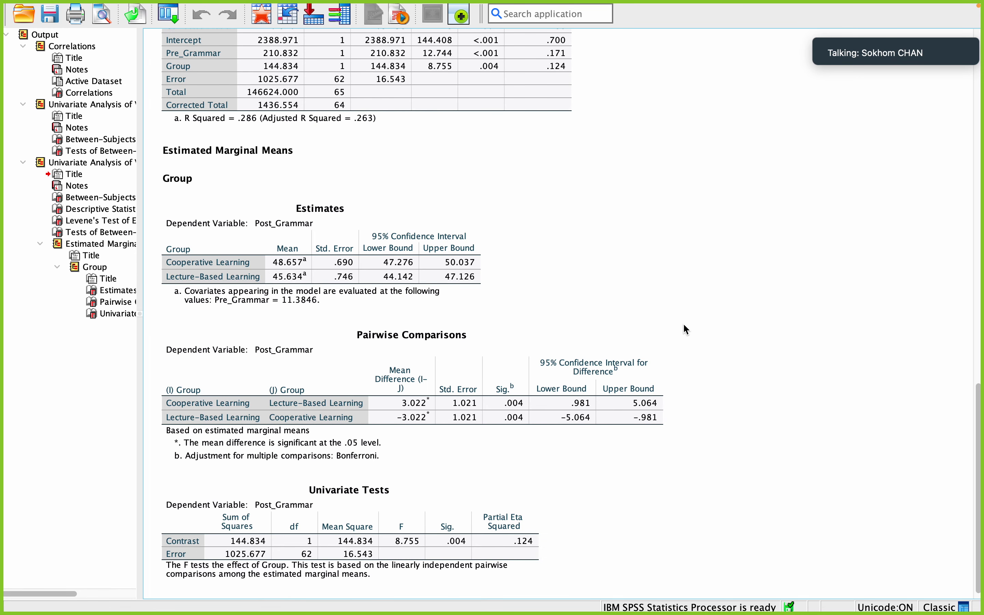
{"action": "key", "text": "ctrl+Left"}
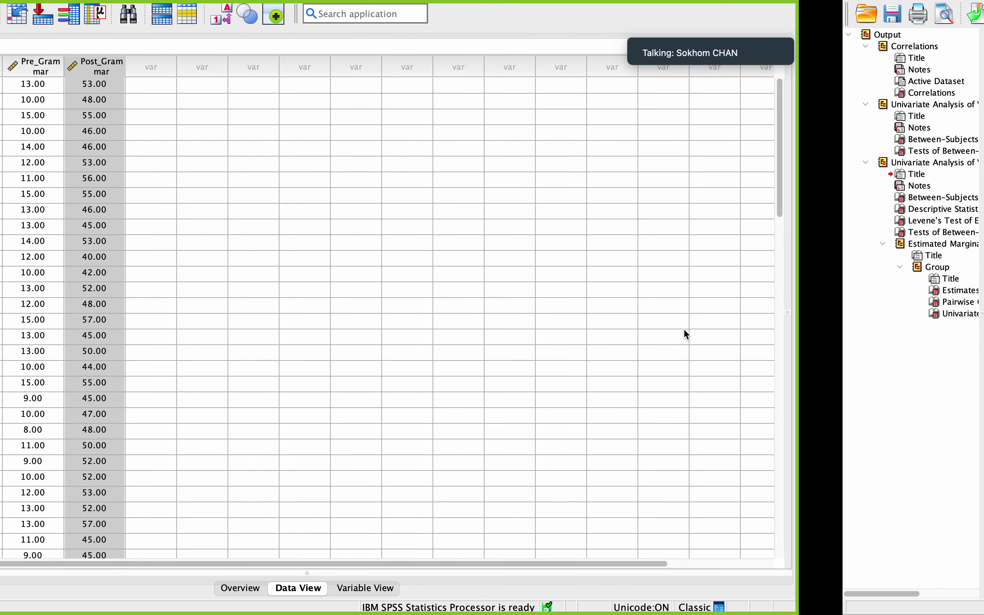
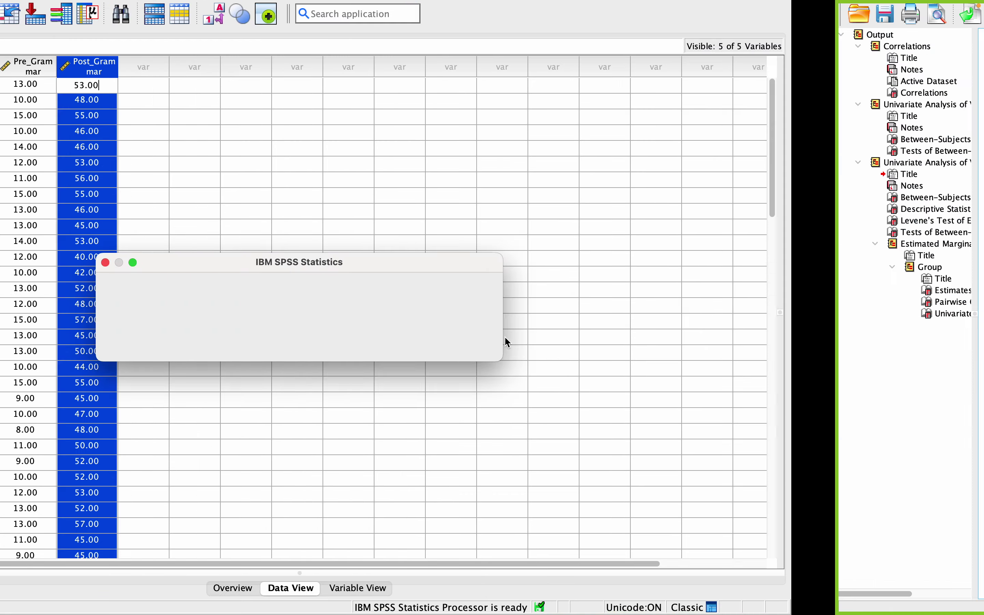
{"action": "left_click", "coordinate": [589, 342]}
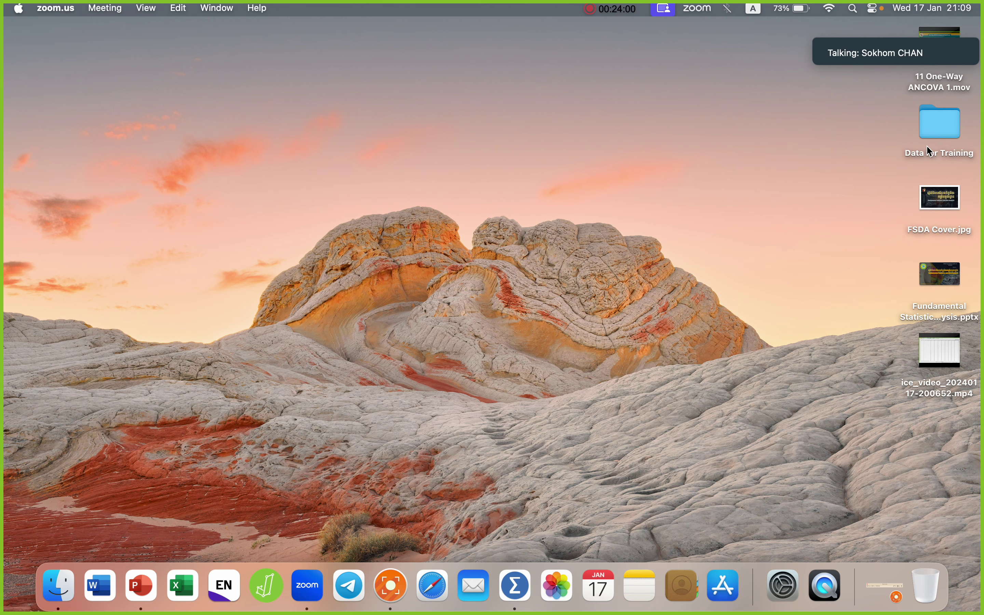
Open a data file from the ANCOVA folder inside the desktop folder Data for Training
{"action": "double_click", "coordinate": [938, 121]}
{"action": "double_click", "coordinate": [344, 151]}
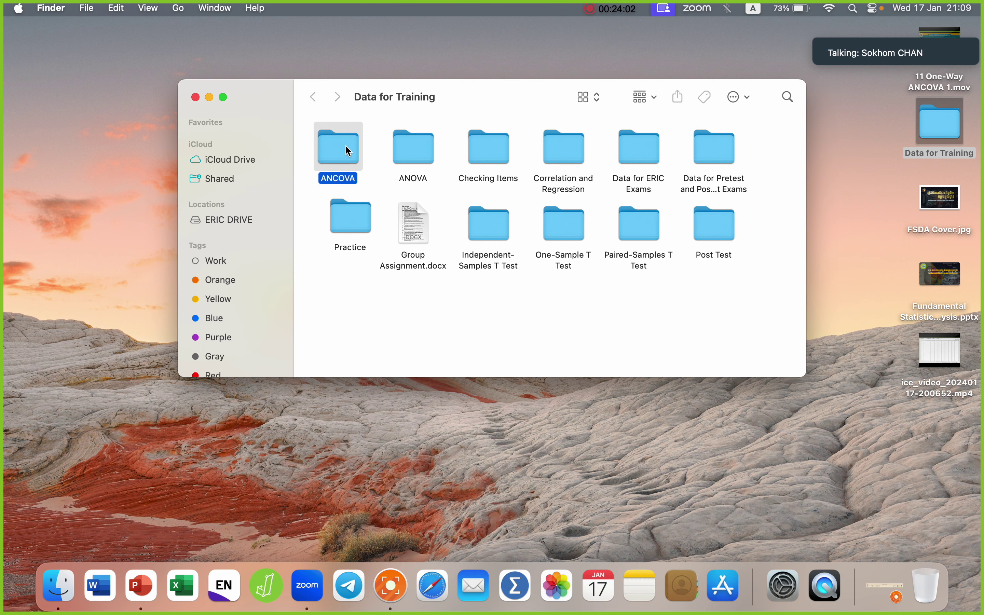
{"action": "left_click", "coordinate": [423, 154]}
{"action": "double_click", "coordinate": [423, 153]}
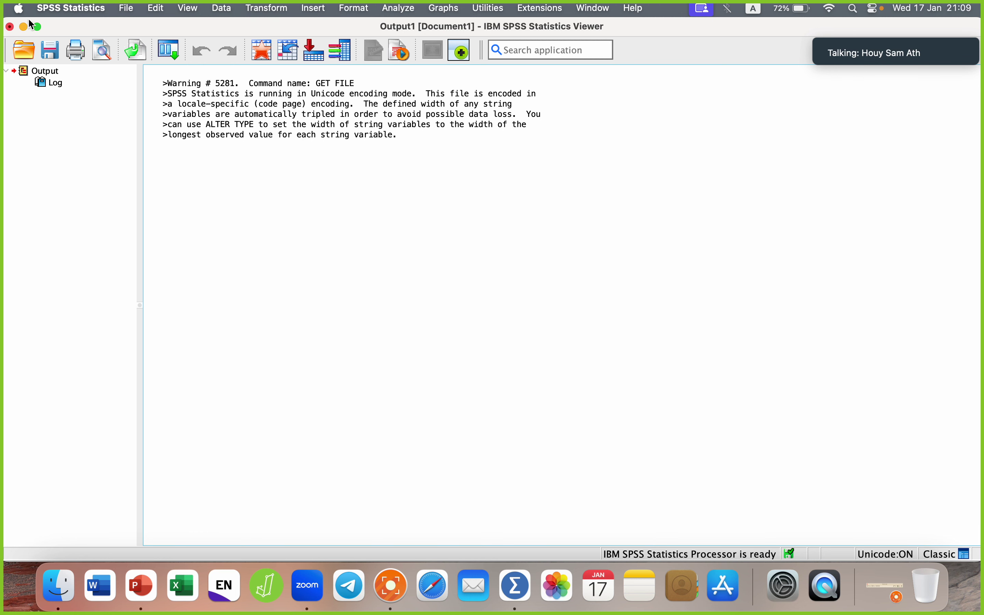
Close the output viewer without saving its contents and make the 3-GROUP ANCOVA.sav Data Editor full screen
{"action": "left_click", "coordinate": [10, 27]}
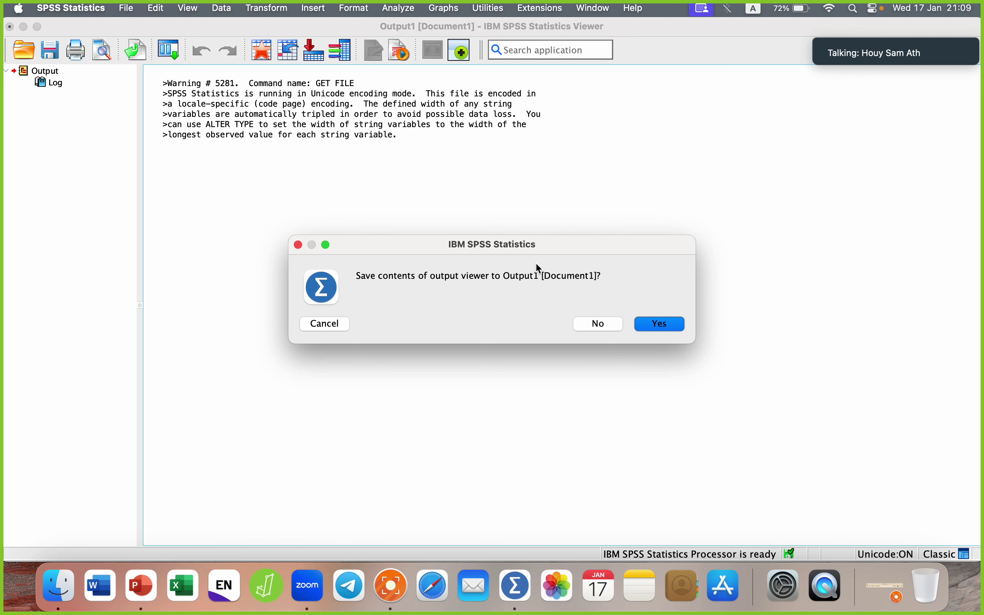
{"action": "left_click", "coordinate": [603, 322]}
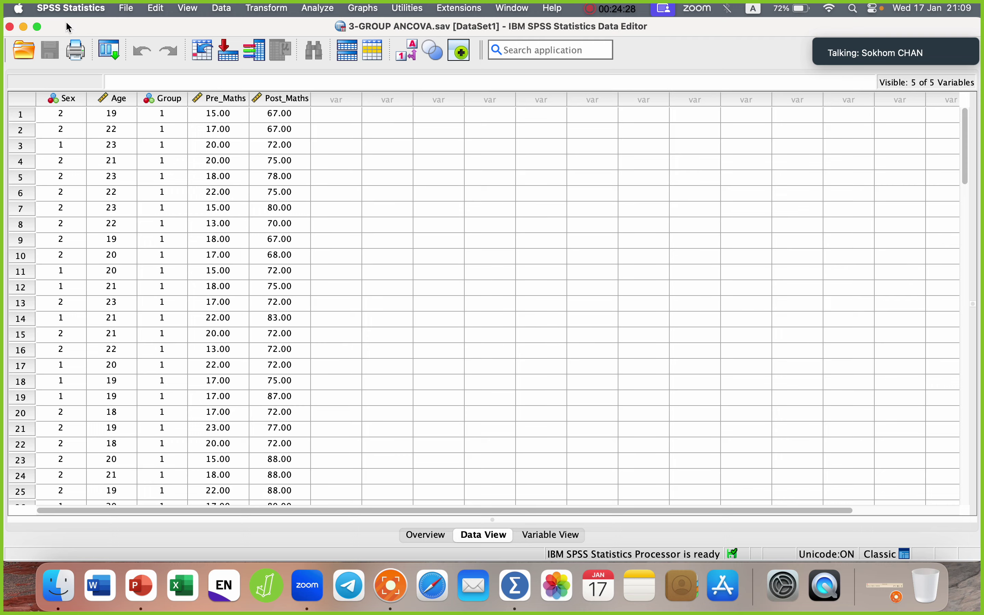
{"action": "left_click", "coordinate": [38, 28]}
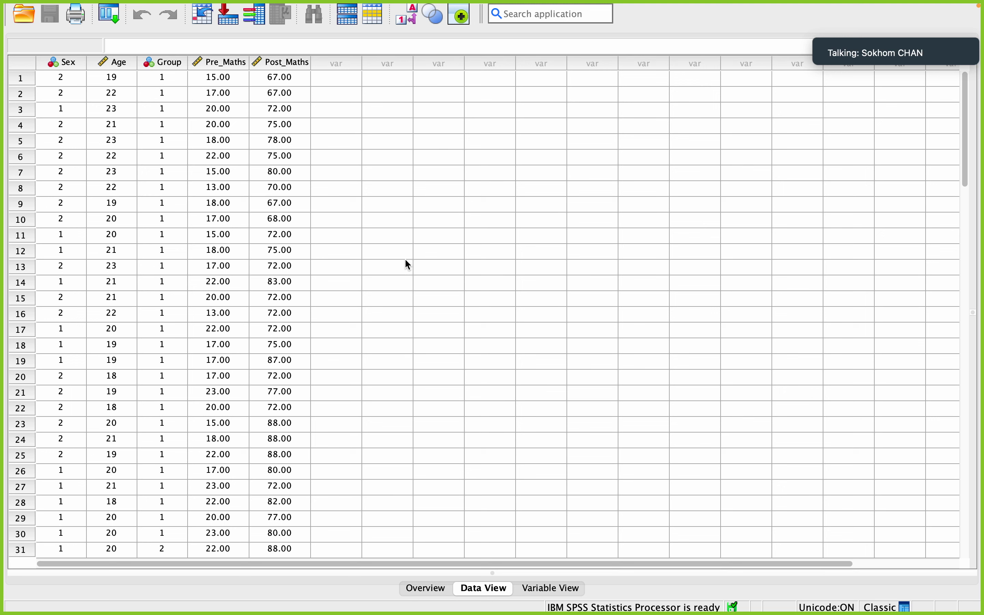
Look through the cases of the dataset to see how Group, Pre_Maths and Post_Maths are recorded
{"action": "scroll", "coordinate": [253, 381], "scroll_direction": "down", "scroll_amount": 14}
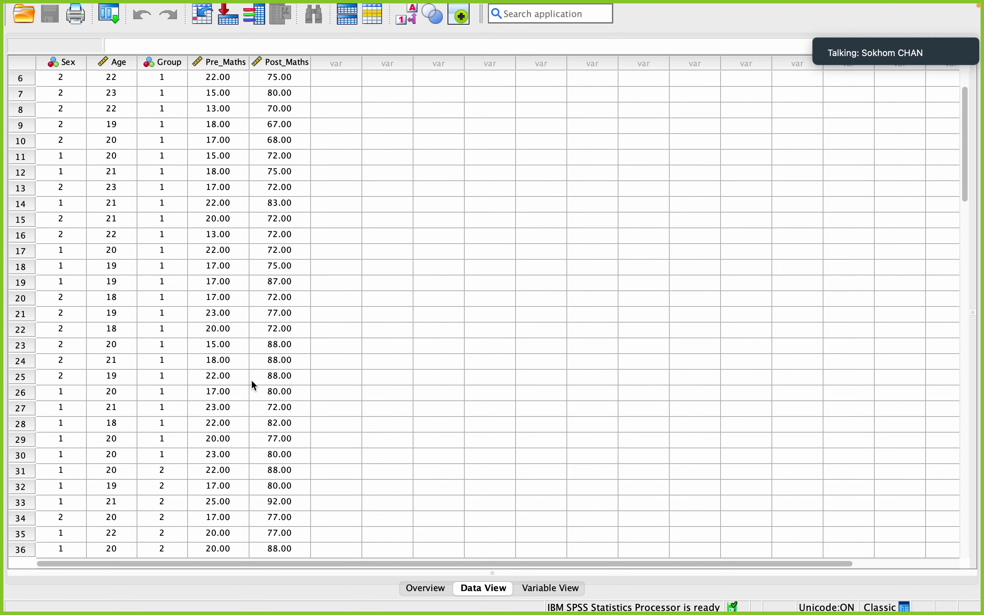
{"action": "scroll", "coordinate": [252, 381], "scroll_direction": "down", "scroll_amount": 2}
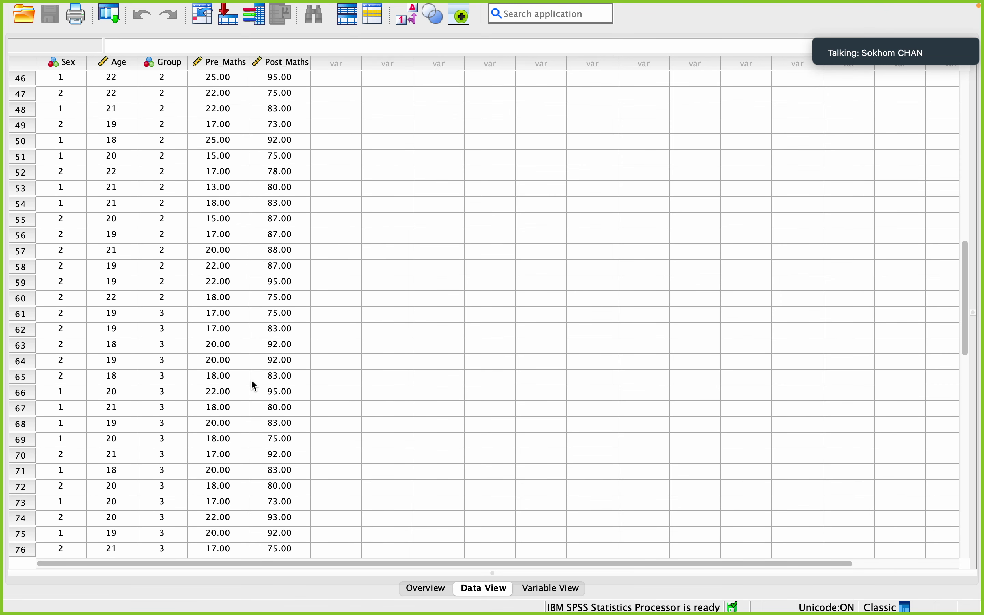
{"action": "scroll", "coordinate": [252, 381], "scroll_direction": "right", "scroll_amount": 3}
{"action": "scroll", "coordinate": [252, 381], "scroll_direction": "up", "scroll_amount": 10}
{"action": "scroll", "coordinate": [252, 381], "scroll_direction": "left", "scroll_amount": 3}
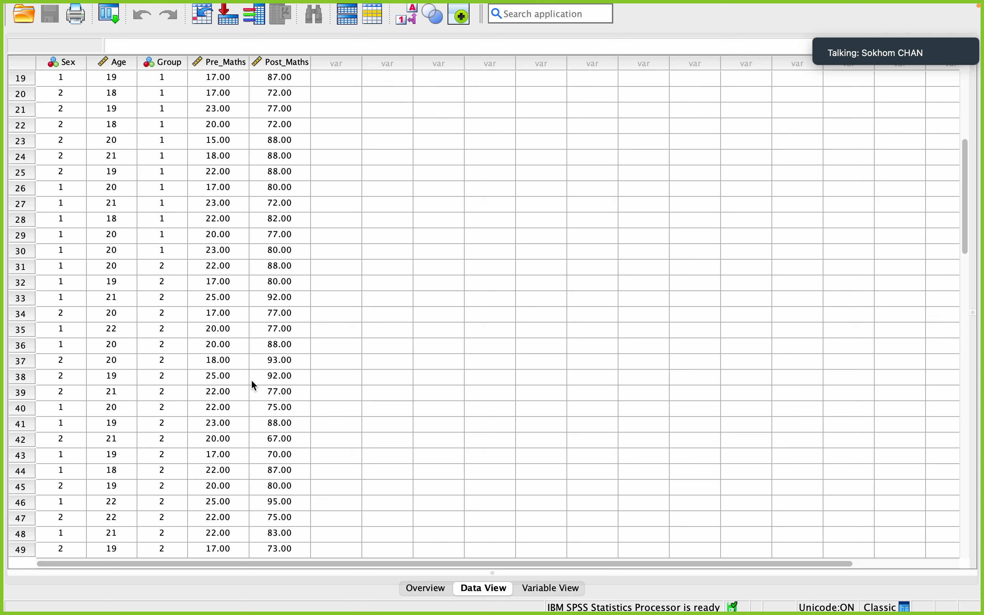
Check the value labels defined for the Group variable, leave them unchanged, and return to the first data rows
{"action": "left_click", "coordinate": [544, 588]}
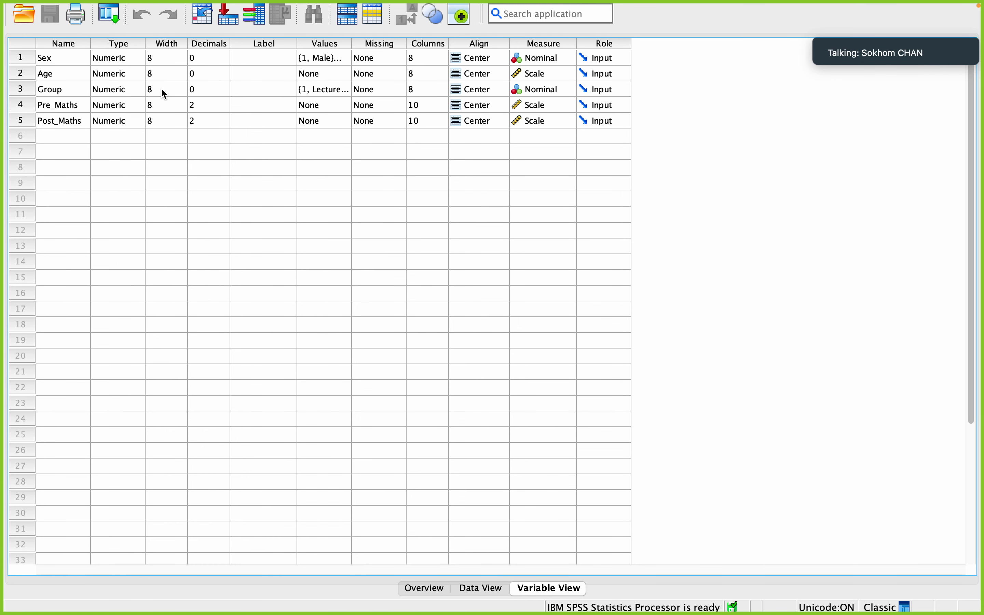
{"action": "left_click", "coordinate": [344, 90]}
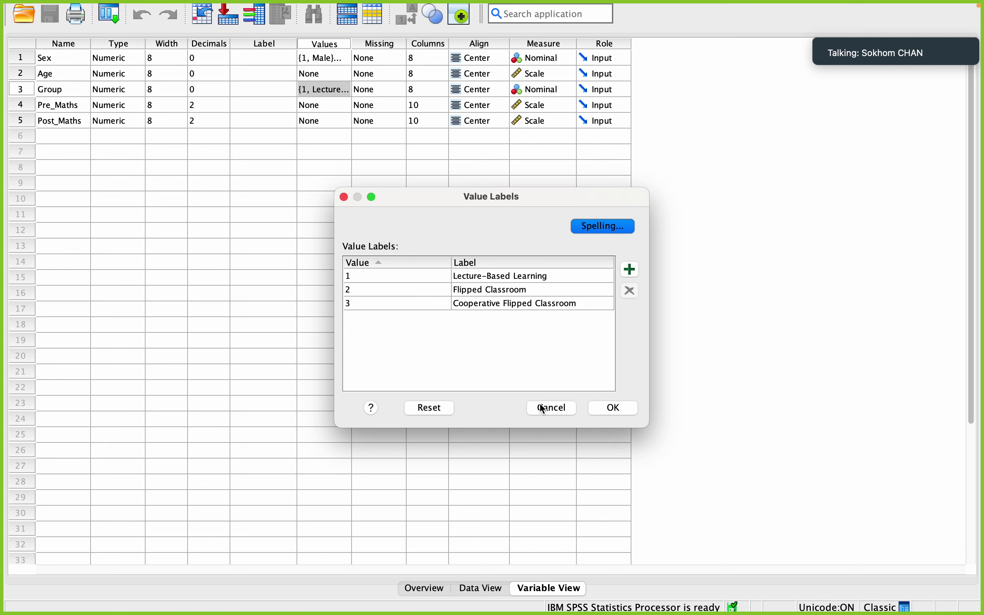
{"action": "left_click", "coordinate": [560, 410]}
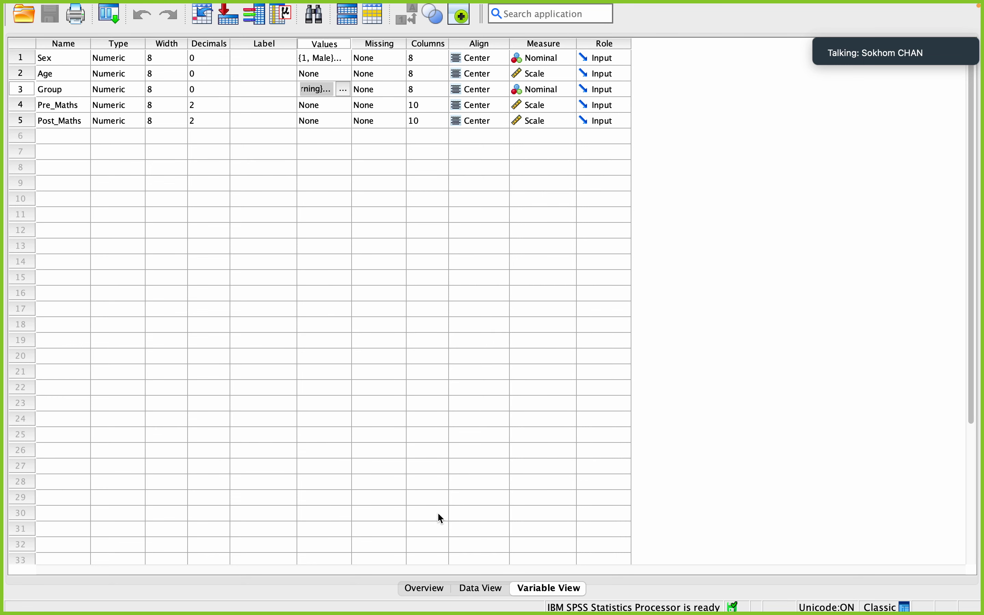
{"action": "left_click", "coordinate": [472, 588]}
{"action": "scroll", "coordinate": [344, 306], "scroll_direction": "up", "scroll_amount": 6}
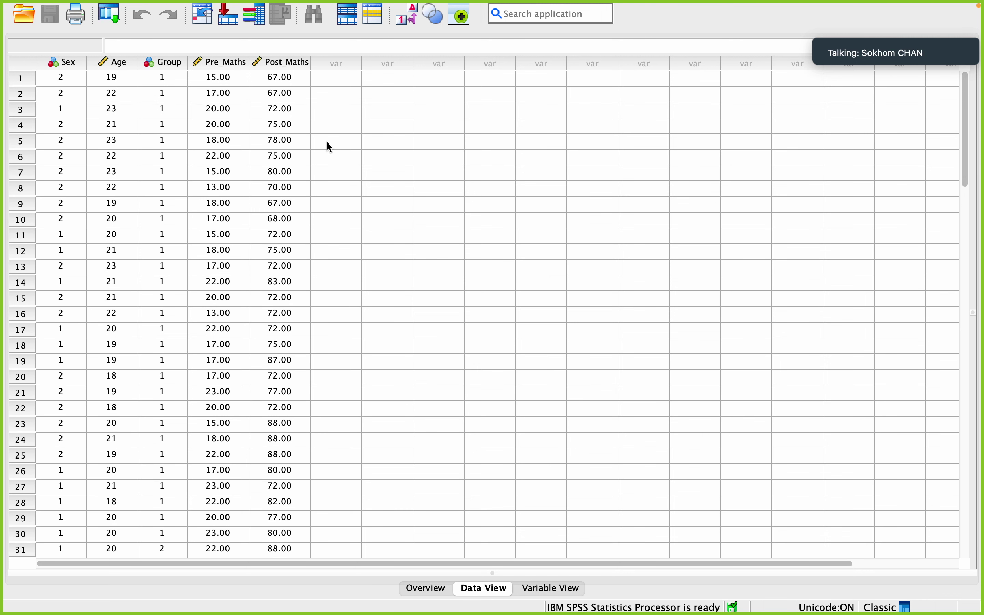
Examine the Pre_Maths and Post_Maths scores of the first cases and go through the data to the last case
{"action": "left_click", "coordinate": [241, 84]}
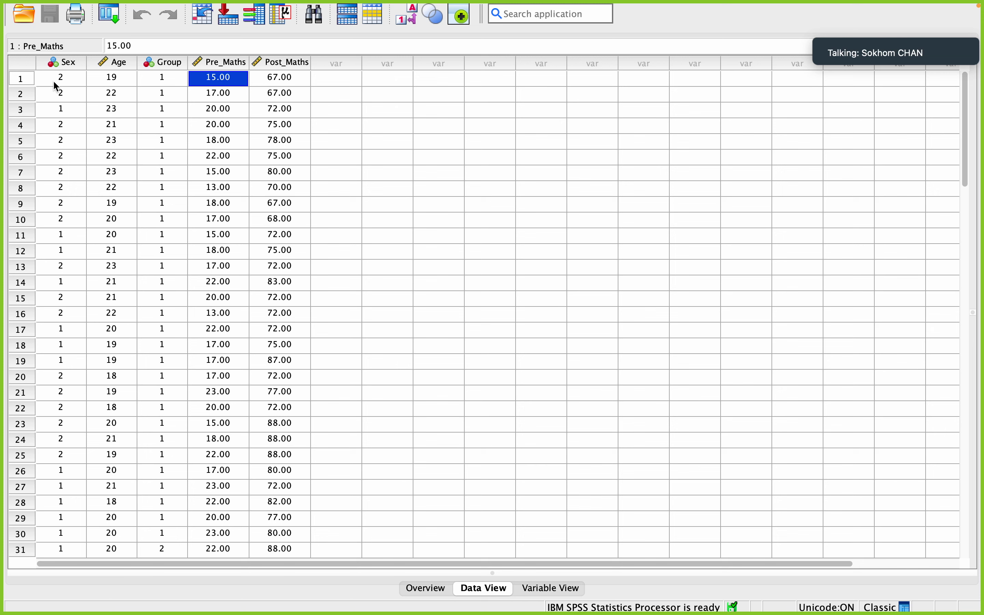
{"action": "left_click", "coordinate": [222, 92]}
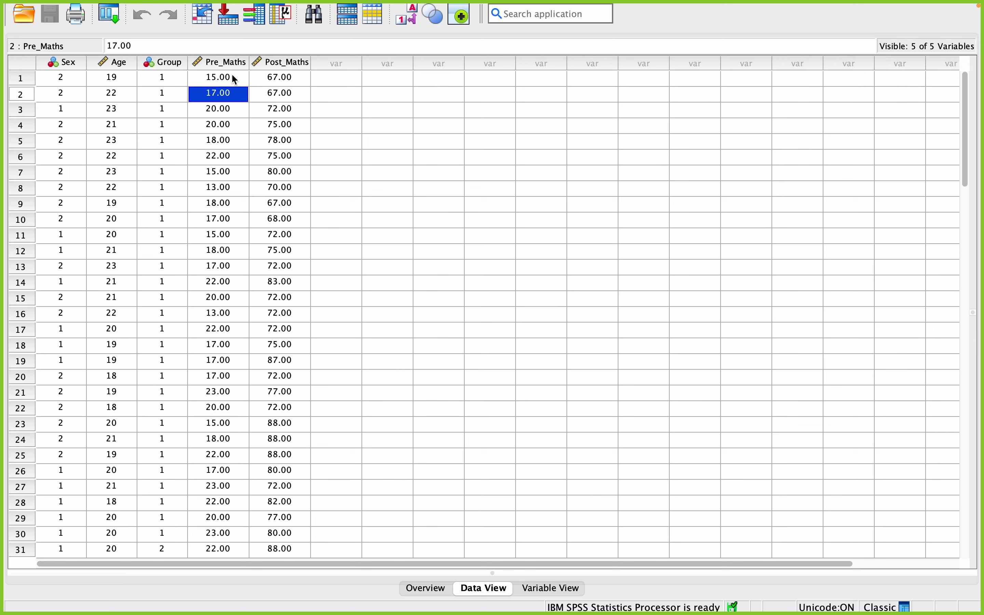
{"action": "left_click", "coordinate": [235, 79]}
{"action": "left_click", "coordinate": [280, 84]}
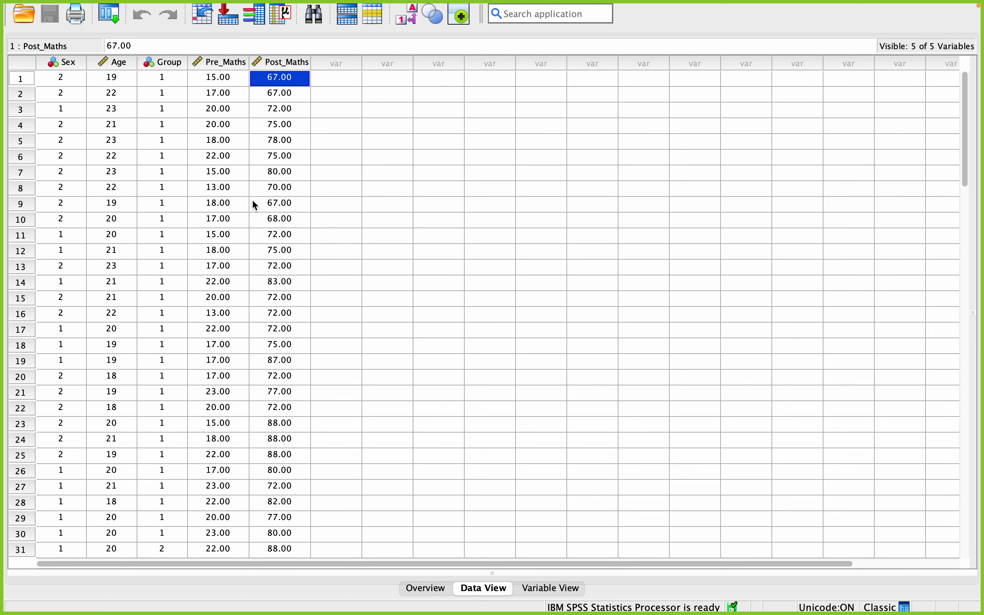
{"action": "scroll", "coordinate": [234, 292], "scroll_direction": "down", "scroll_amount": 8}
{"action": "scroll", "coordinate": [236, 297], "scroll_direction": "down", "scroll_amount": 15}
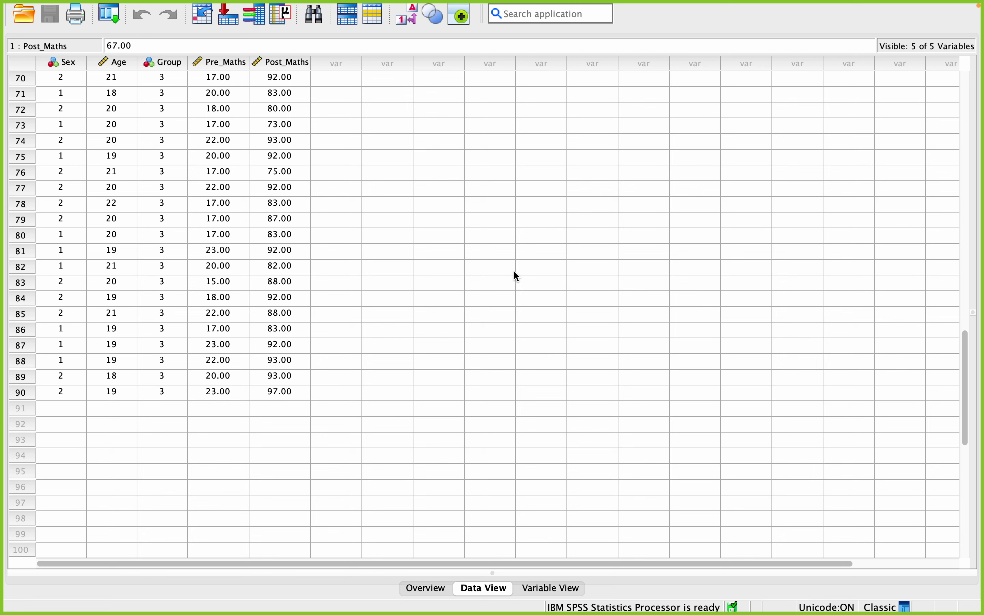
Inspect the Group value of the last case and the group 3 rows, and return to the first case
{"action": "left_click", "coordinate": [152, 398]}
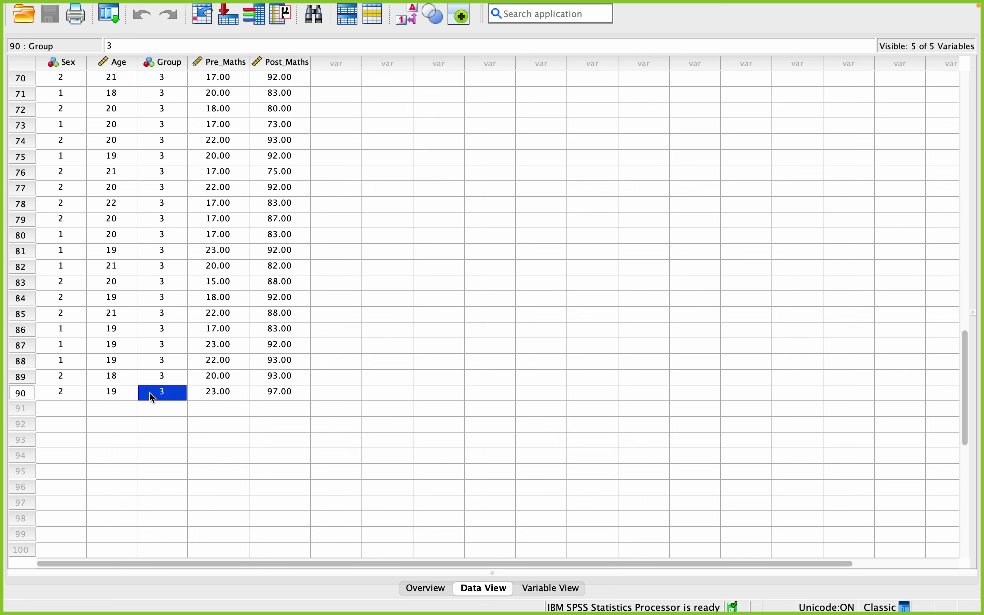
{"action": "left_click", "coordinate": [220, 411]}
{"action": "left_click", "coordinate": [177, 398]}
{"action": "scroll", "coordinate": [385, 373], "scroll_direction": "up", "scroll_amount": 1}
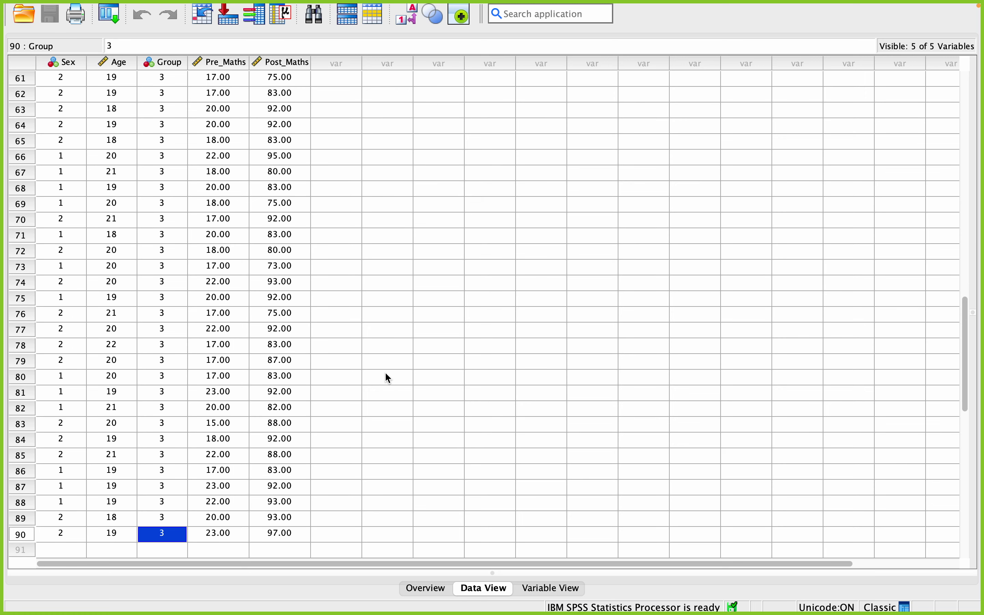
{"action": "scroll", "coordinate": [389, 379], "scroll_direction": "up", "scroll_amount": 2}
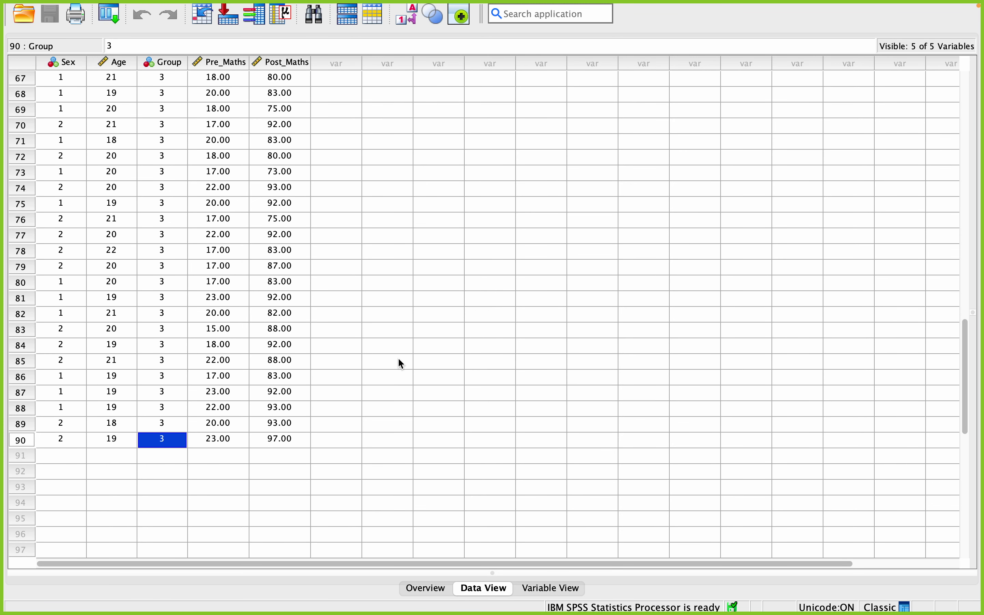
{"action": "scroll", "coordinate": [398, 359], "scroll_direction": "up", "scroll_amount": 20}
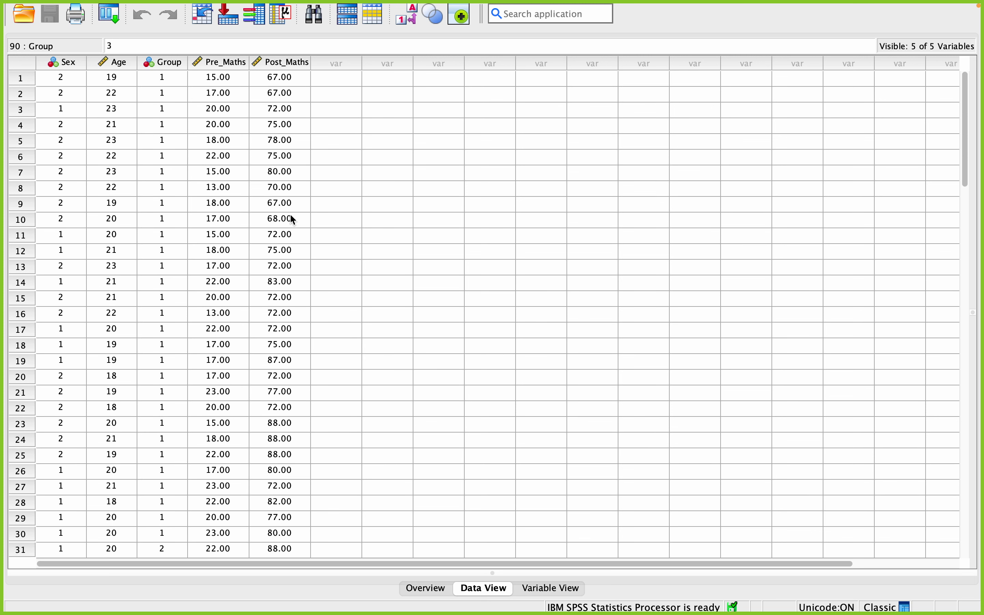
Review the rows of all three groups once more and come back to the start of the dataset
{"action": "scroll", "coordinate": [250, 389], "scroll_direction": "down", "scroll_amount": 6}
{"action": "scroll", "coordinate": [251, 391], "scroll_direction": "down", "scroll_amount": 12}
{"action": "scroll", "coordinate": [251, 391], "scroll_direction": "right", "scroll_amount": 1}
{"action": "scroll", "coordinate": [252, 392], "scroll_direction": "left", "scroll_amount": 1}
{"action": "scroll", "coordinate": [252, 393], "scroll_direction": "down", "scroll_amount": 8}
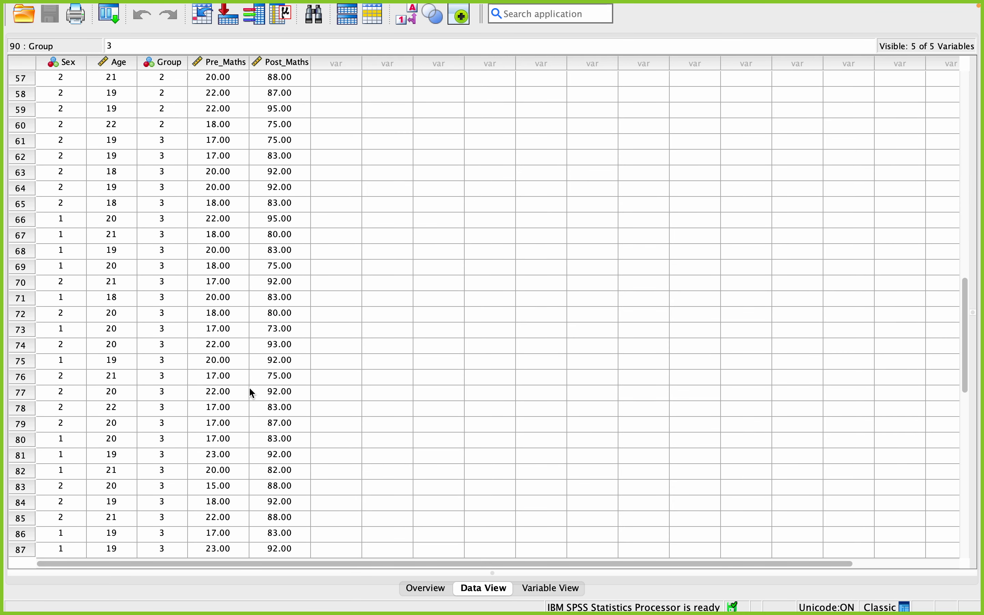
{"action": "scroll", "coordinate": [251, 392], "scroll_direction": "up", "scroll_amount": 20}
{"action": "scroll", "coordinate": [251, 392], "scroll_direction": "right", "scroll_amount": 1}
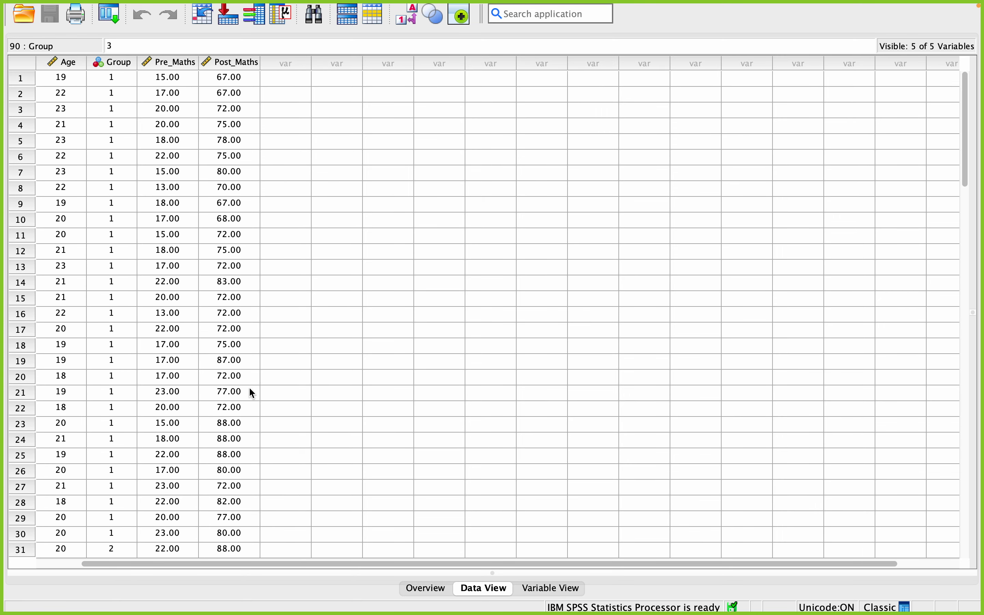
{"action": "scroll", "coordinate": [251, 392], "scroll_direction": "left", "scroll_amount": 1}
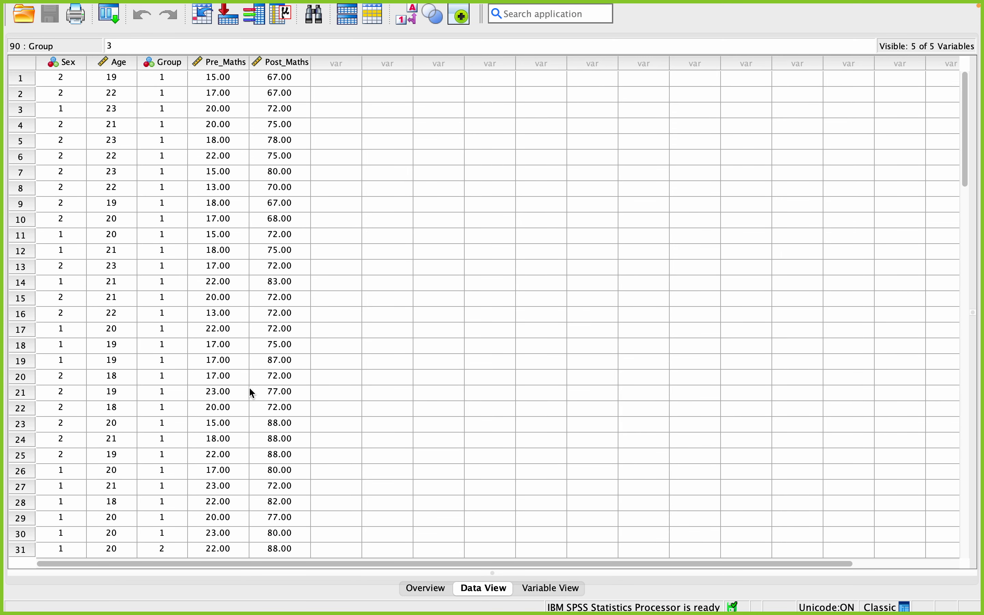
Examine the Pre_Maths values of the first two cases and follow the pretest scores down to group 3
{"action": "left_click", "coordinate": [226, 85]}
{"action": "left_click", "coordinate": [227, 93]}
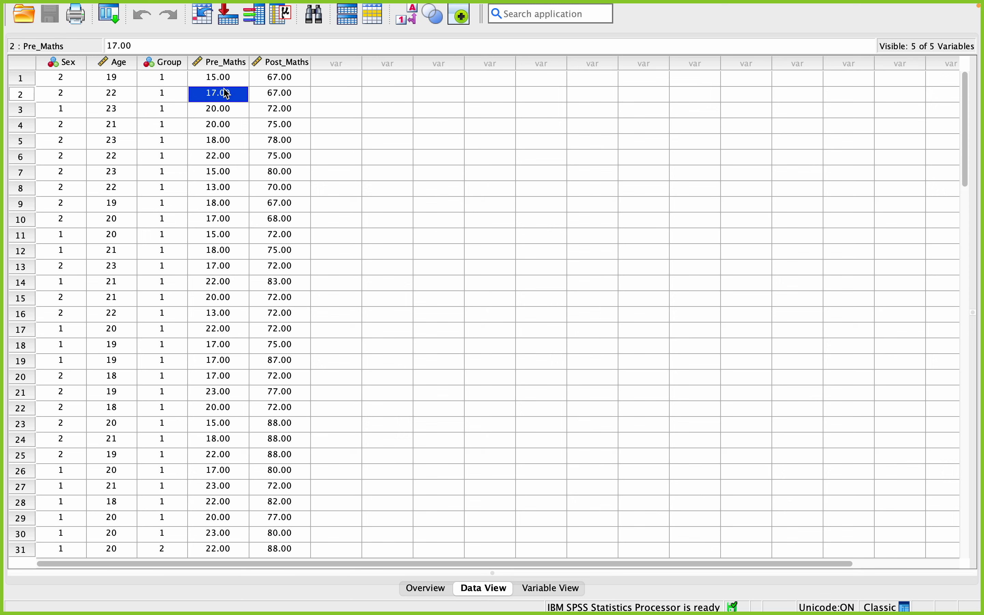
{"action": "scroll", "coordinate": [222, 94], "scroll_direction": "down", "scroll_amount": 7}
{"action": "scroll", "coordinate": [247, 281], "scroll_direction": "down", "scroll_amount": 13}
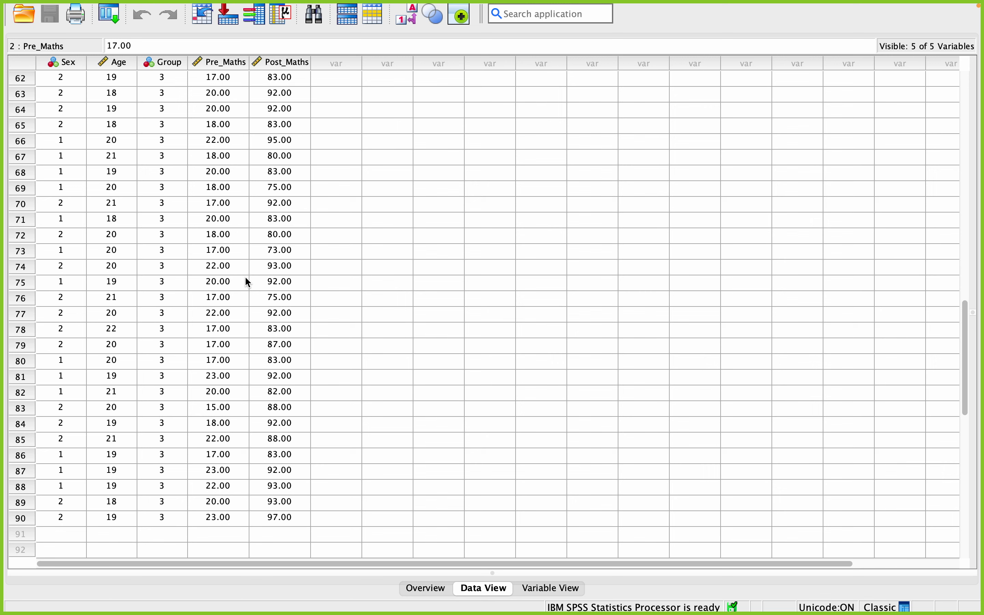
Run a two-tailed Pearson bivariate correlation of Pre_Maths and Post_Maths with significant correlations flagged, and examine the Correlations table
{"action": "mouse_move", "coordinate": [253, 4]}
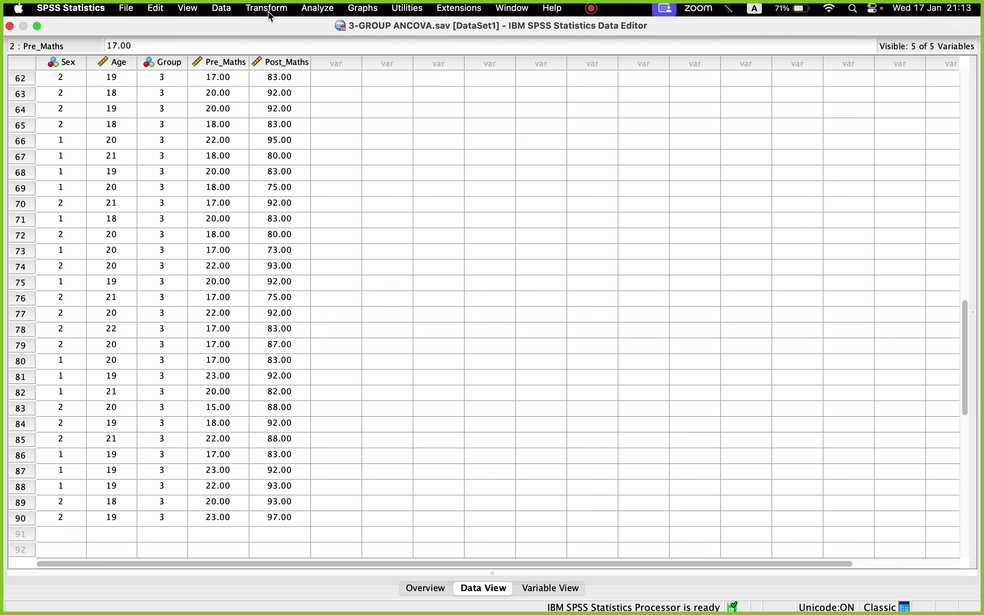
{"action": "left_click", "coordinate": [318, 8]}
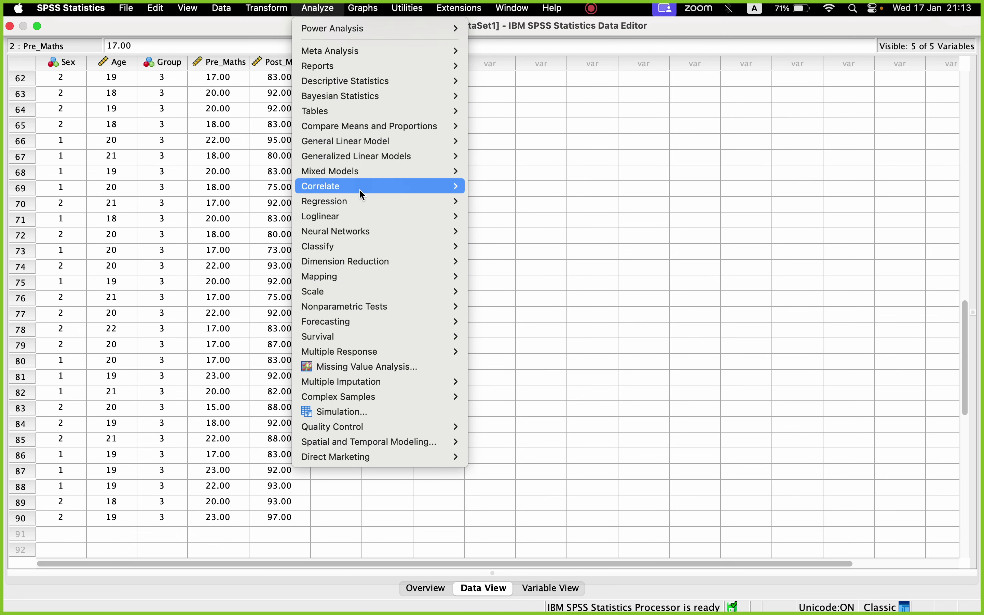
{"action": "mouse_move", "coordinate": [381, 189]}
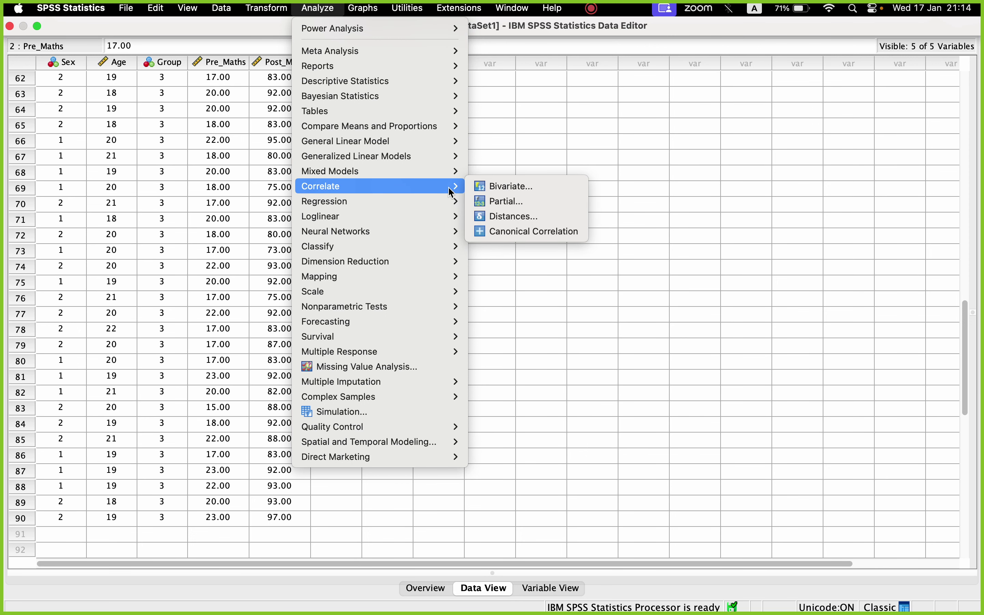
{"action": "left_click", "coordinate": [497, 189]}
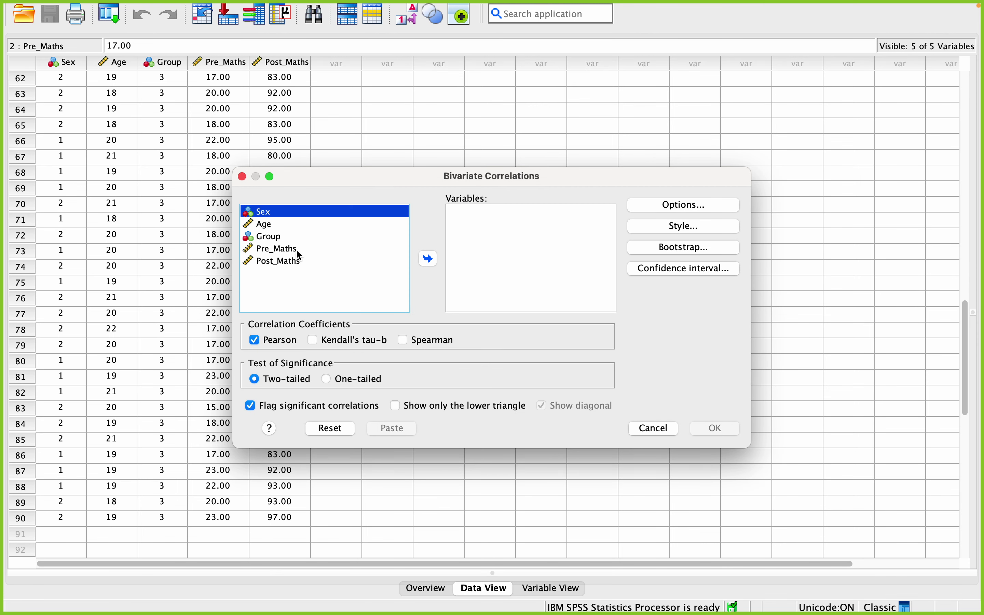
{"action": "left_click", "coordinate": [295, 248]}
{"action": "left_click", "coordinate": [293, 261], "text": "shift"}
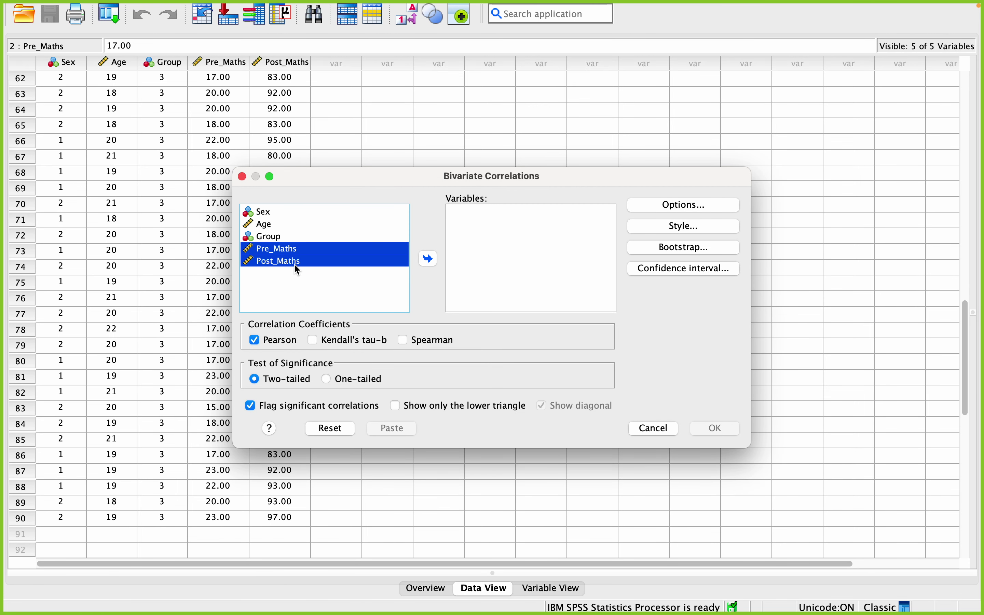
{"action": "left_click", "coordinate": [429, 261]}
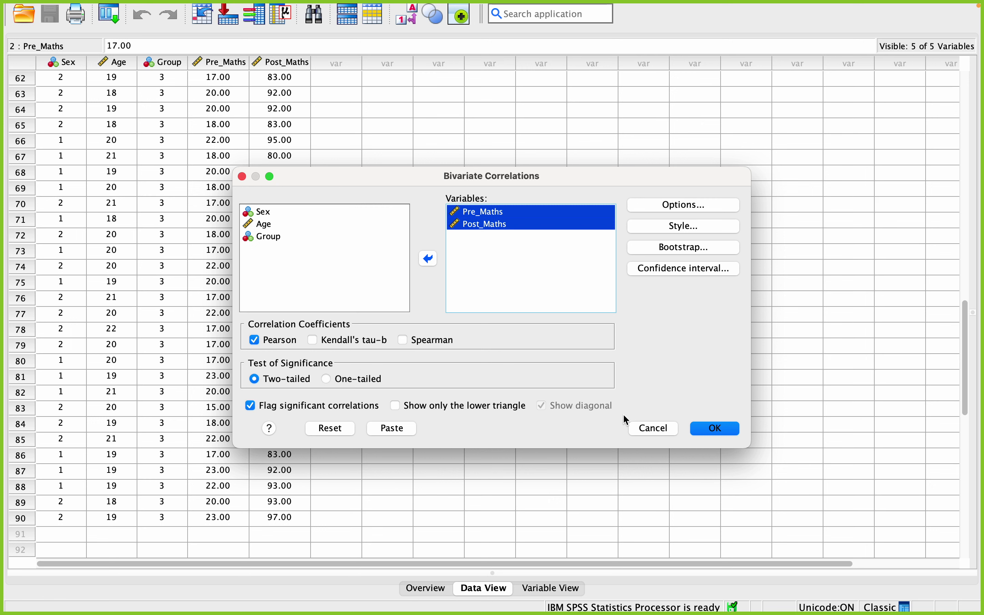
{"action": "left_click", "coordinate": [699, 431]}
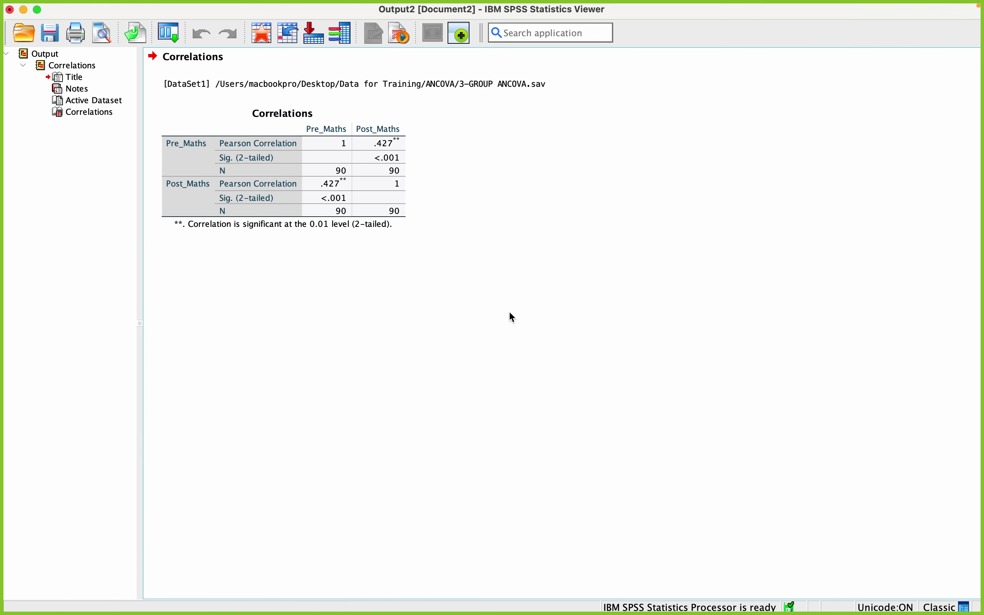
{"action": "left_click", "coordinate": [403, 181]}
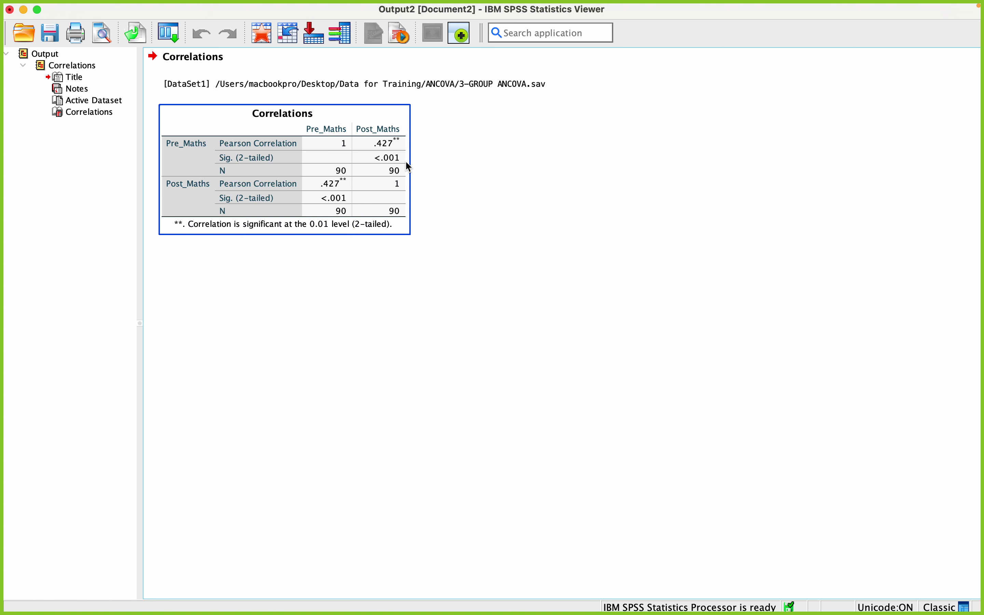
{"action": "left_click", "coordinate": [466, 166]}
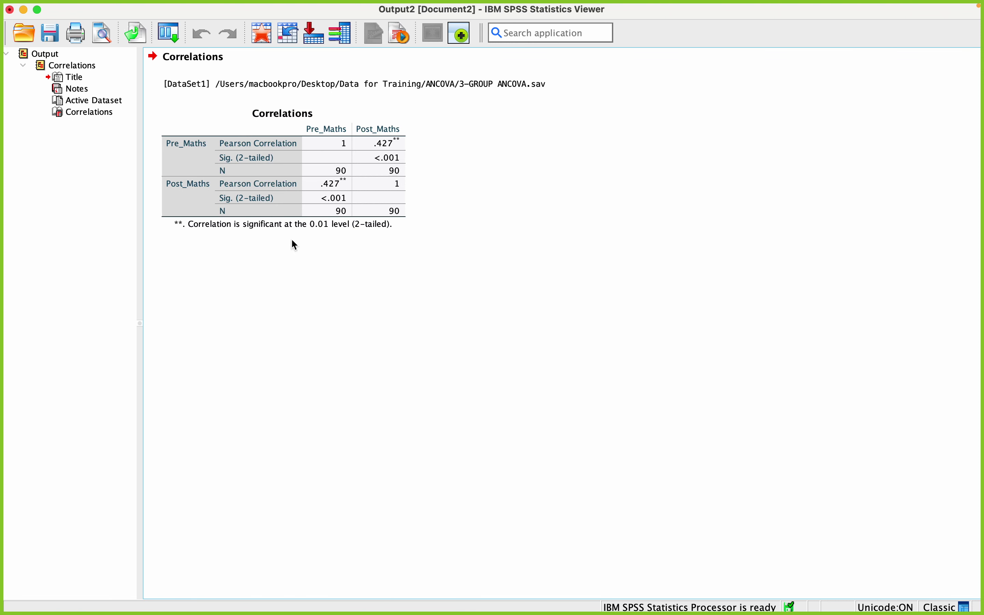
Start a univariate general linear model analysis and look over its post hoc multiple comparison options, leaving them unset
{"action": "mouse_move", "coordinate": [288, 2]}
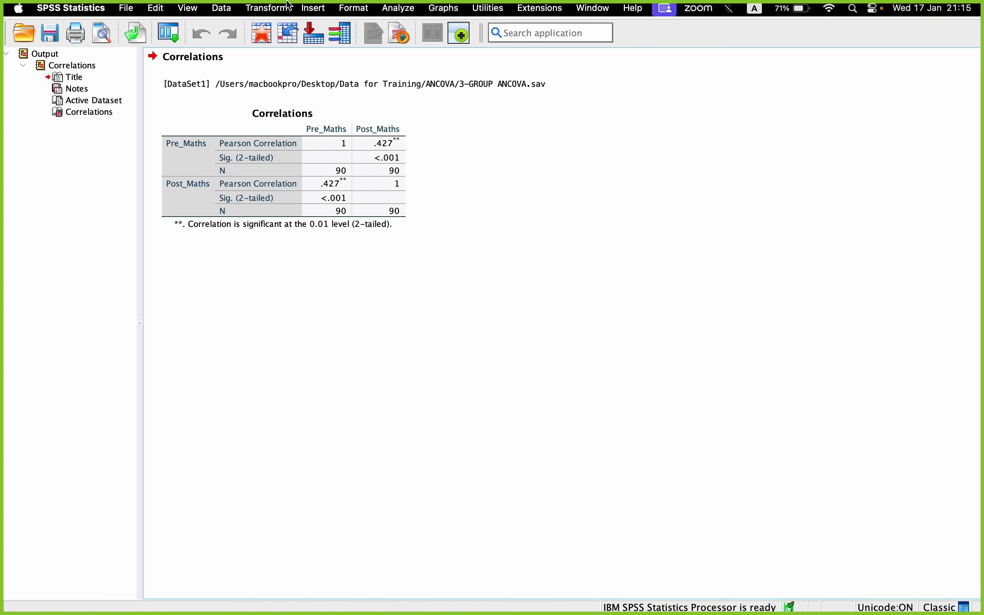
{"action": "left_click", "coordinate": [391, 12]}
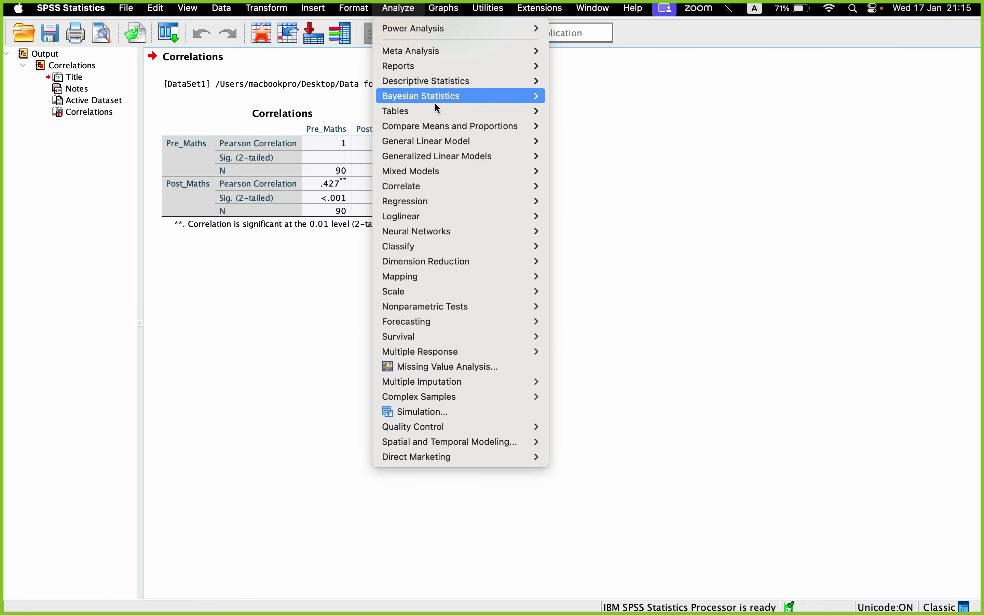
{"action": "mouse_move", "coordinate": [450, 144]}
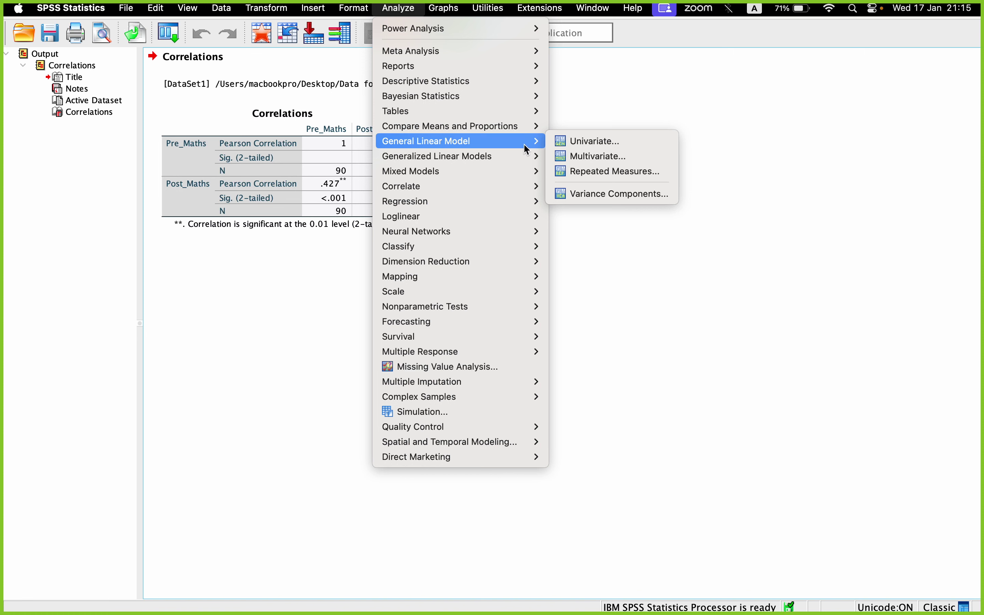
{"action": "left_click", "coordinate": [590, 144]}
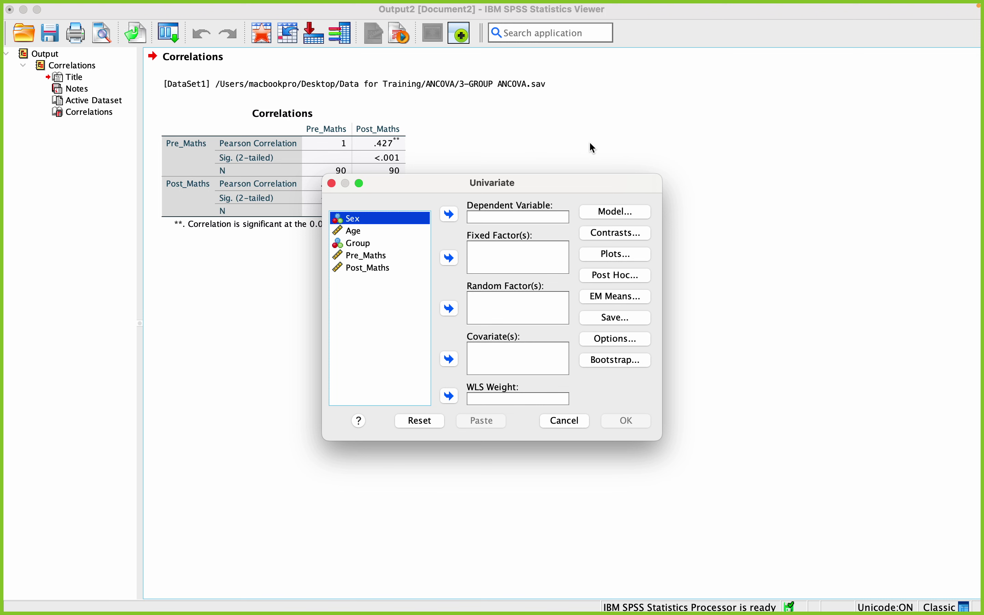
{"action": "left_click", "coordinate": [622, 280]}
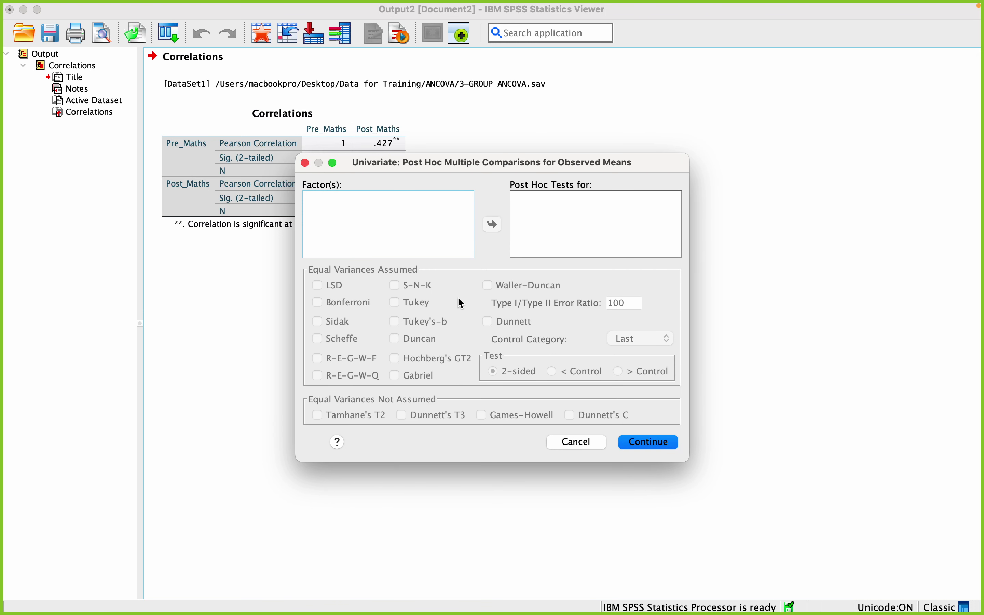
{"action": "left_click", "coordinate": [578, 443]}
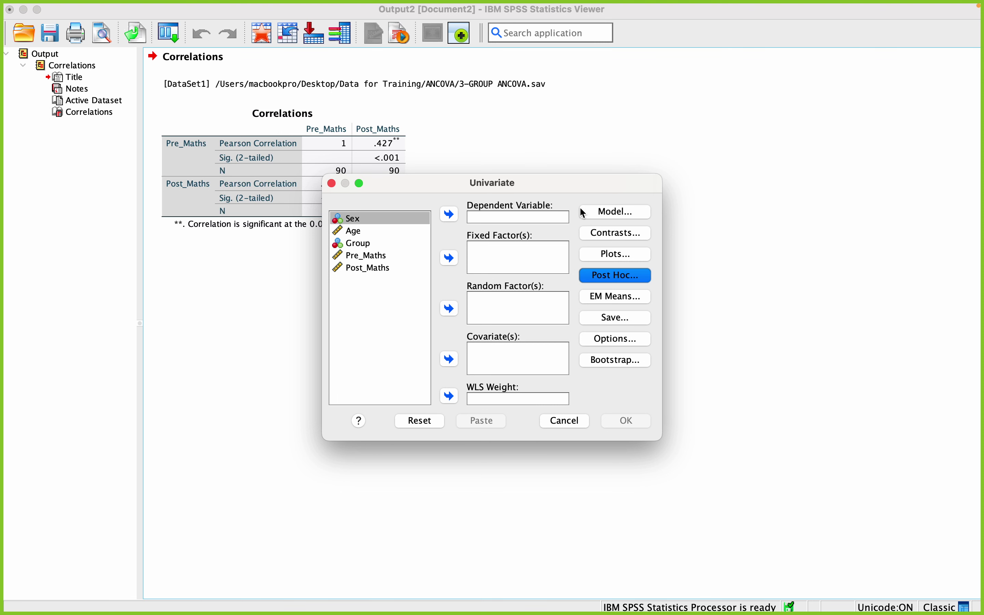
{"action": "left_click", "coordinate": [616, 275]}
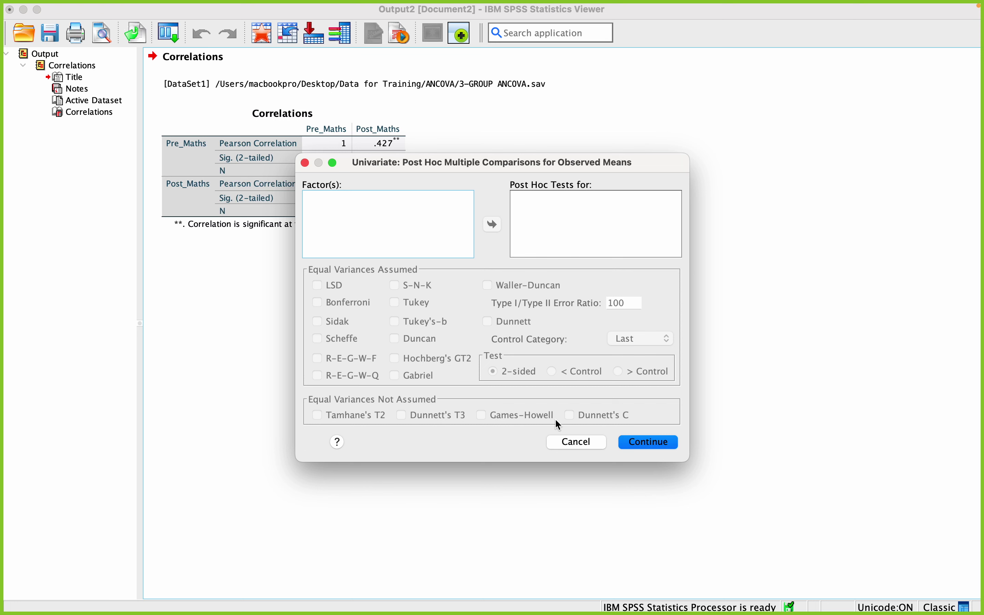
{"action": "left_click", "coordinate": [566, 443]}
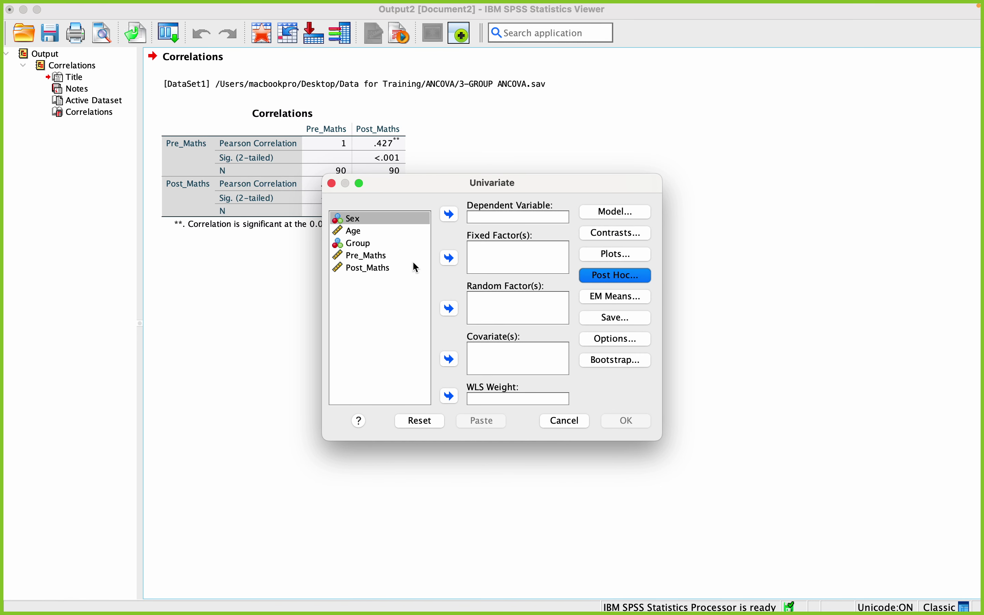
Assign Pre_Maths as the covariate, Post_Maths as the dependent variable and Group as the fixed factor
{"action": "left_click", "coordinate": [380, 256]}
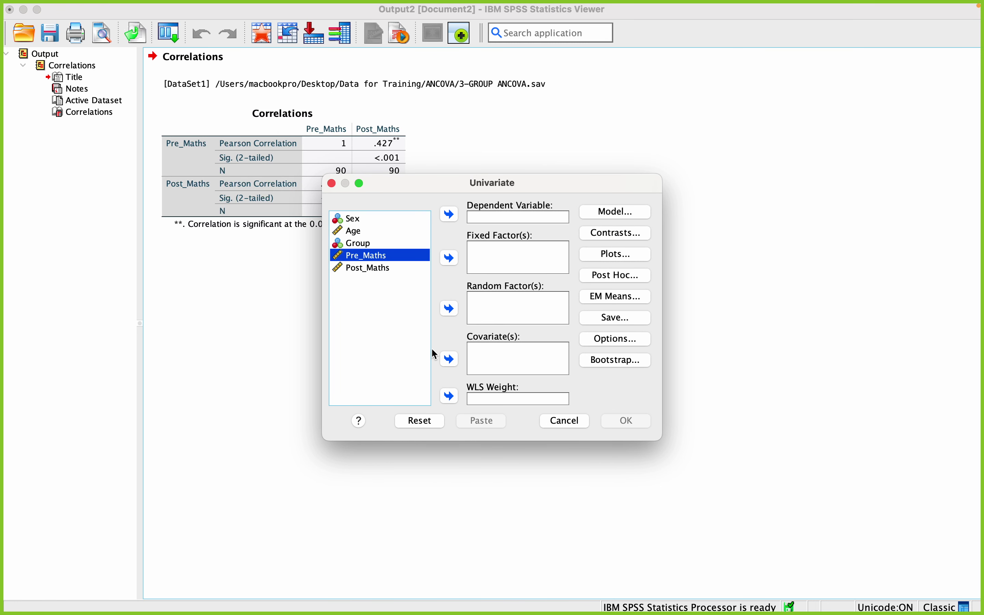
{"action": "left_click", "coordinate": [449, 360]}
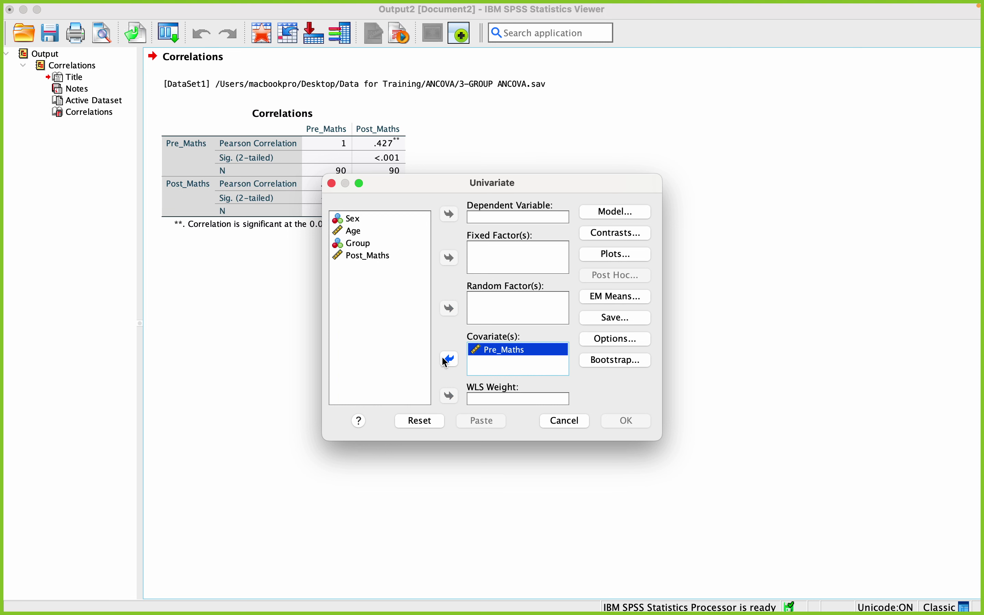
{"action": "left_click", "coordinate": [377, 257]}
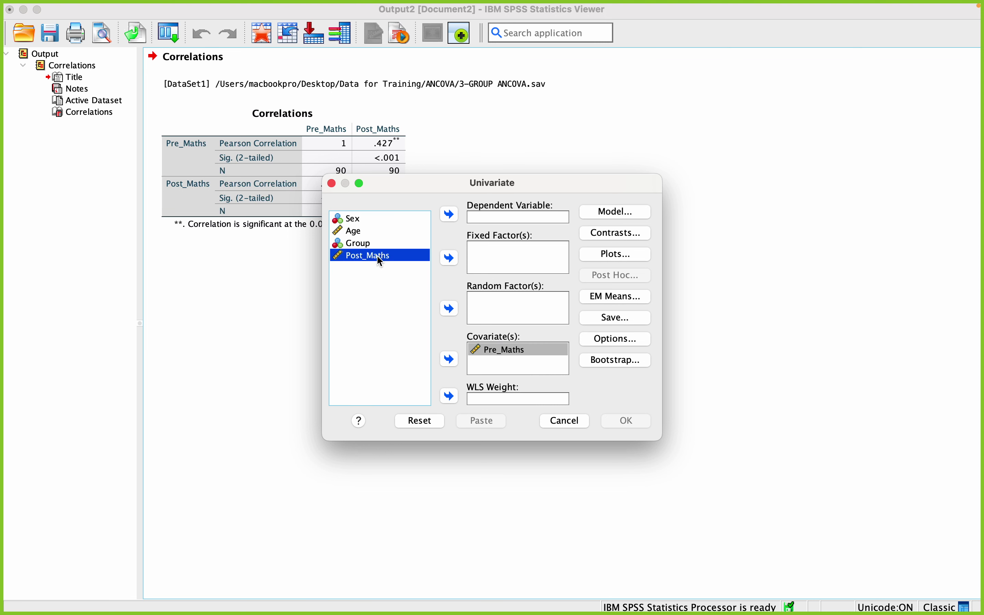
{"action": "left_click", "coordinate": [449, 215]}
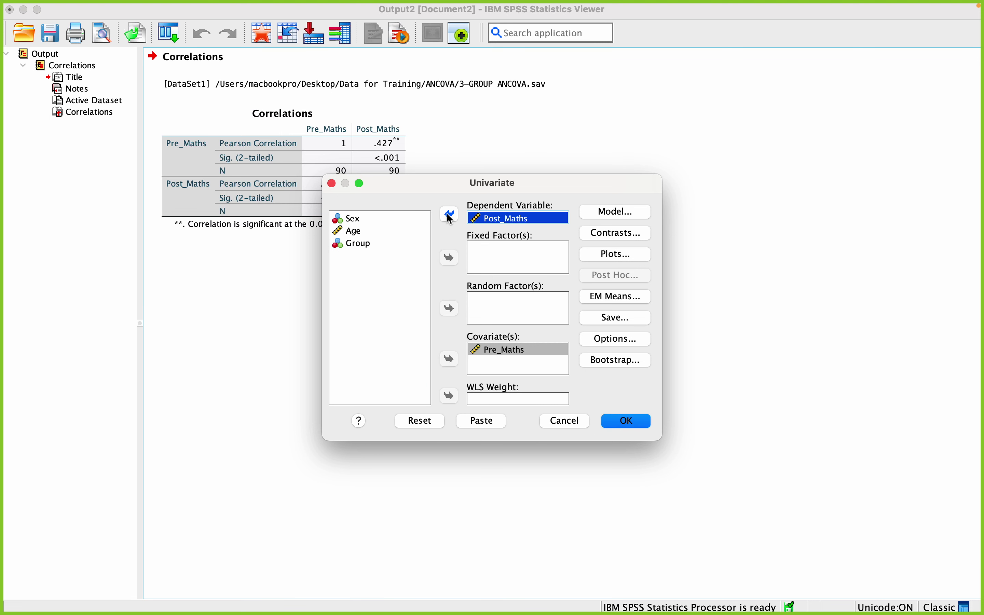
{"action": "left_click", "coordinate": [387, 243]}
{"action": "left_click", "coordinate": [451, 259]}
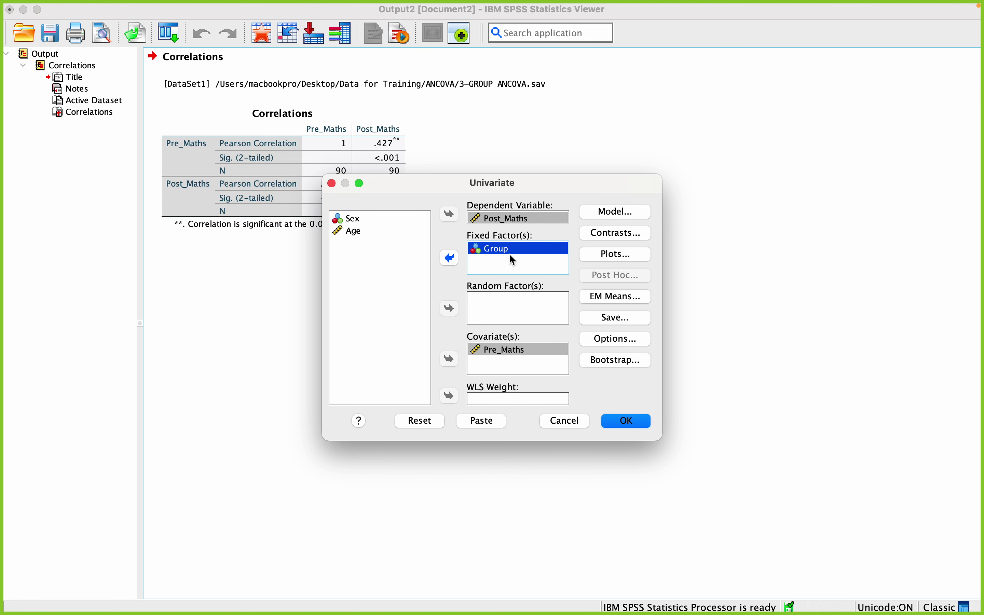
Specify the model with built terms: Group, Pre_Maths and the Group*Pre_Maths interaction
{"action": "left_click", "coordinate": [599, 212]}
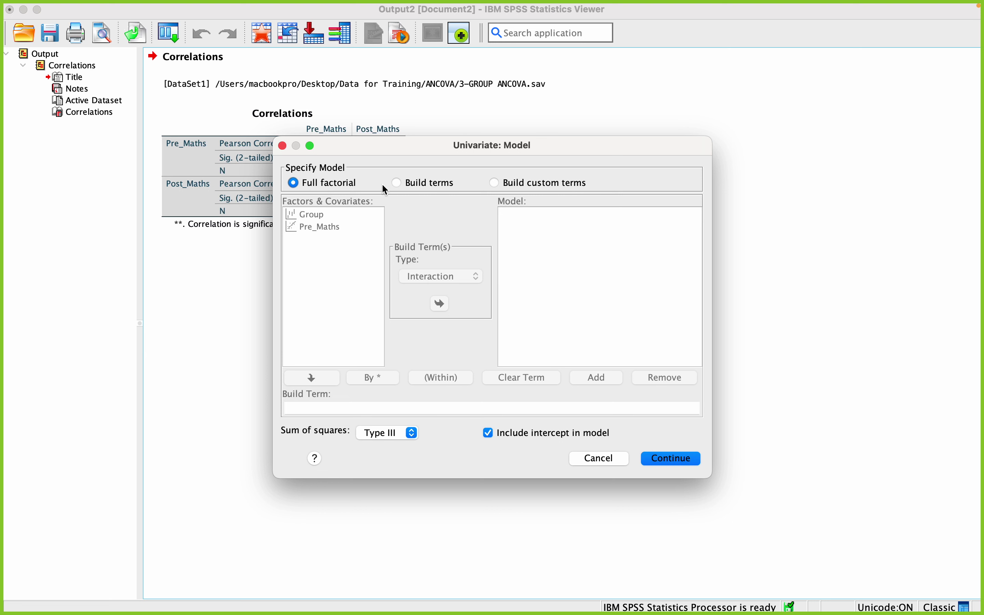
{"action": "left_click", "coordinate": [397, 183]}
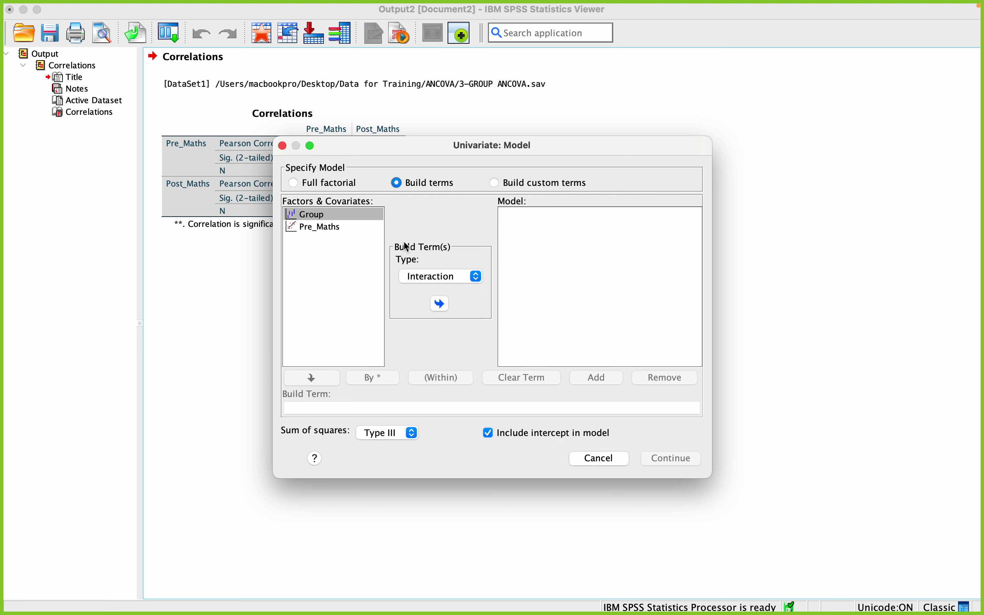
{"action": "left_click", "coordinate": [440, 309]}
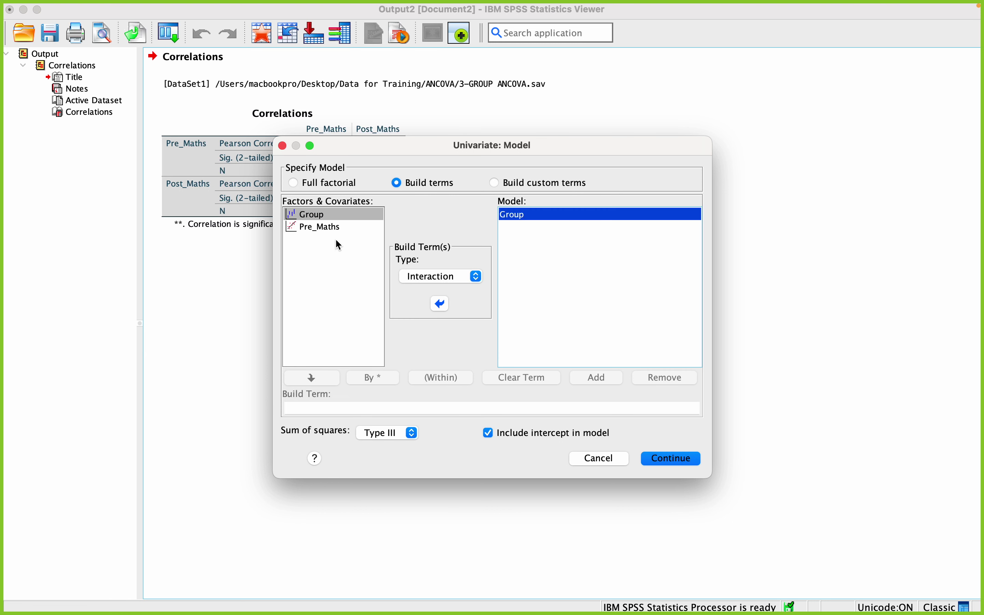
{"action": "left_click", "coordinate": [330, 228]}
{"action": "left_click", "coordinate": [441, 303]}
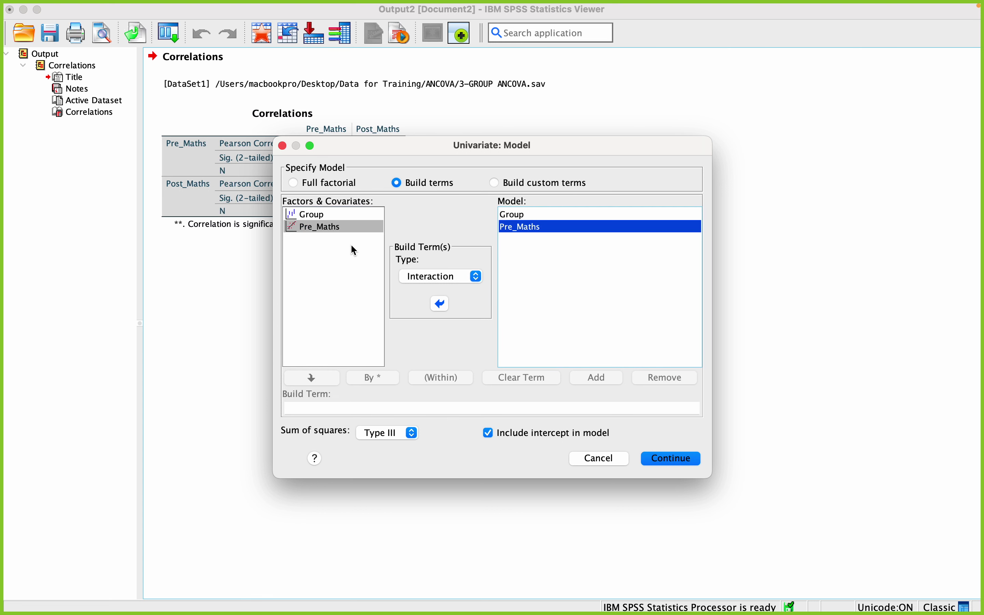
{"action": "left_click", "coordinate": [321, 215]}
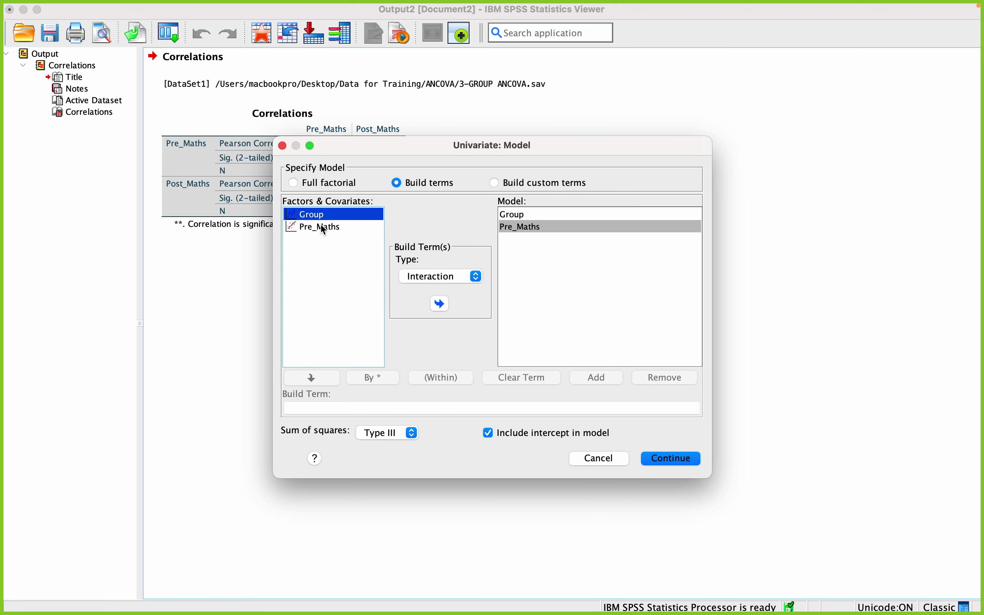
{"action": "left_click", "coordinate": [322, 227], "text": "shift"}
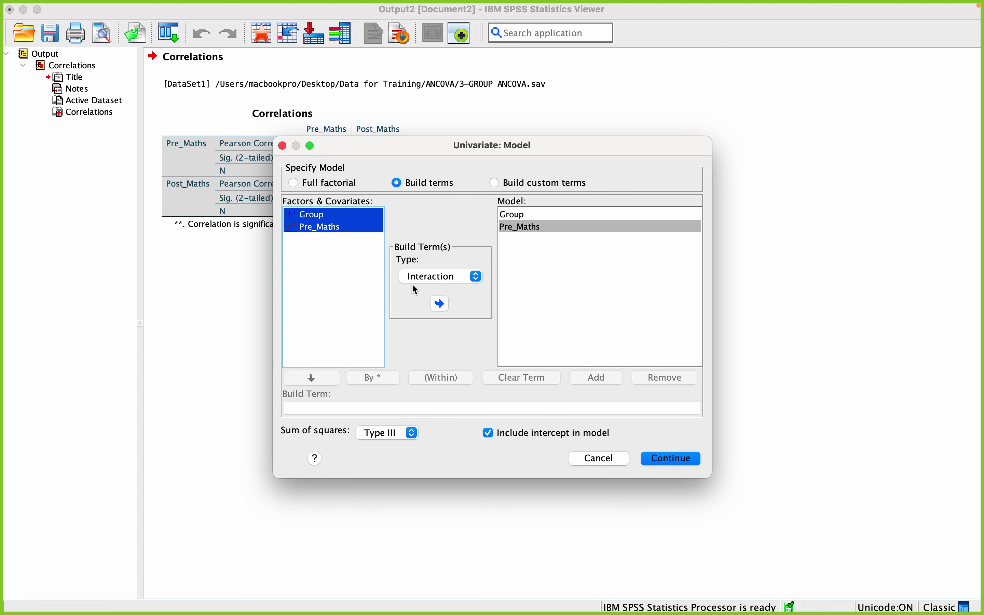
{"action": "left_click", "coordinate": [440, 303]}
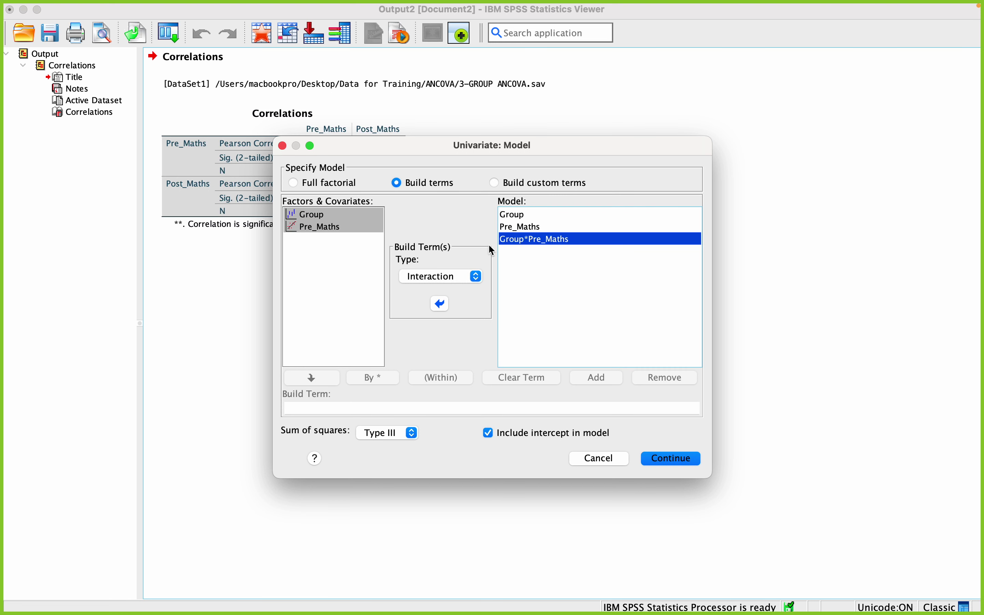
Review the model terms, accept them and run the analysis, then examine the Tests of Between-Subjects Effects table
{"action": "left_click", "coordinate": [516, 220]}
{"action": "left_click", "coordinate": [519, 227]}
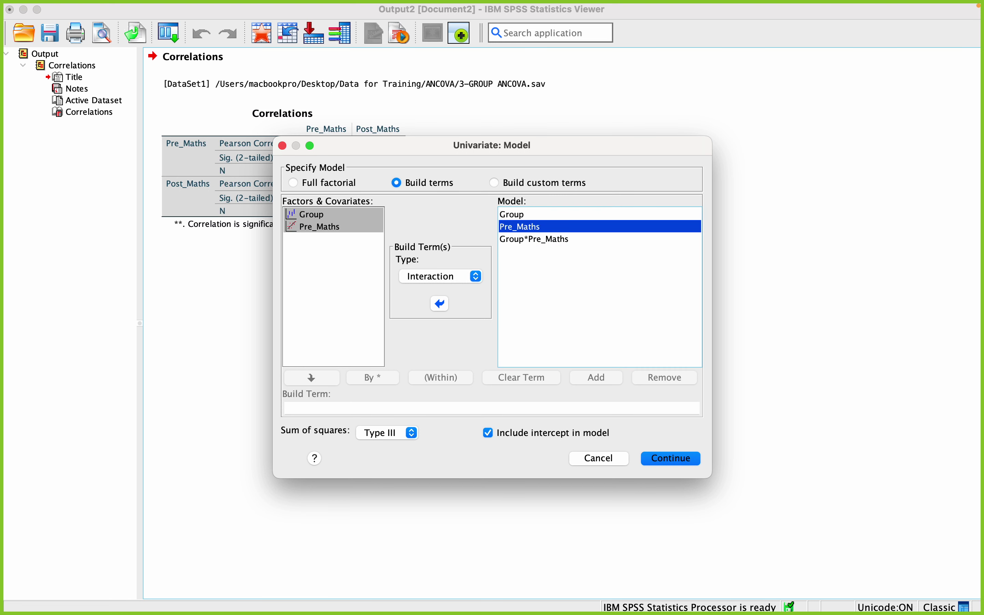
{"action": "left_click", "coordinate": [545, 239]}
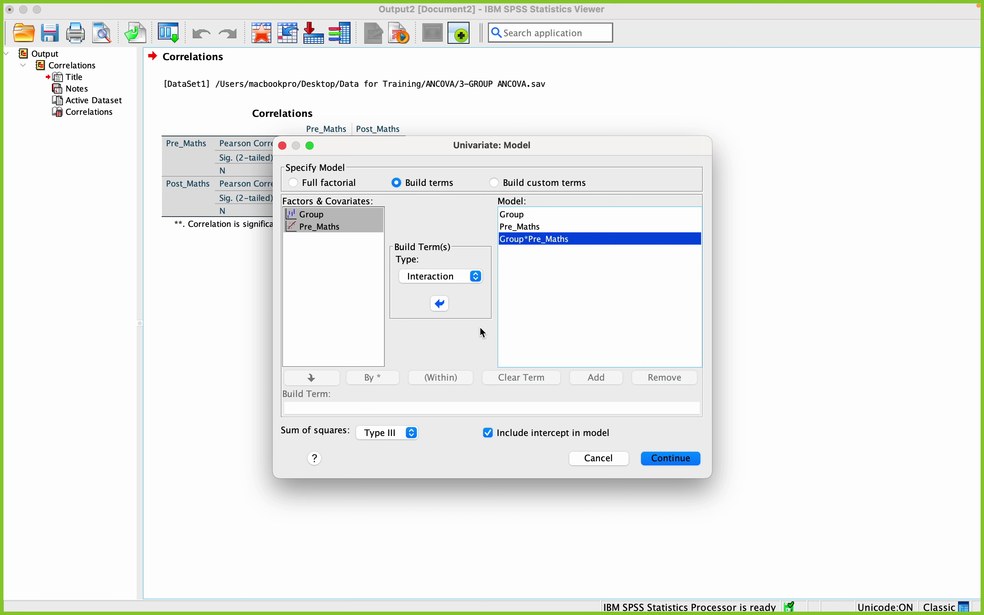
{"action": "left_click", "coordinate": [332, 215]}
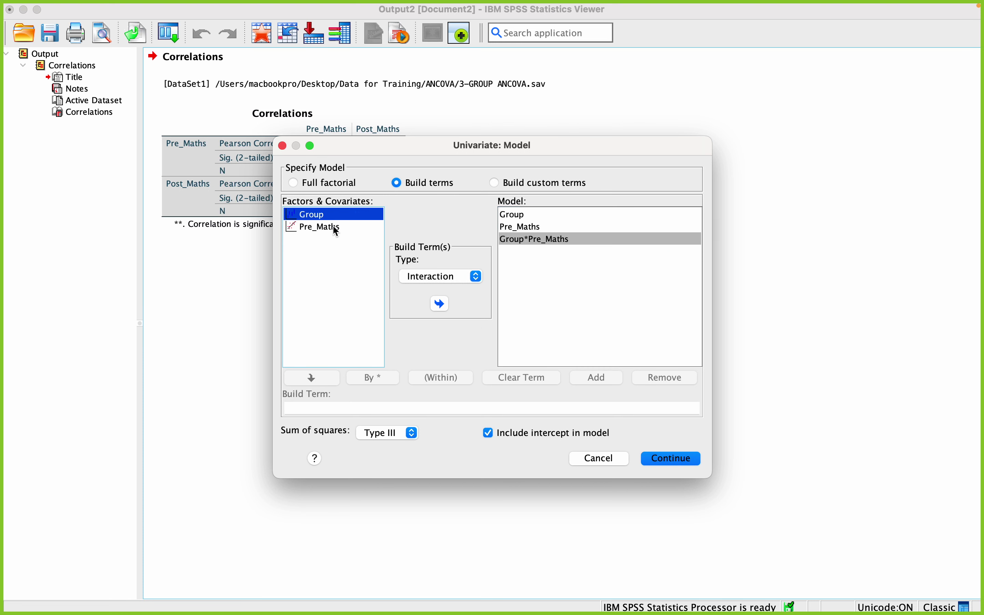
{"action": "left_click", "coordinate": [336, 227], "text": "shift"}
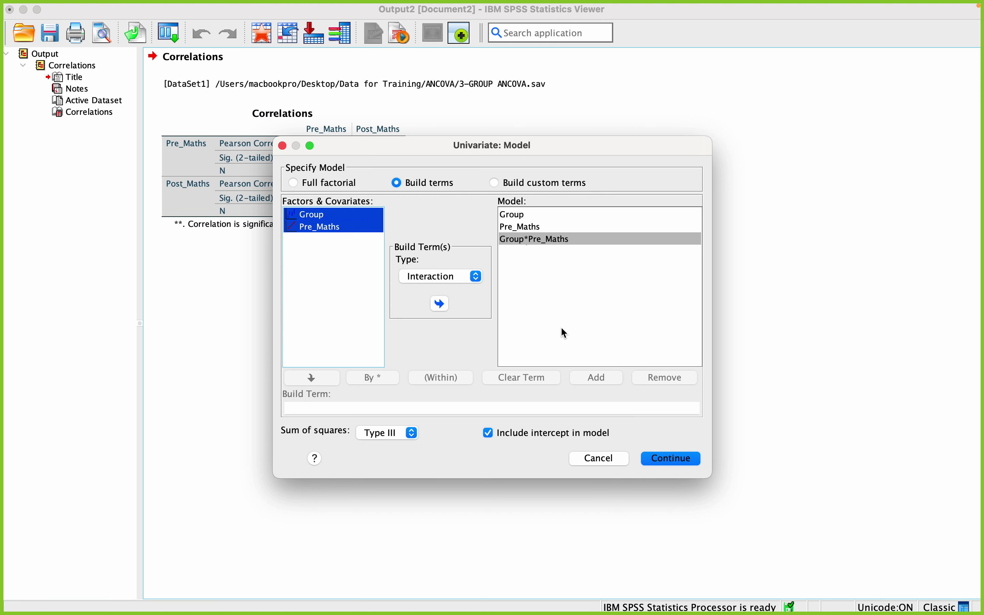
{"action": "left_click", "coordinate": [662, 458]}
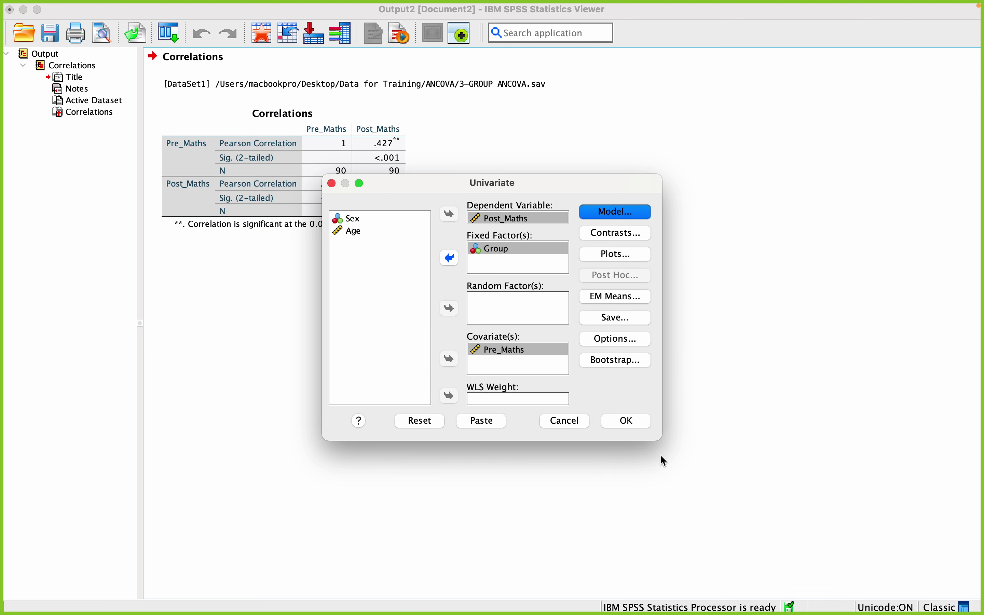
{"action": "left_click", "coordinate": [633, 425]}
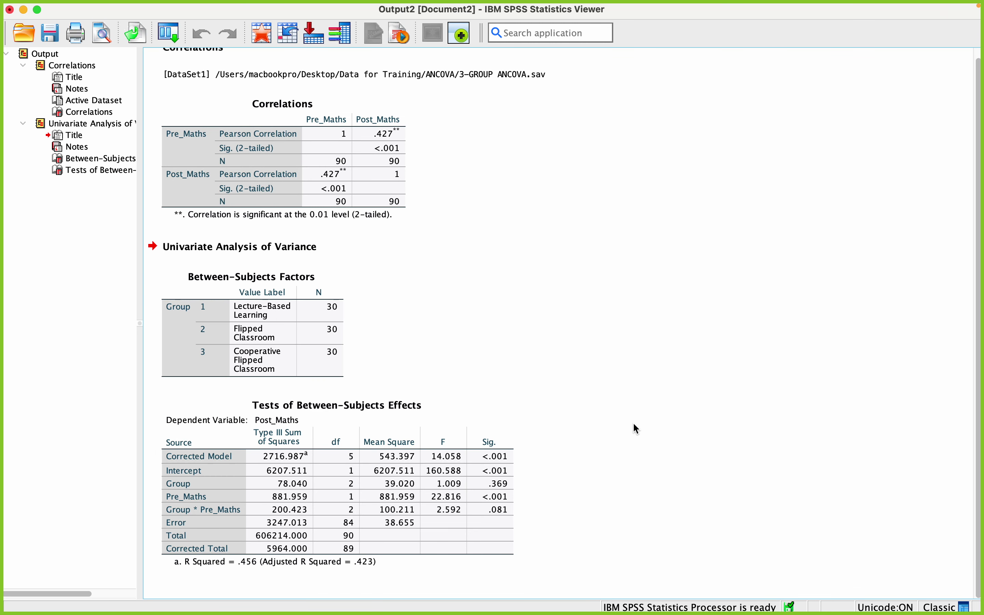
{"action": "left_click", "coordinate": [357, 490]}
Reopen the univariate analysis of Post_Maths and set its model back to full factorial
{"action": "mouse_move", "coordinate": [403, 4]}
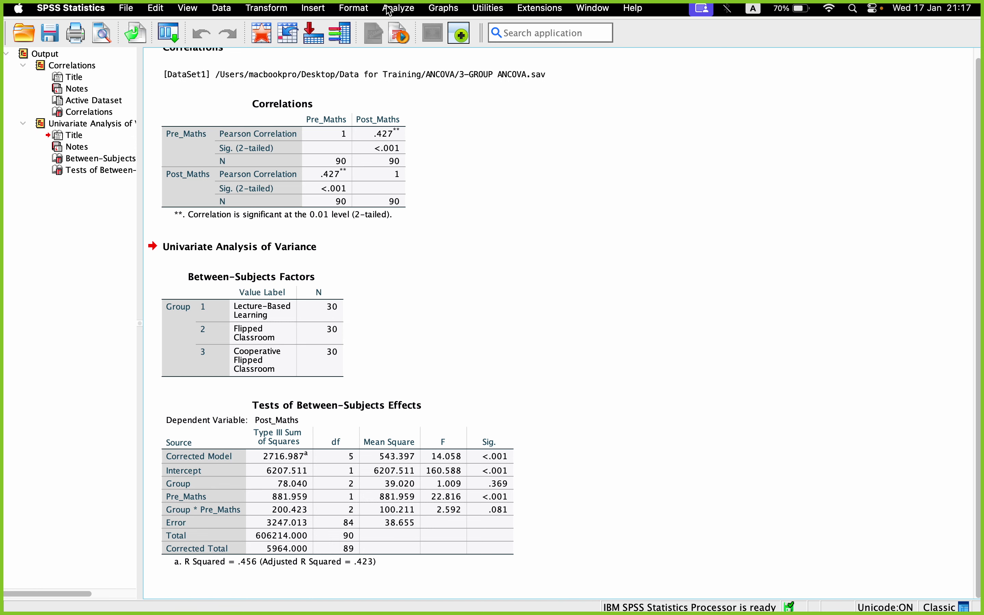
{"action": "left_click", "coordinate": [391, 9]}
{"action": "mouse_move", "coordinate": [417, 128]}
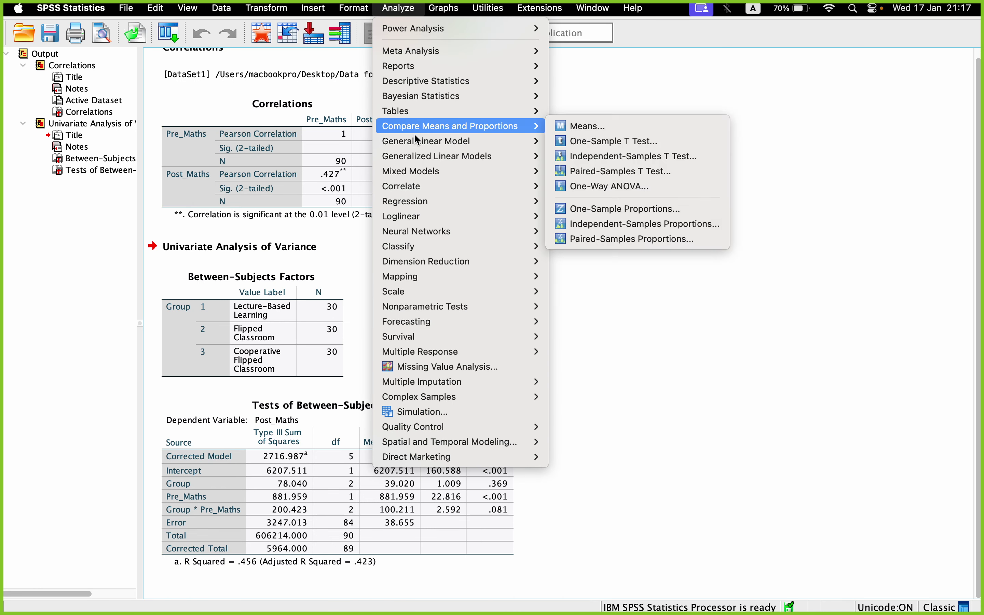
{"action": "mouse_move", "coordinate": [459, 145]}
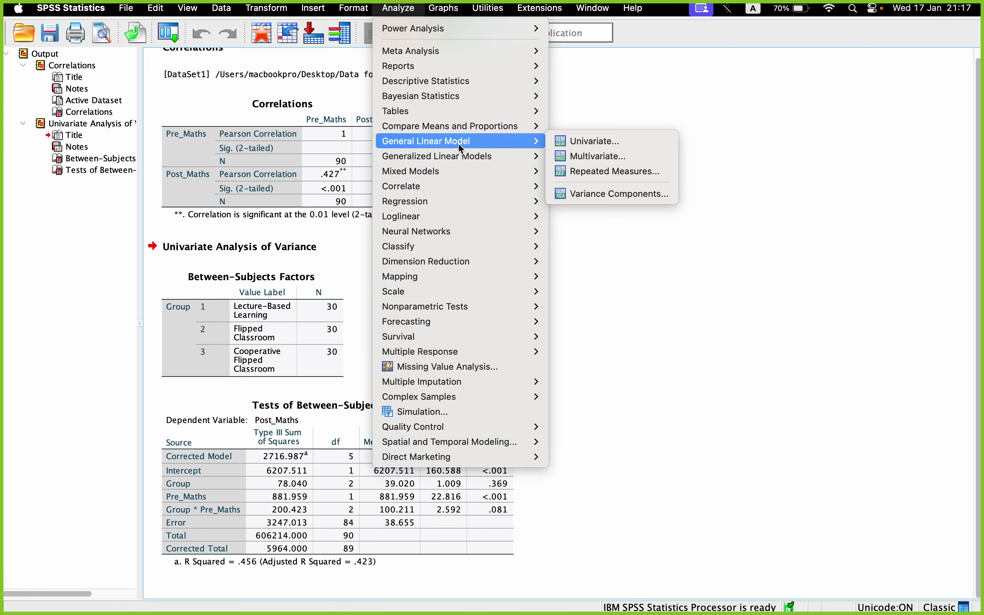
{"action": "left_click", "coordinate": [586, 141]}
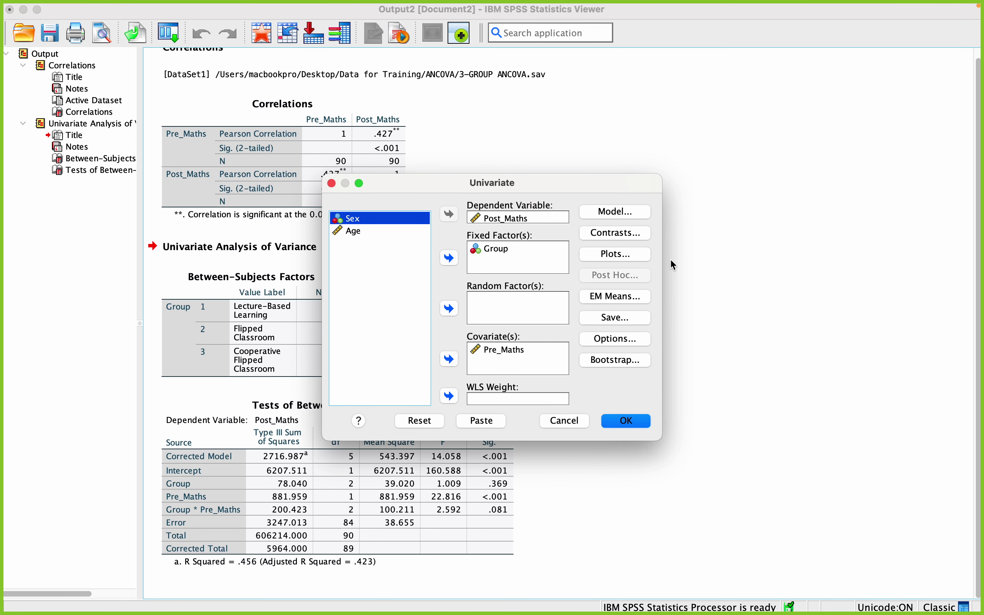
{"action": "left_click", "coordinate": [613, 212]}
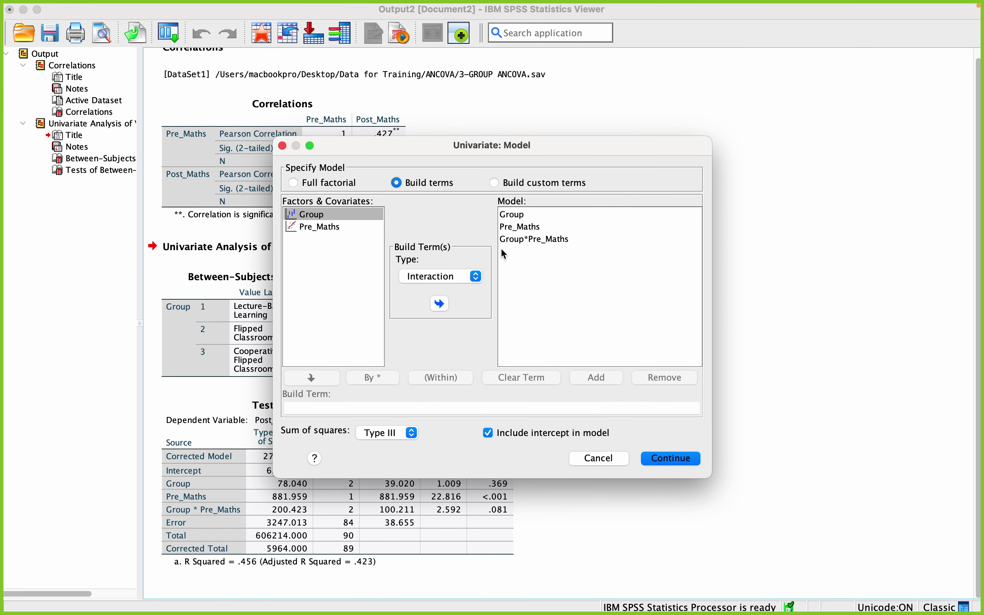
{"action": "left_click", "coordinate": [516, 225]}
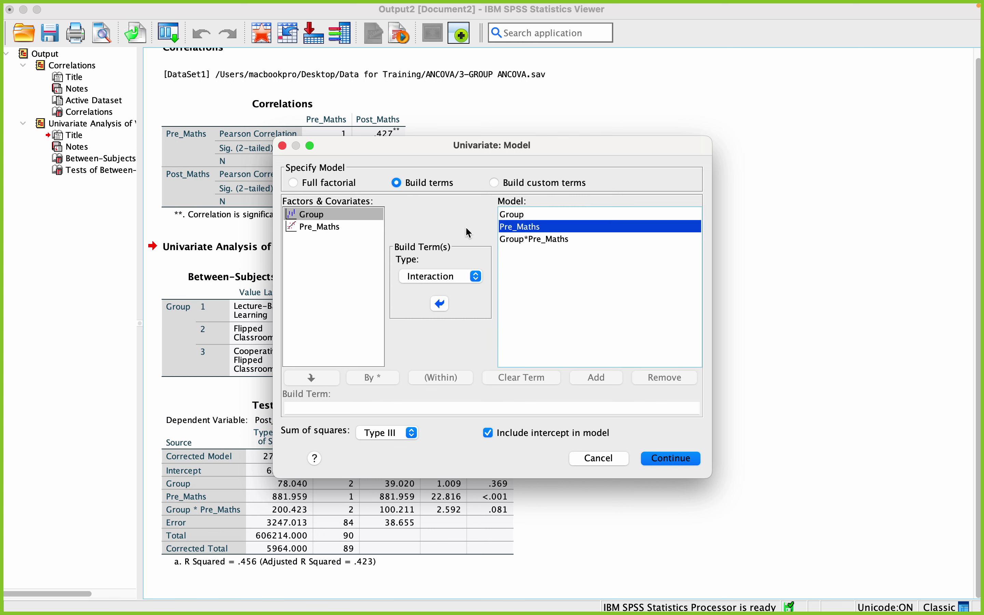
{"action": "left_click", "coordinate": [293, 183]}
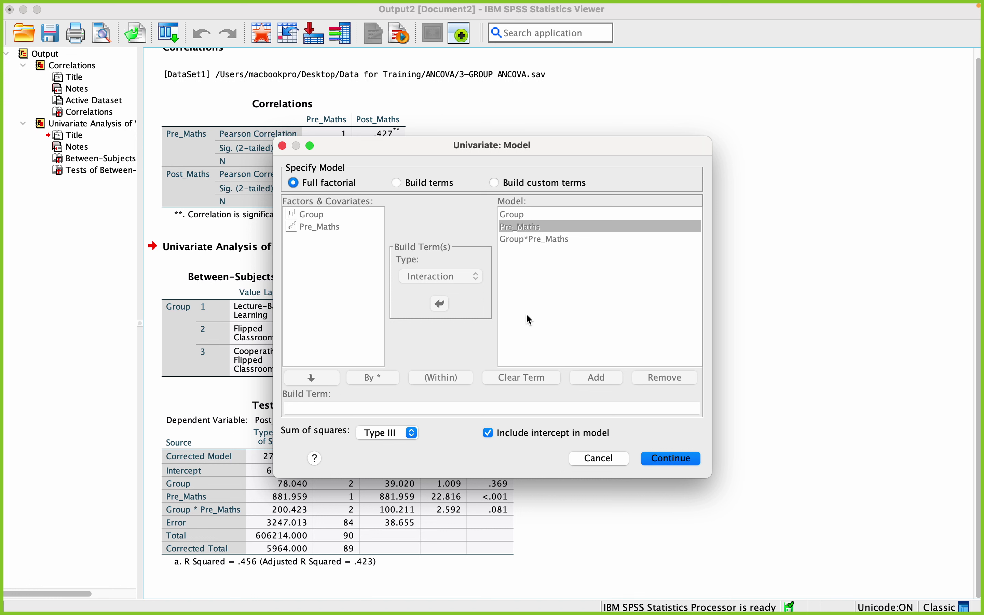
{"action": "left_click", "coordinate": [653, 461]}
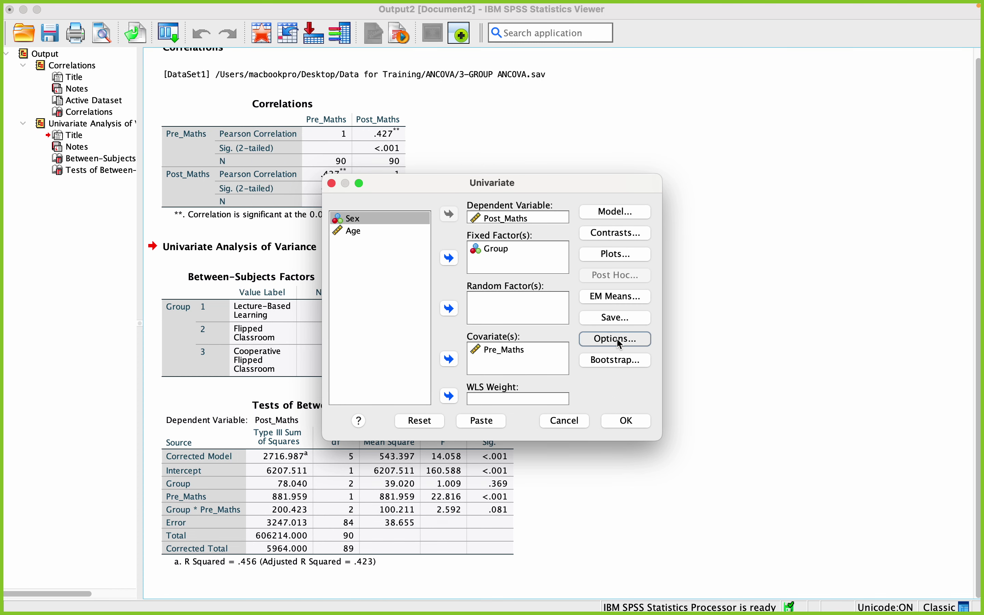
Enable descriptive statistics, estimates of effect size and homogeneity tests in the univariate options
{"action": "left_click", "coordinate": [616, 340]}
{"action": "left_click", "coordinate": [396, 162]}
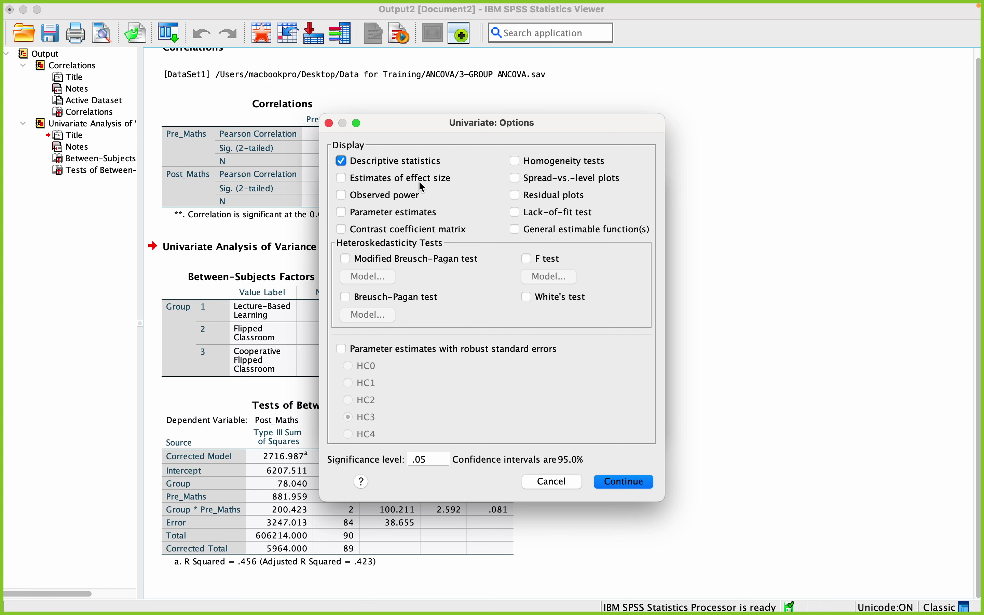
{"action": "left_click", "coordinate": [341, 181]}
{"action": "left_click", "coordinate": [516, 160]}
{"action": "left_click", "coordinate": [627, 483]}
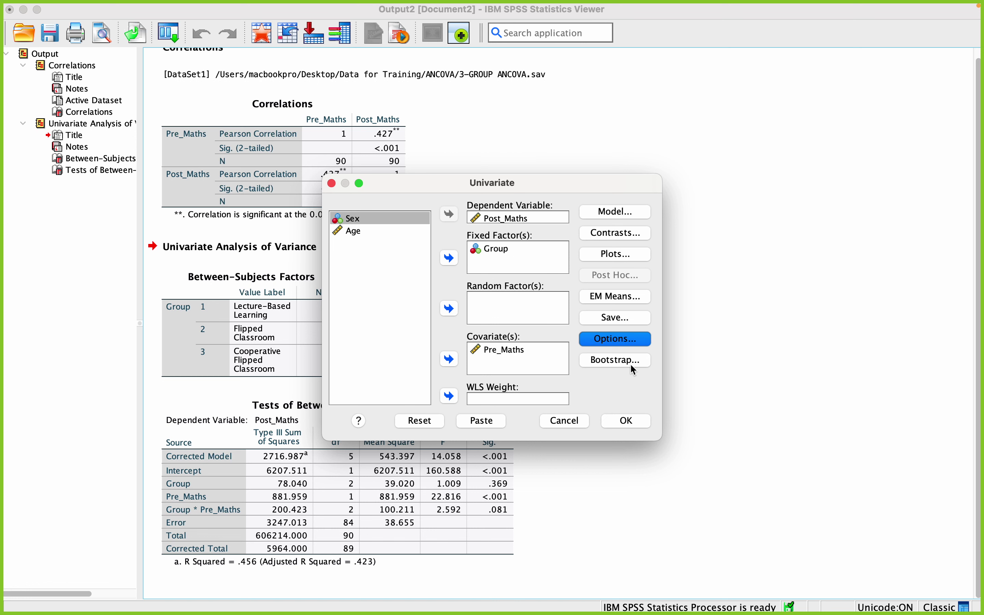
Display estimated marginal means for Group, compare main effects with the Bonferroni adjustment, and run the analysis
{"action": "left_click", "coordinate": [616, 297]}
{"action": "left_click", "coordinate": [433, 267]}
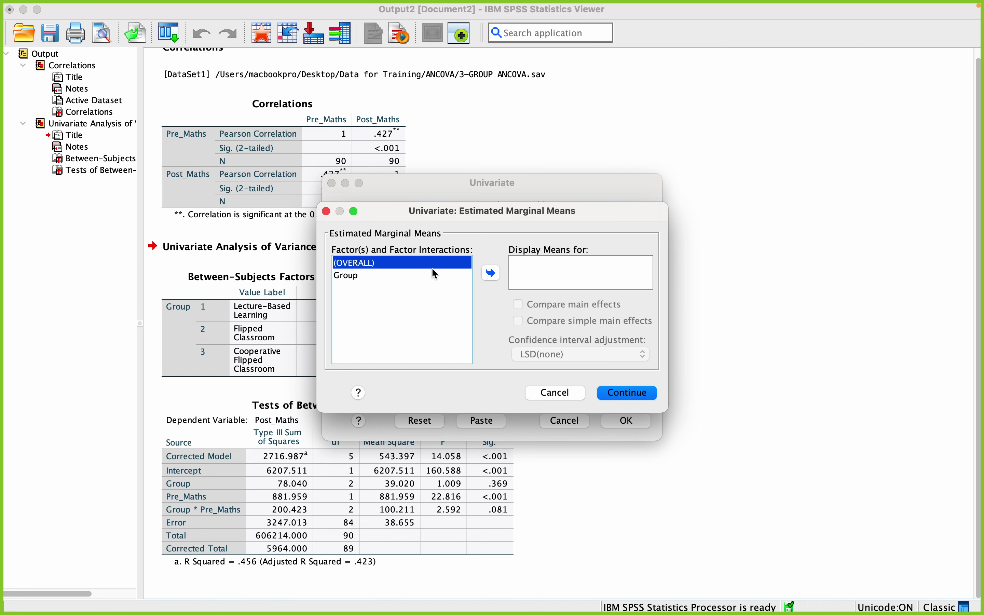
{"action": "left_click", "coordinate": [359, 276]}
{"action": "left_click", "coordinate": [492, 273]}
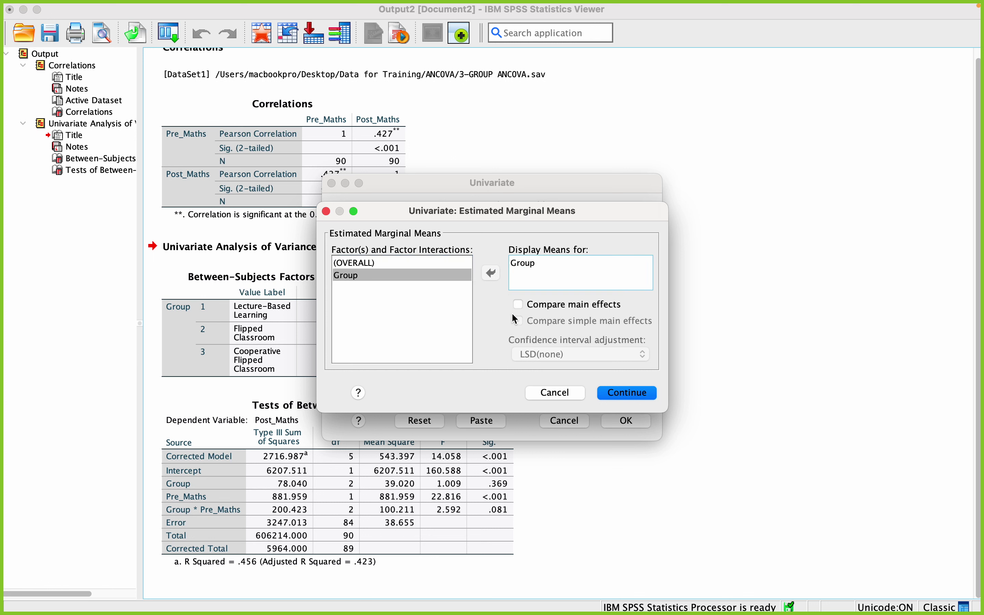
{"action": "left_click", "coordinate": [519, 305]}
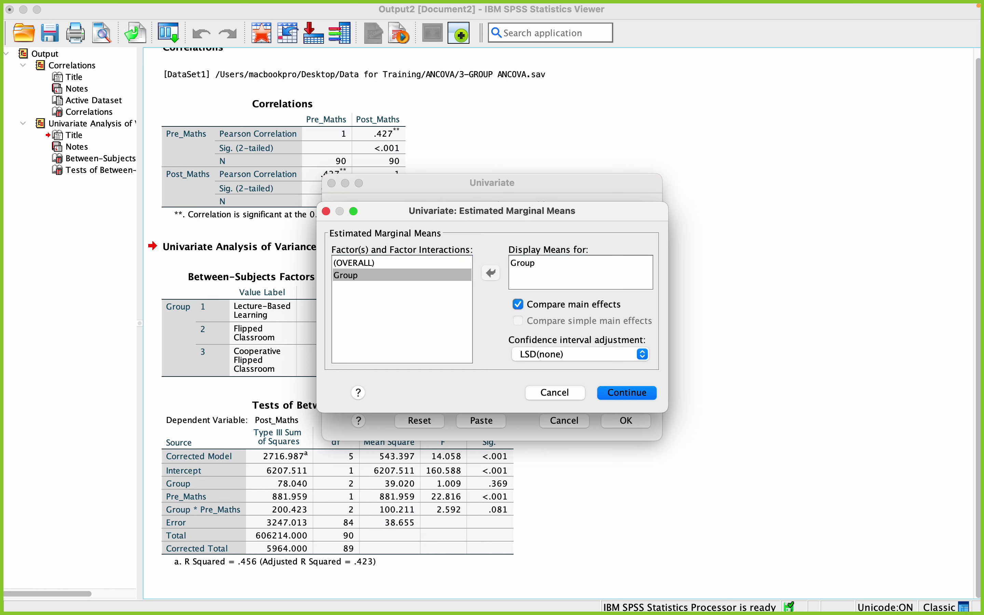
{"action": "left_click", "coordinate": [562, 353]}
{"action": "left_click", "coordinate": [561, 368]}
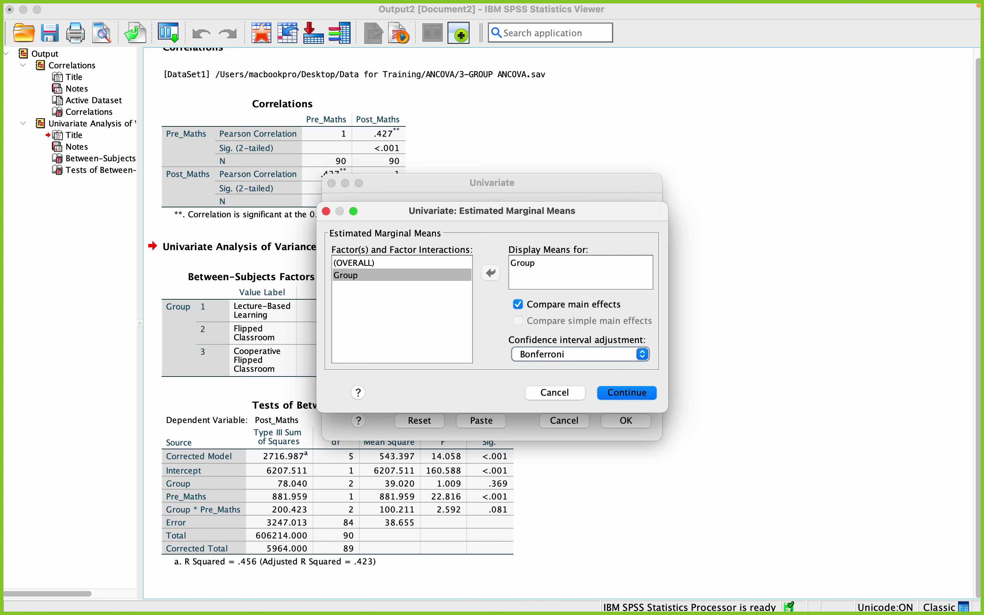
{"action": "left_click", "coordinate": [609, 392]}
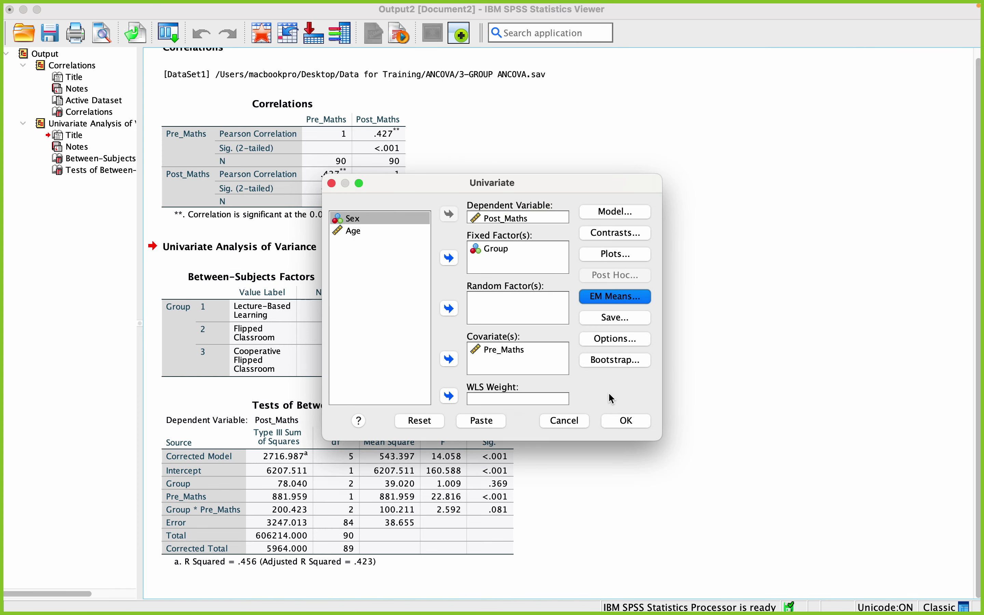
{"action": "left_click", "coordinate": [626, 420]}
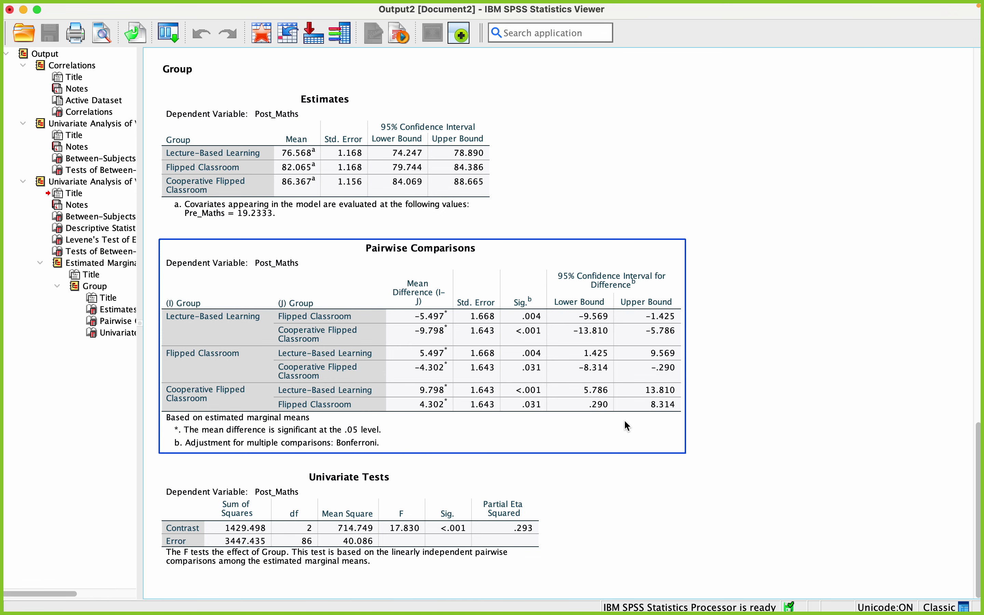
Examine the Tests of Between-Subjects Effects table of the new output, including the Group effect's significance and partial eta squared
{"action": "scroll", "coordinate": [476, 256], "scroll_direction": "up", "scroll_amount": 7}
{"action": "left_click", "coordinate": [477, 255]}
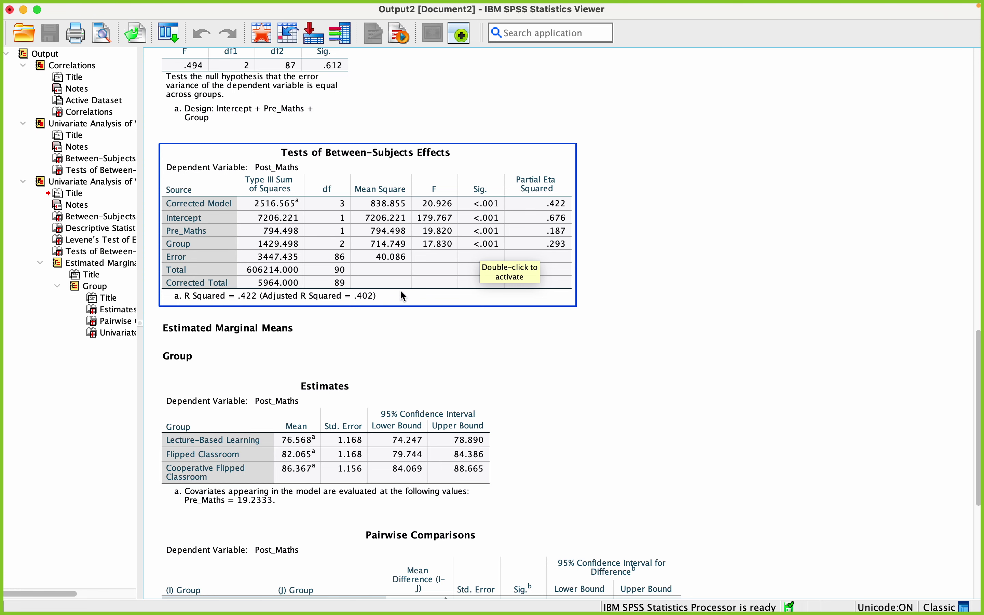
{"action": "scroll", "coordinate": [402, 296], "scroll_direction": "down", "scroll_amount": 6}
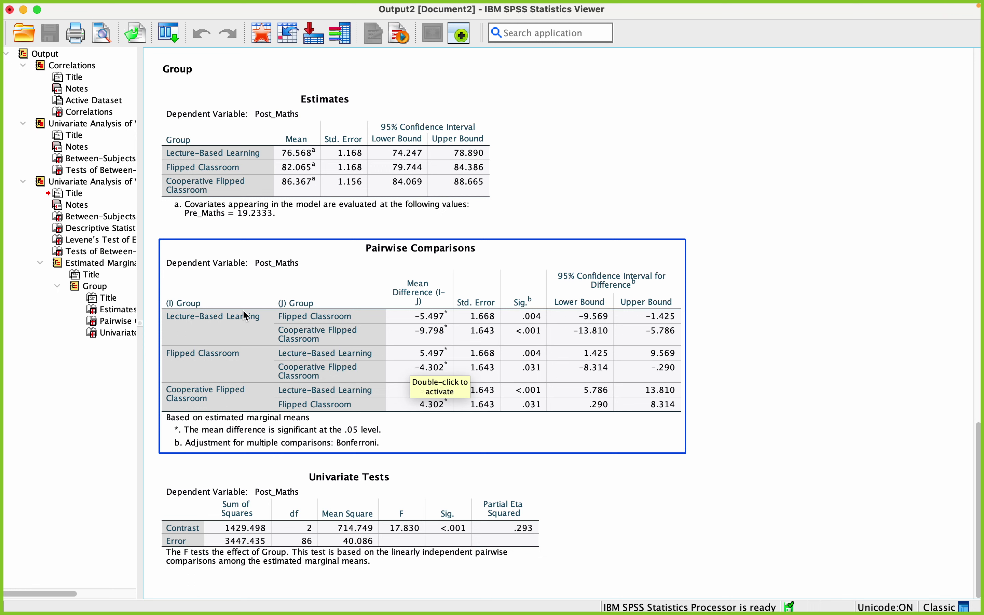
{"action": "left_click", "coordinate": [505, 196]}
{"action": "scroll", "coordinate": [506, 196], "scroll_direction": "up", "scroll_amount": 10}
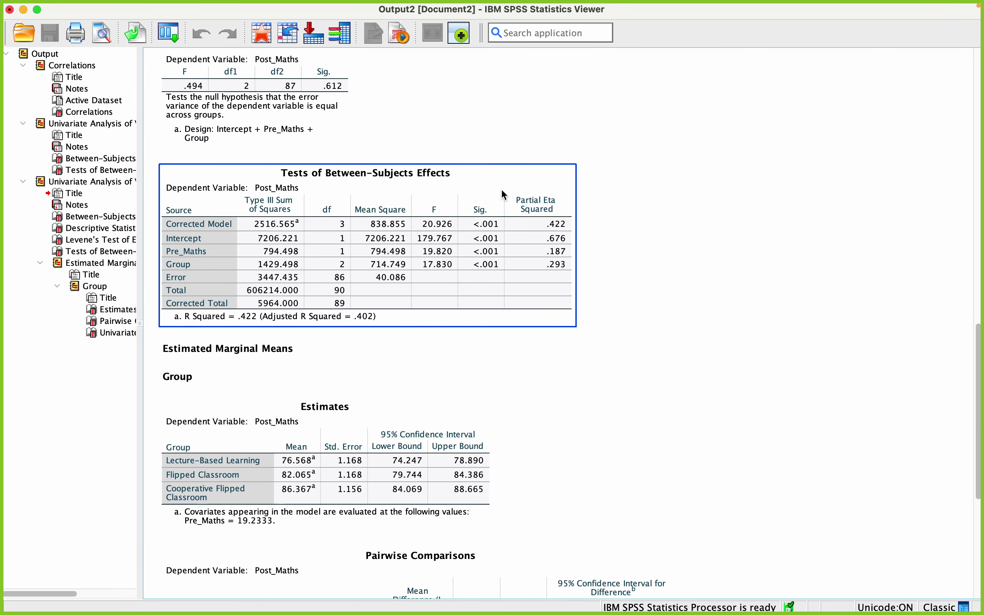
{"action": "left_click", "coordinate": [419, 235]}
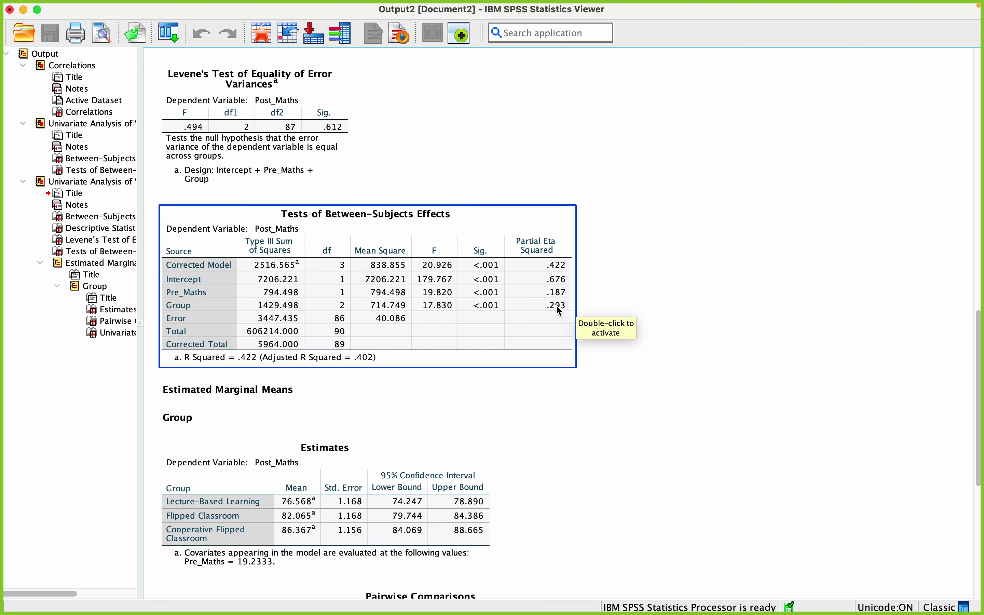
{"action": "left_click", "coordinate": [687, 329]}
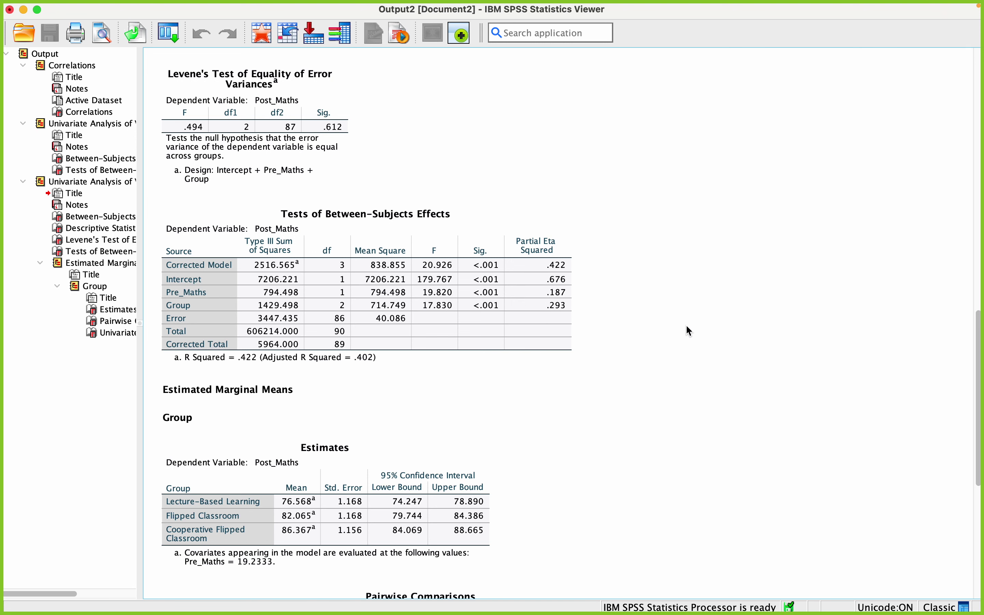
Review the adjusted group means under Estimates and the unadjusted means in the Descriptive Statistics table
{"action": "left_click", "coordinate": [506, 362]}
{"action": "scroll", "coordinate": [638, 440], "scroll_direction": "down", "scroll_amount": 10}
{"action": "scroll", "coordinate": [637, 440], "scroll_direction": "down", "scroll_amount": 2}
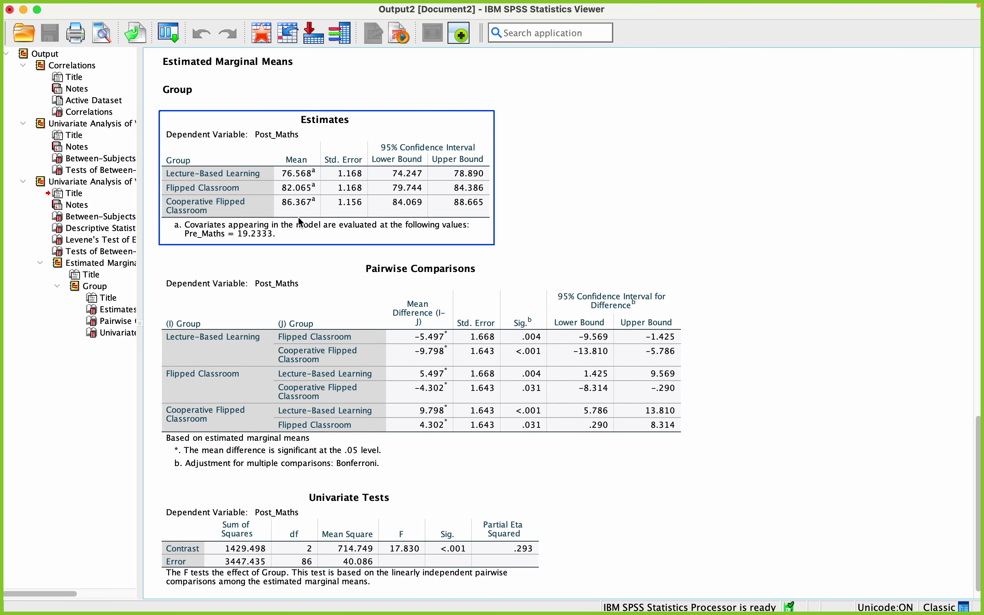
{"action": "scroll", "coordinate": [399, 318], "scroll_direction": "down", "scroll_amount": 1}
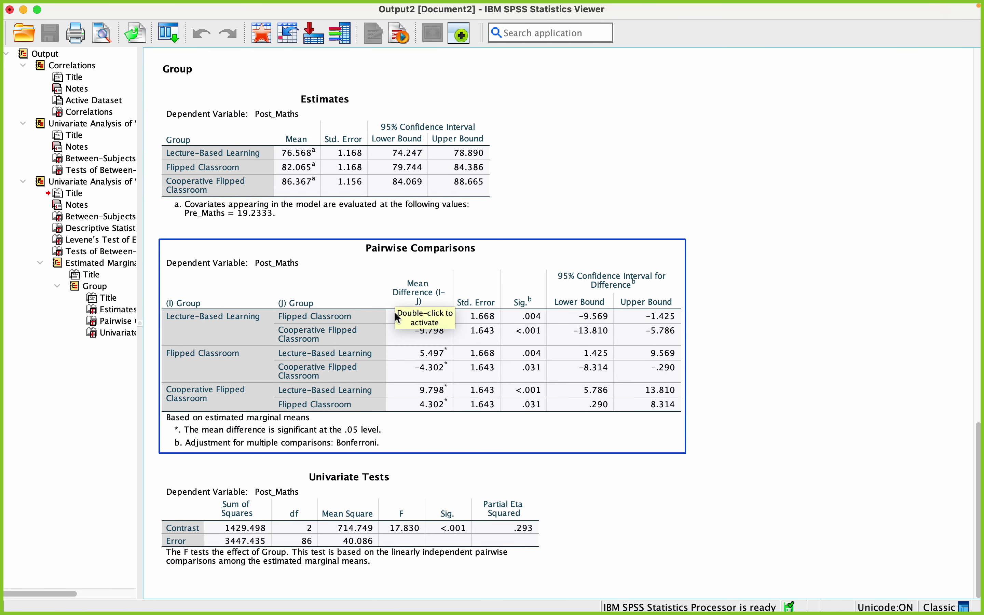
{"action": "scroll", "coordinate": [543, 199], "scroll_direction": "up", "scroll_amount": 15}
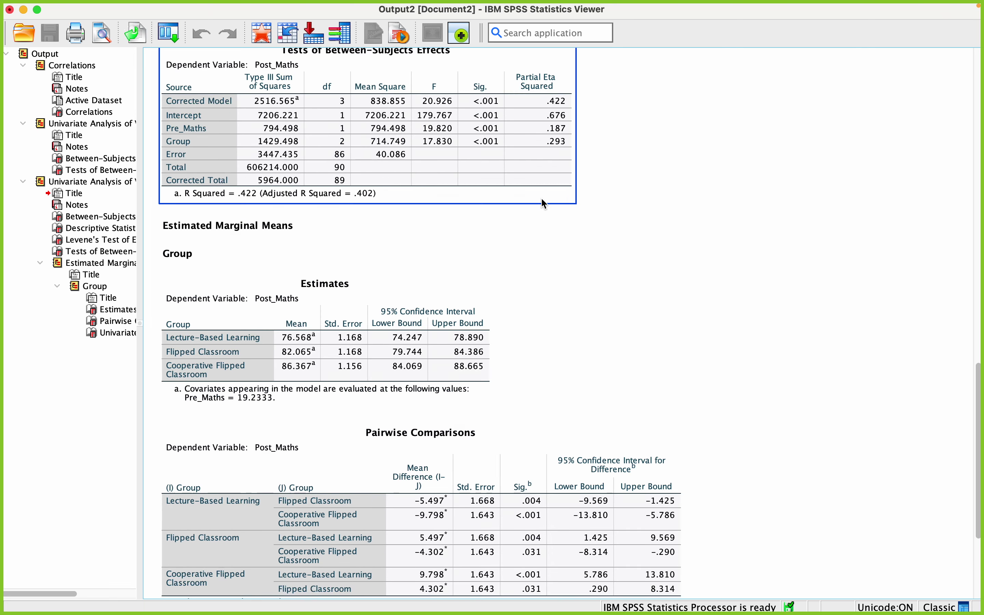
{"action": "scroll", "coordinate": [543, 202], "scroll_direction": "up", "scroll_amount": 5}
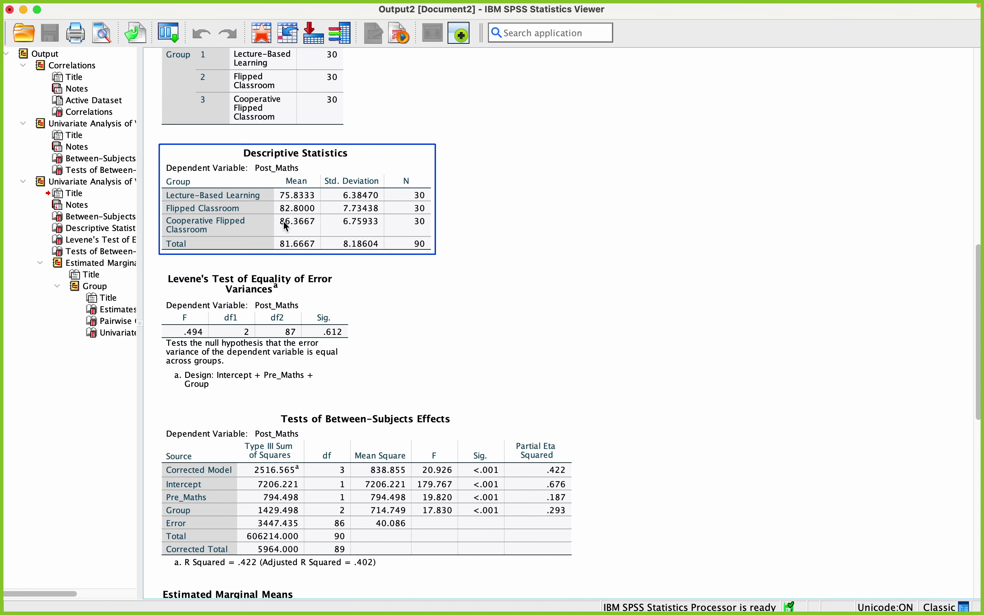
{"action": "left_click", "coordinate": [501, 258]}
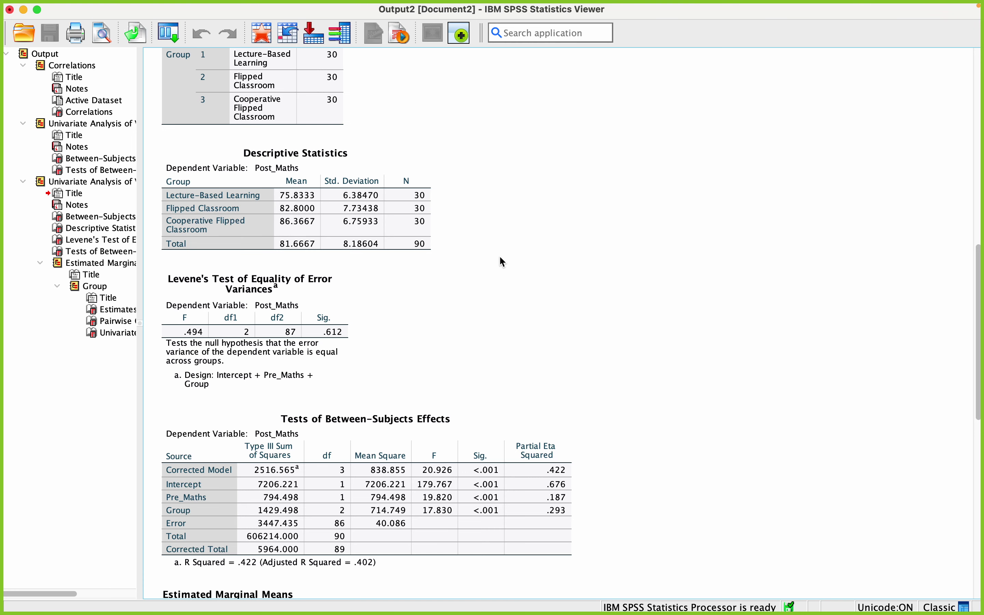
Examine the Bonferroni Pairwise Comparisons between the three groups, and switch to the presentation slide with the research question
{"action": "scroll", "coordinate": [500, 256], "scroll_direction": "down", "scroll_amount": 10}
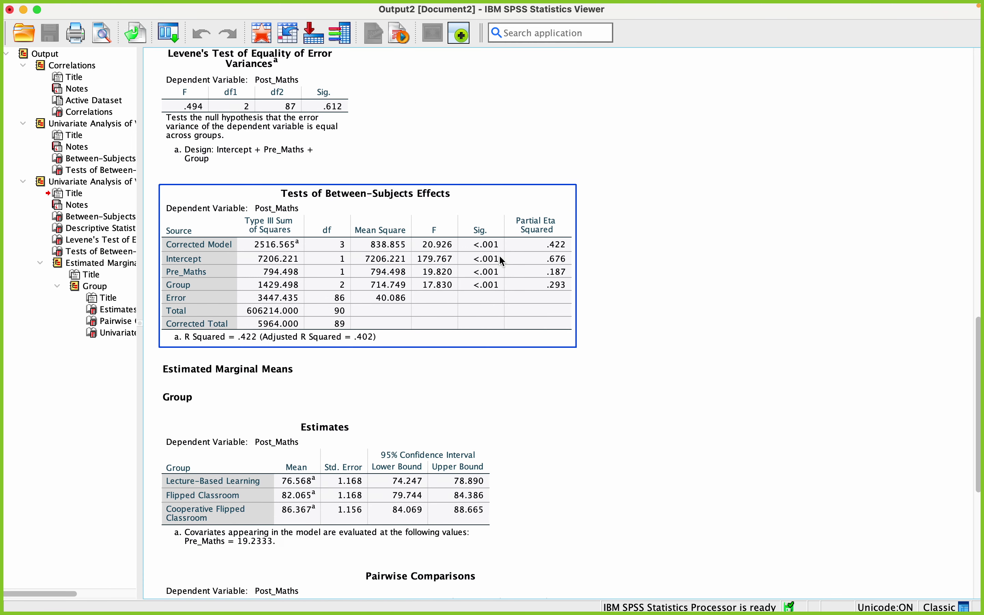
{"action": "scroll", "coordinate": [500, 257], "scroll_direction": "down", "scroll_amount": 6}
{"action": "left_click", "coordinate": [500, 257]}
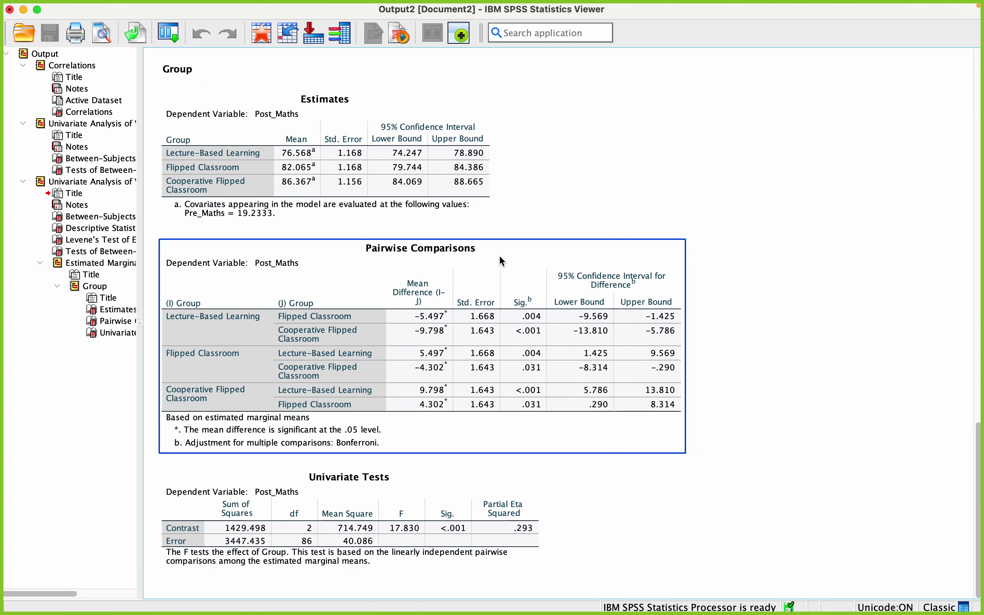
{"action": "left_click", "coordinate": [841, 382]}
{"action": "left_click", "coordinate": [388, 385]}
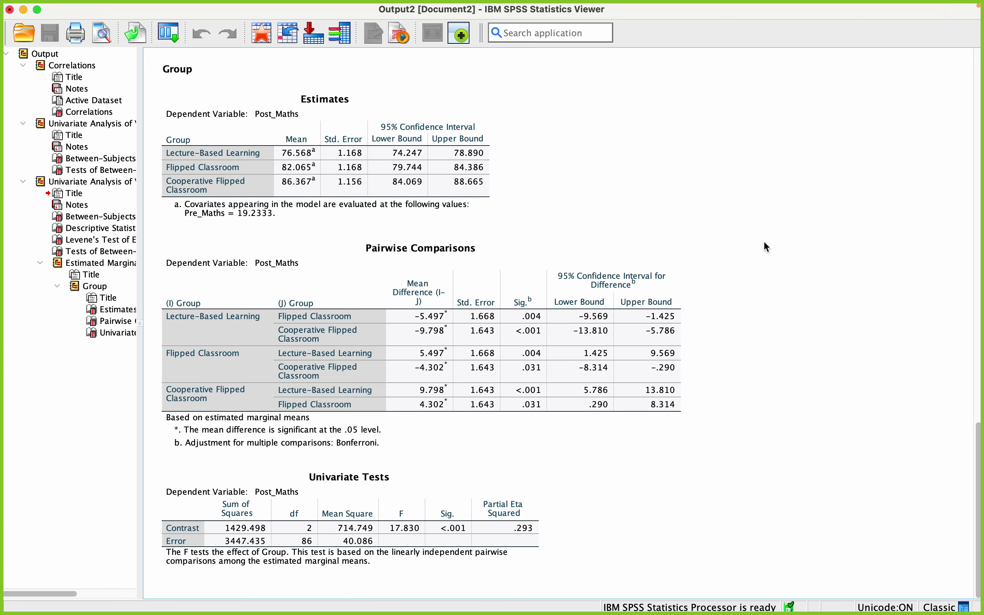
{"action": "key", "text": "ctrl+Right"}
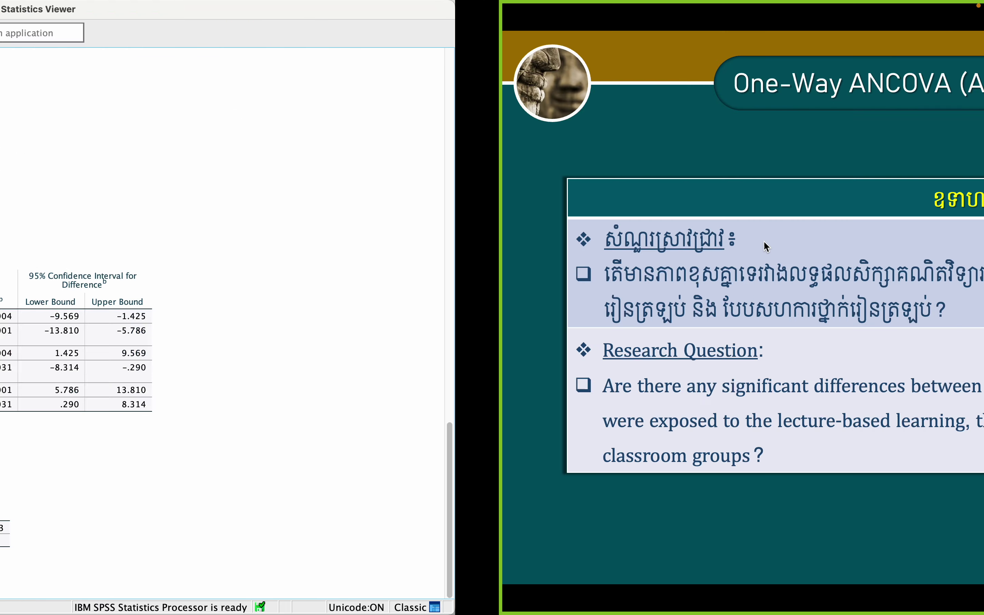